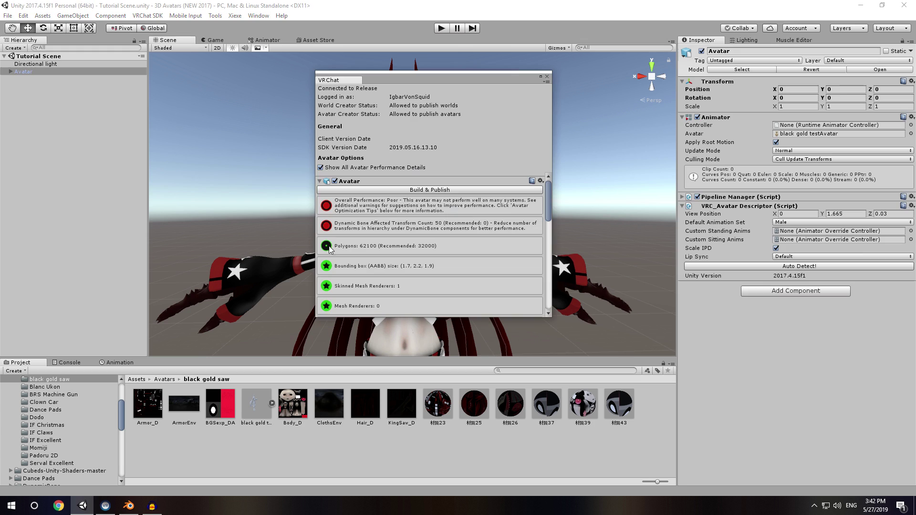
Review the avatar's performance details in the VRChat SDK window and close it.
{"action": "scroll", "coordinate": [419, 245], "scroll_direction": "down", "scroll_amount": 3}
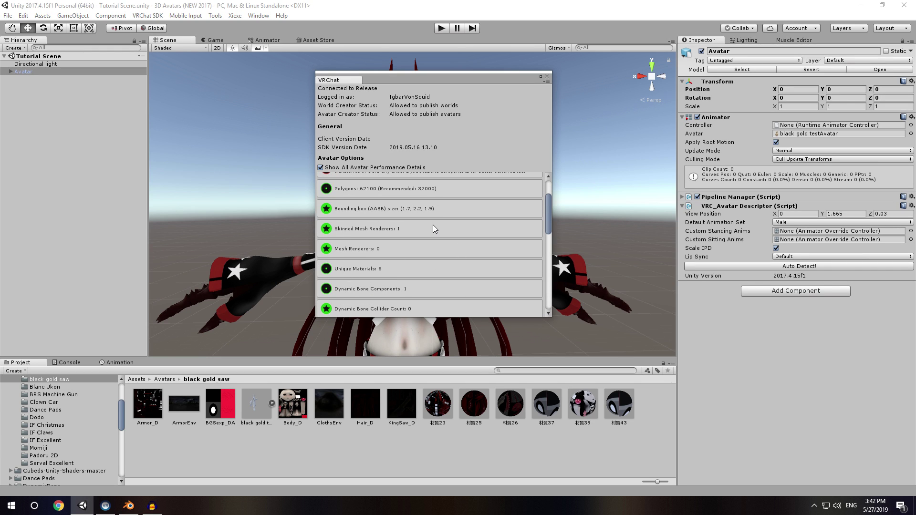
{"action": "left_click", "coordinate": [546, 77]}
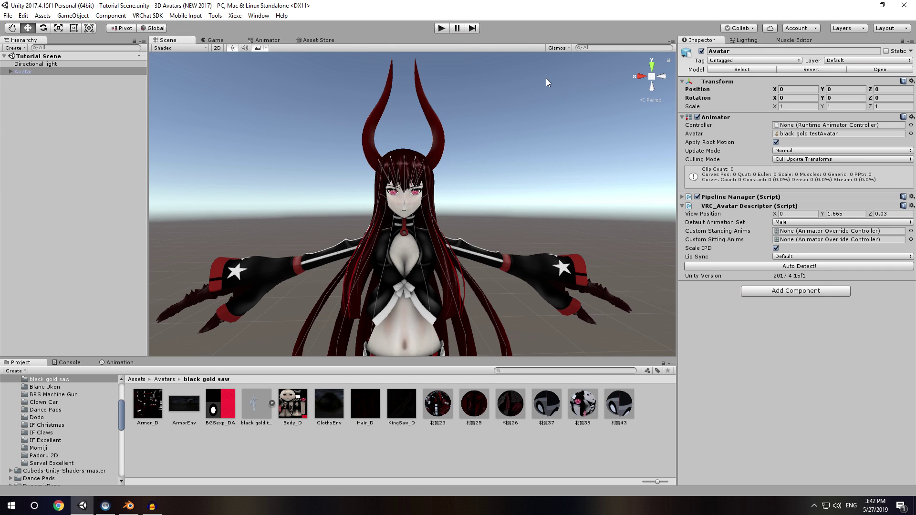
Enter Play mode and disable the Camera and Directional light objects in the scene.
{"action": "key", "text": "ctrl+p"}
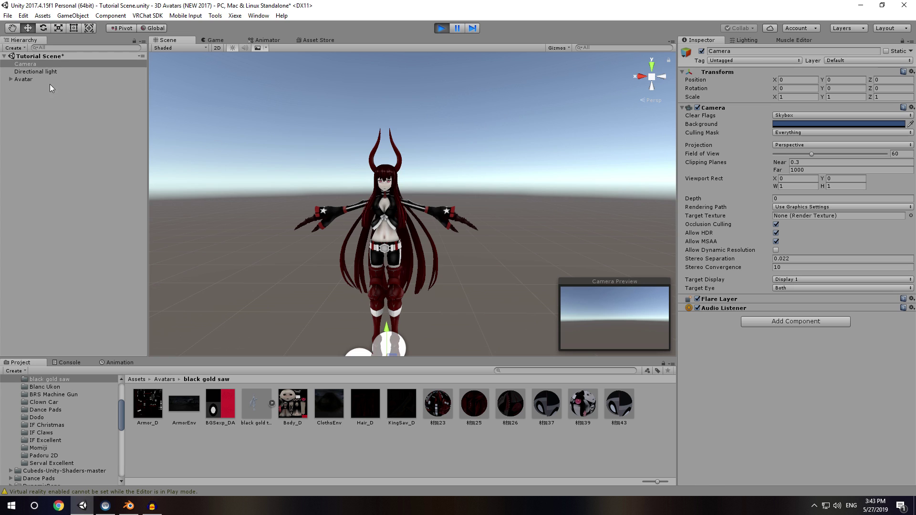
{"action": "left_click", "coordinate": [31, 71], "text": "shift"}
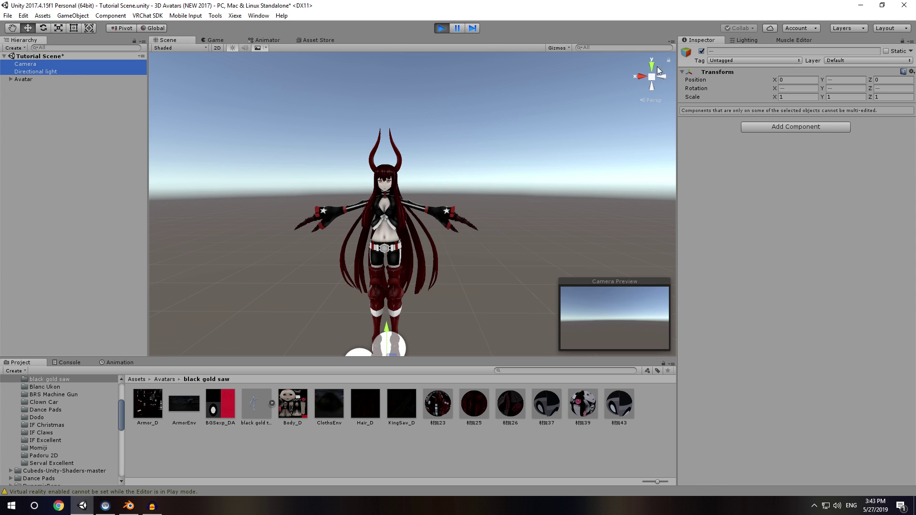
{"action": "left_click", "coordinate": [699, 51]}
{"action": "left_click", "coordinate": [65, 177]}
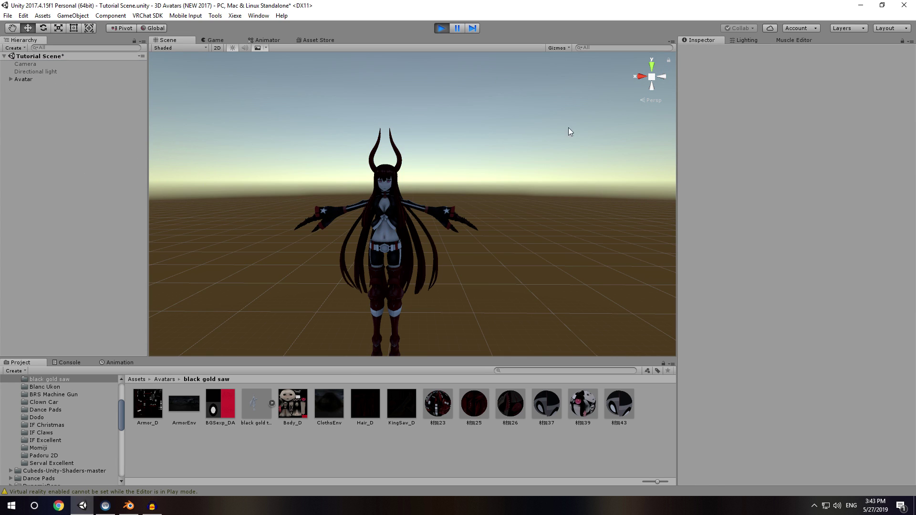
Set the scene's Skybox Material to None in the lighting settings.
{"action": "left_click", "coordinate": [743, 40]}
{"action": "left_click", "coordinate": [903, 74]}
{"action": "double_click", "coordinate": [267, 212]}
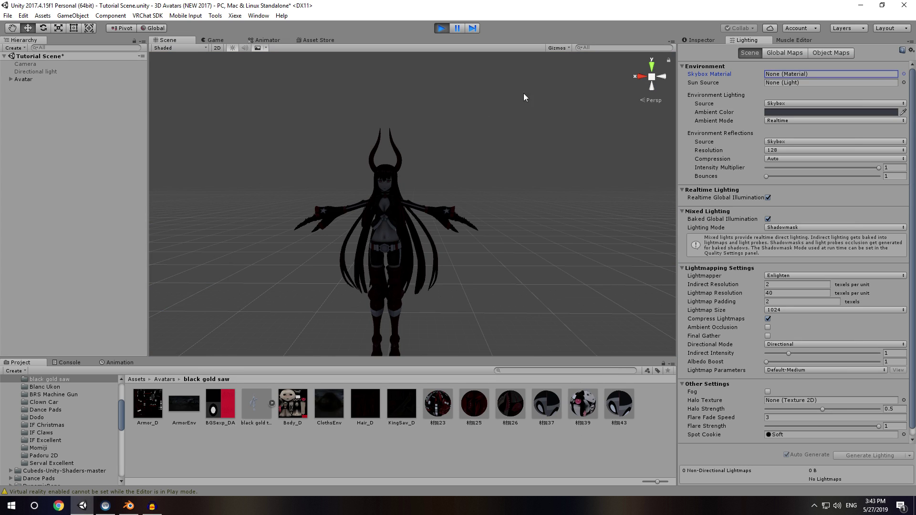
Set the environment lighting source to Color with a white FFFFFF ambient color.
{"action": "left_click", "coordinate": [787, 105]}
{"action": "left_click", "coordinate": [788, 130]}
{"action": "left_click", "coordinate": [782, 114]}
{"action": "left_click_drag", "start_coordinate": [722, 214], "coordinate": [685, 191]}
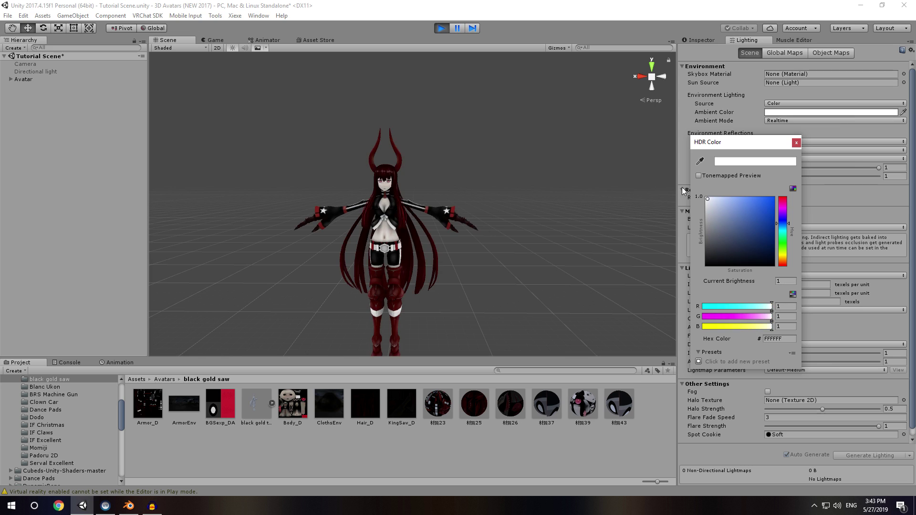
{"action": "left_click", "coordinate": [796, 143]}
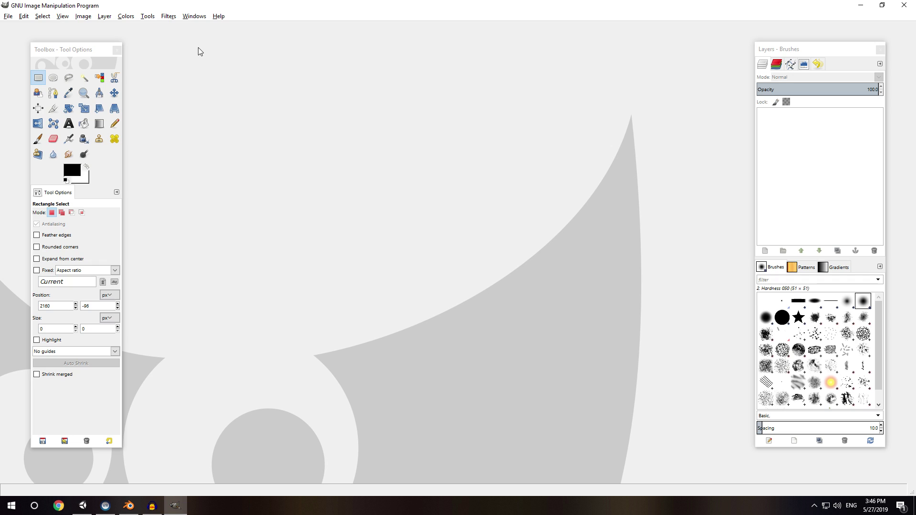
Create a GIMP image from the front-view avatar screenshot and paste the Unity back-view screenshot as a second layer.
{"action": "key", "text": "ctrl+shift+v"}
{"action": "key", "text": "alt+Tab"}
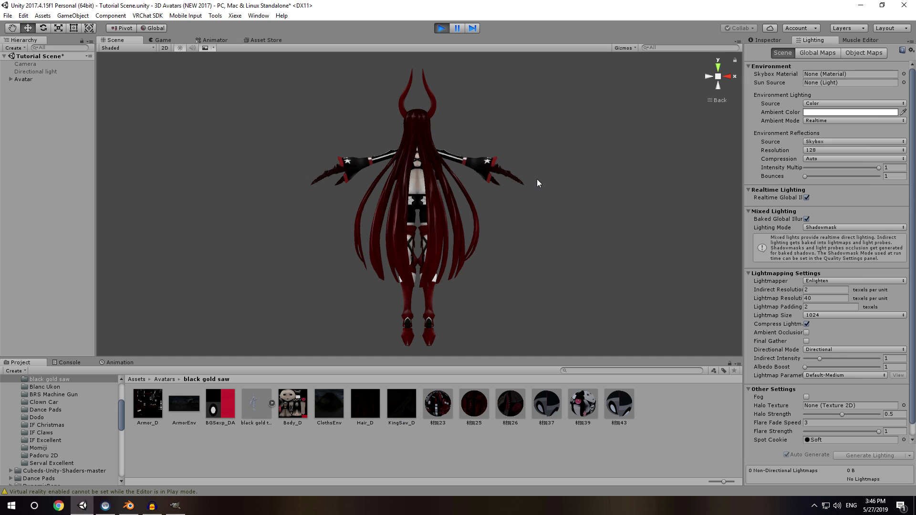
{"action": "left_click", "coordinate": [181, 509]}
{"action": "key", "text": "ctrl+v"}
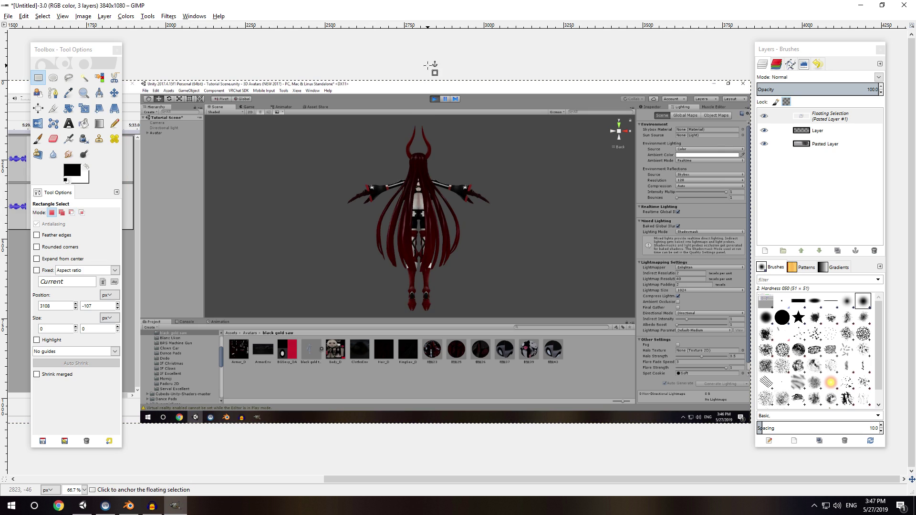
{"action": "left_click", "coordinate": [428, 66]}
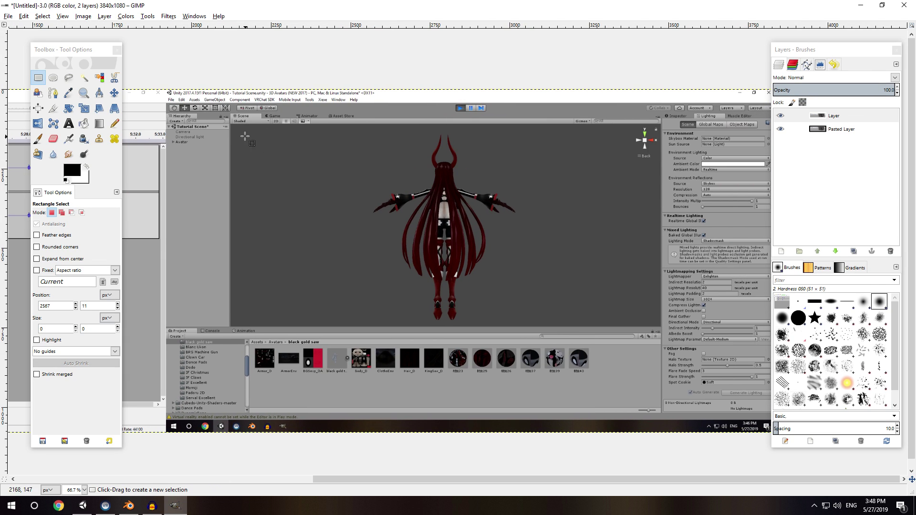
Crop the image around the avatar to 500 x 633 px and widen the canvas to 1000 x 633 px.
{"action": "left_click_drag", "start_coordinate": [233, 126], "coordinate": [650, 329]}
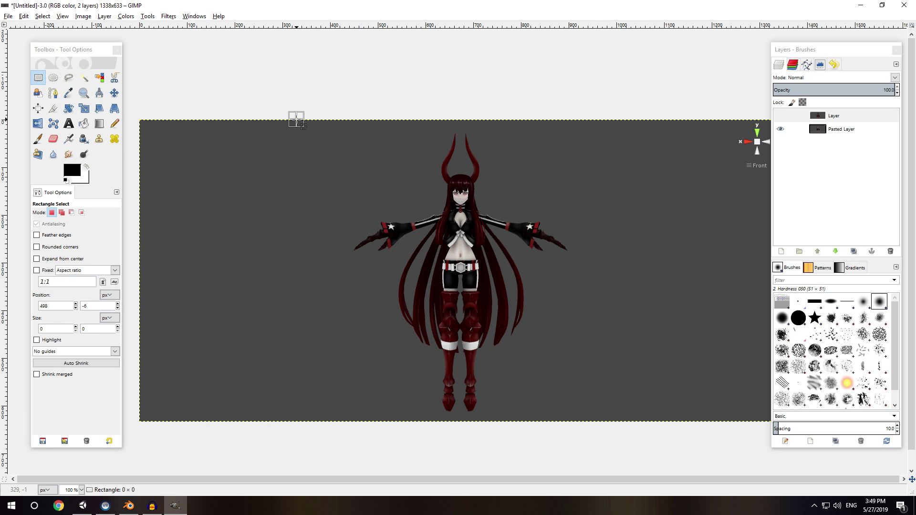
{"action": "left_click_drag", "start_coordinate": [296, 120], "coordinate": [599, 430]}
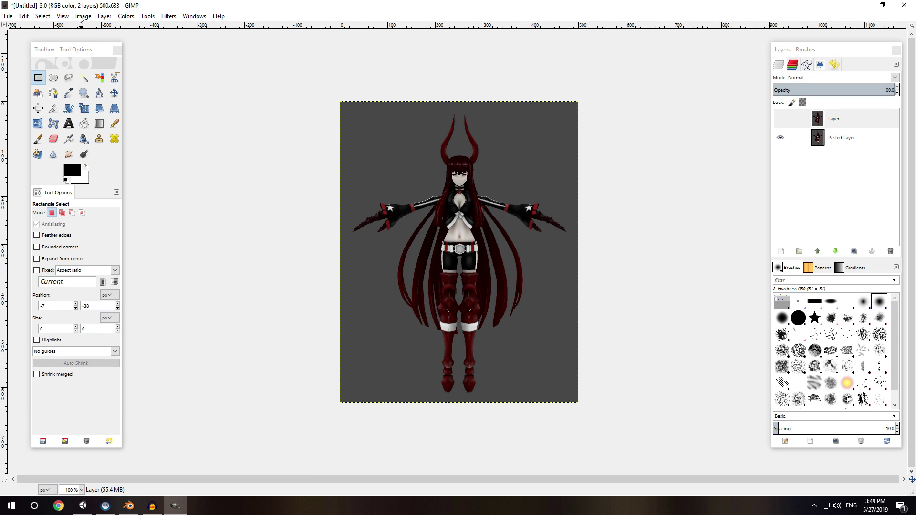
{"action": "left_click", "coordinate": [83, 16]}
{"action": "left_click", "coordinate": [95, 60]}
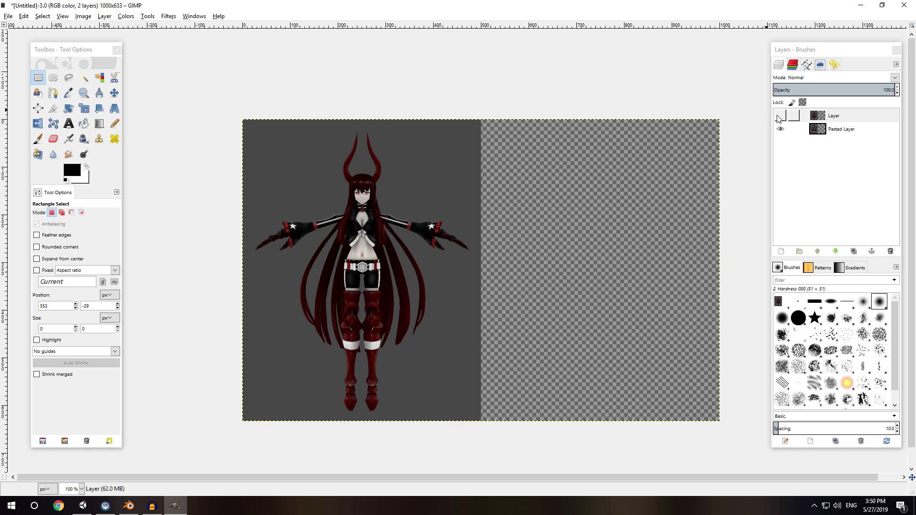
Flip the back-view layer horizontally to place it beside the front view.
{"action": "left_click", "coordinate": [37, 124]}
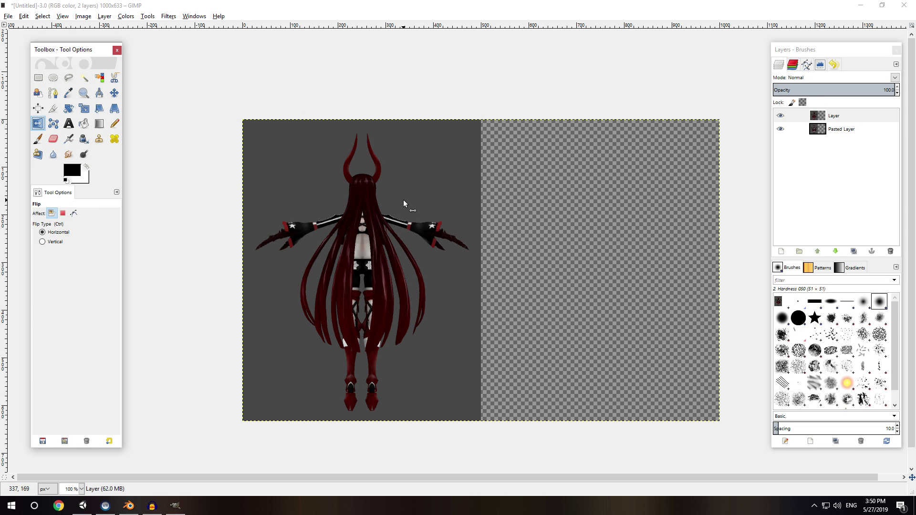
{"action": "left_click", "coordinate": [402, 199]}
{"action": "left_click", "coordinate": [39, 78]}
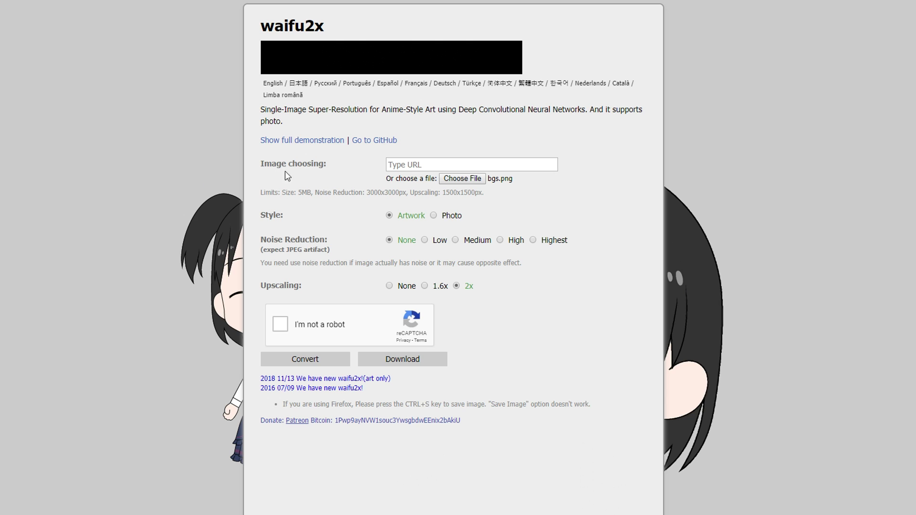
Upscale bgs.png 2x in waifu2x with Artwork style and no noise reduction, inspect the result and save it.
{"action": "scroll", "coordinate": [300, 176], "scroll_direction": "down", "scroll_amount": 1}
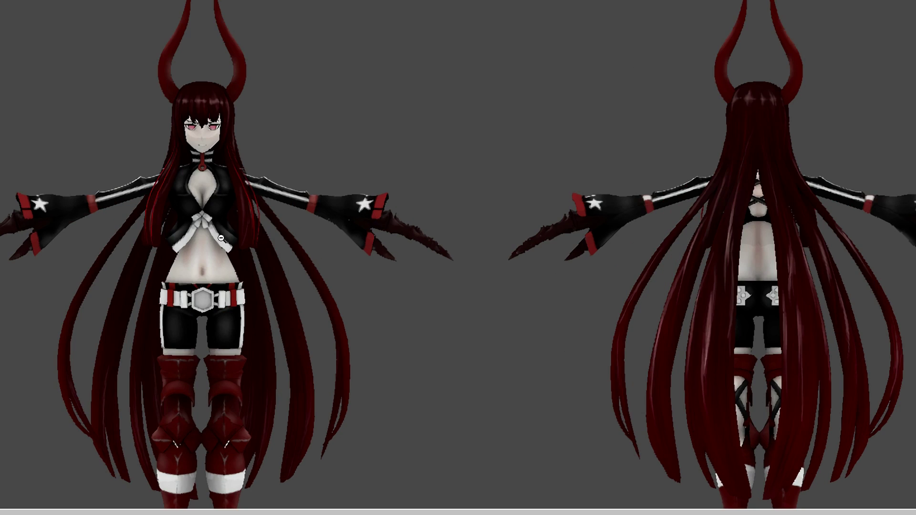
{"action": "left_click", "coordinate": [221, 238]}
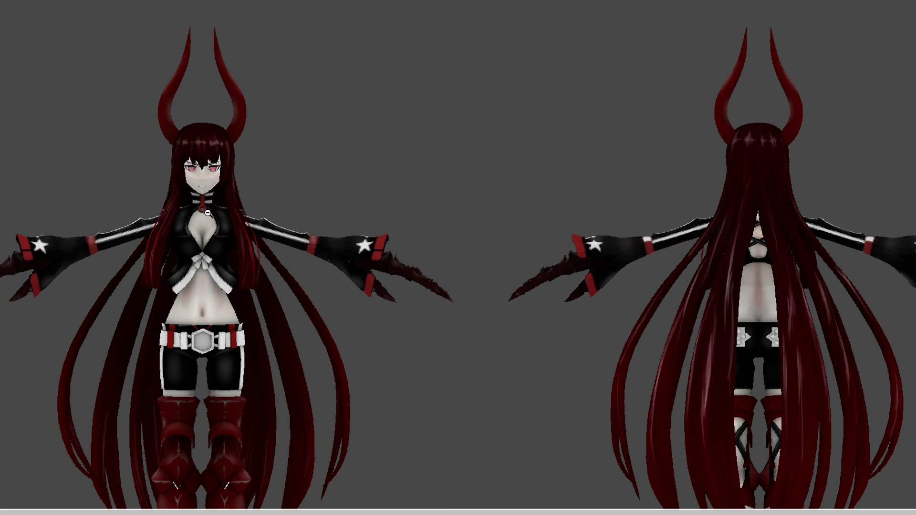
{"action": "left_click", "coordinate": [462, 206]}
{"action": "left_click", "coordinate": [462, 208]}
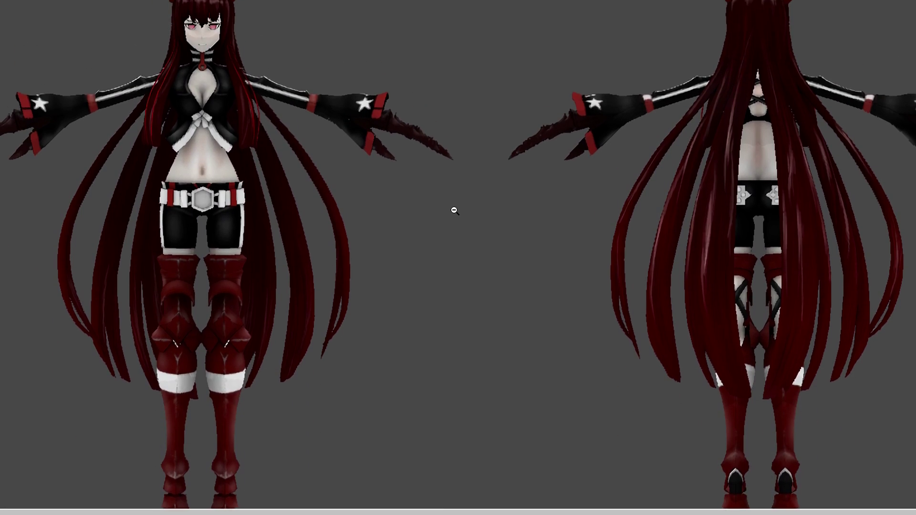
{"action": "left_click", "coordinate": [418, 169]}
{"action": "right_click", "coordinate": [424, 135]}
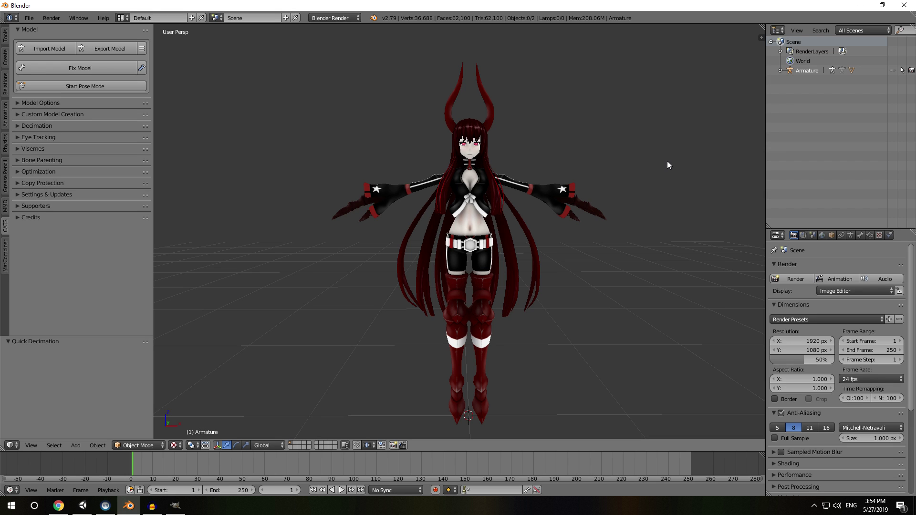
Try a Quick Decimation of the avatar in Blender with Full mode and 5000 tris, and inspect it with the armature hidden.
{"action": "middle_click_drag", "start_coordinate": [633, 229], "coordinate": [554, 230]}
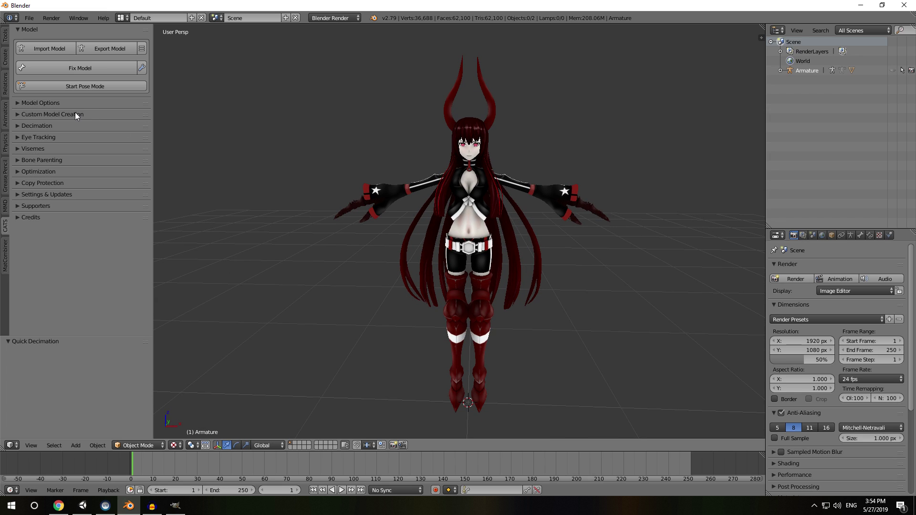
{"action": "left_click", "coordinate": [44, 126]}
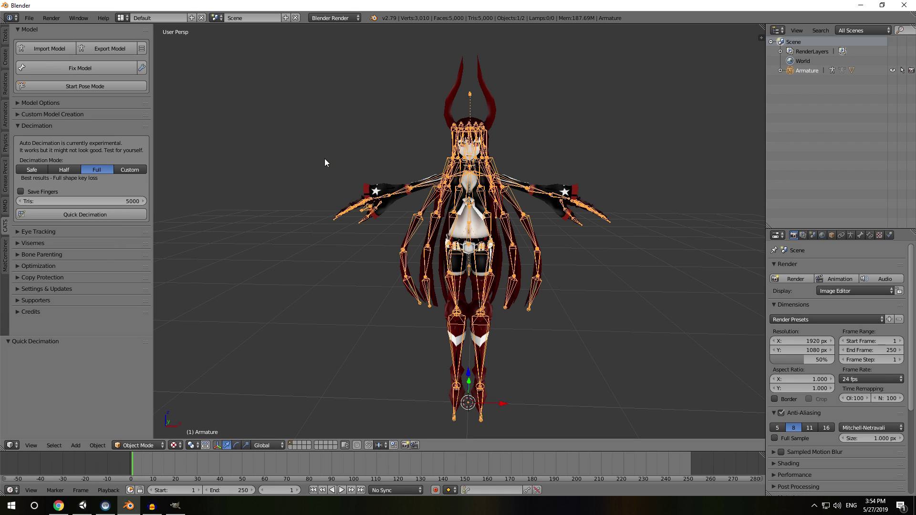
{"action": "left_click", "coordinate": [892, 70]}
{"action": "scroll", "coordinate": [455, 214], "scroll_direction": "up", "scroll_amount": 4}
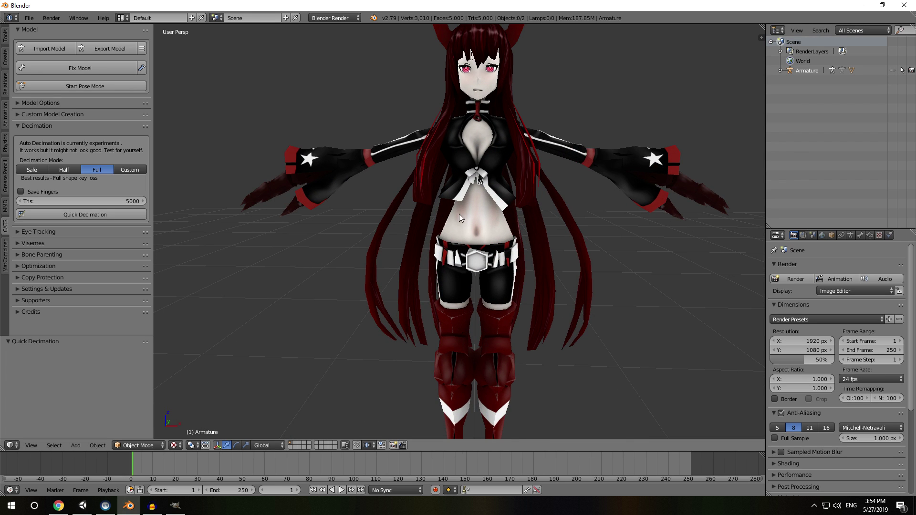
{"action": "scroll", "coordinate": [476, 226], "scroll_direction": "up", "scroll_amount": 5}
{"action": "middle_click_drag", "start_coordinate": [543, 235], "coordinate": [523, 239]}
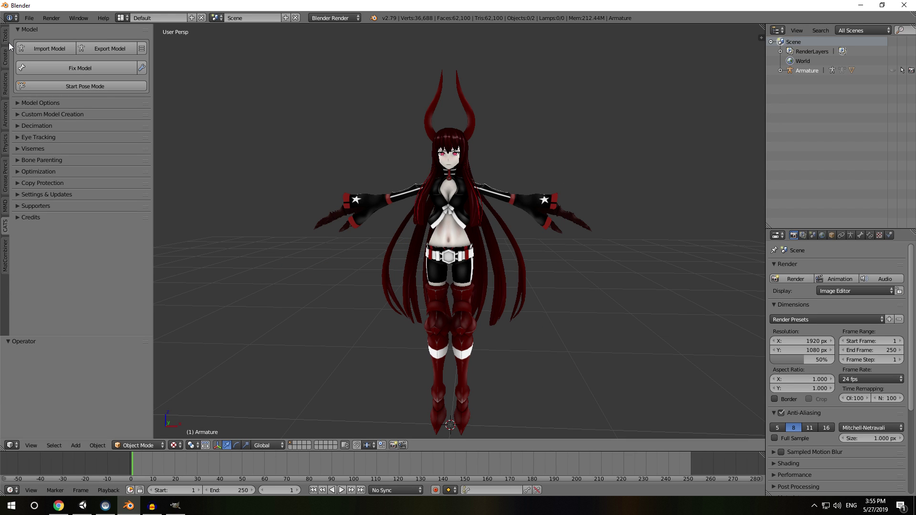
Add a plane, stand it upright at the avatar, raise it 1 unit along Z and unwrap its UVs.
{"action": "left_click", "coordinate": [5, 56]}
{"action": "left_click", "coordinate": [68, 54]}
{"action": "scroll", "coordinate": [452, 255], "scroll_direction": "down", "scroll_amount": 4}
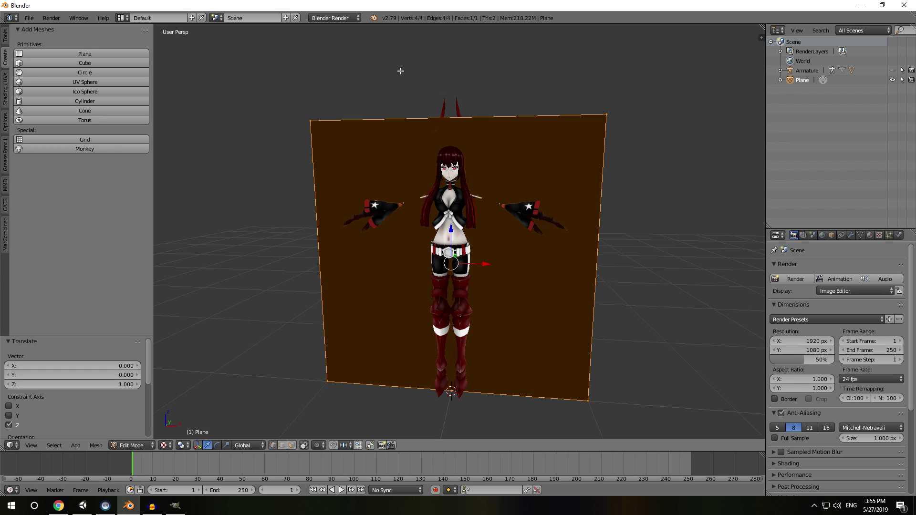
{"action": "key", "text": "u"}
{"action": "left_click", "coordinate": [401, 70]}
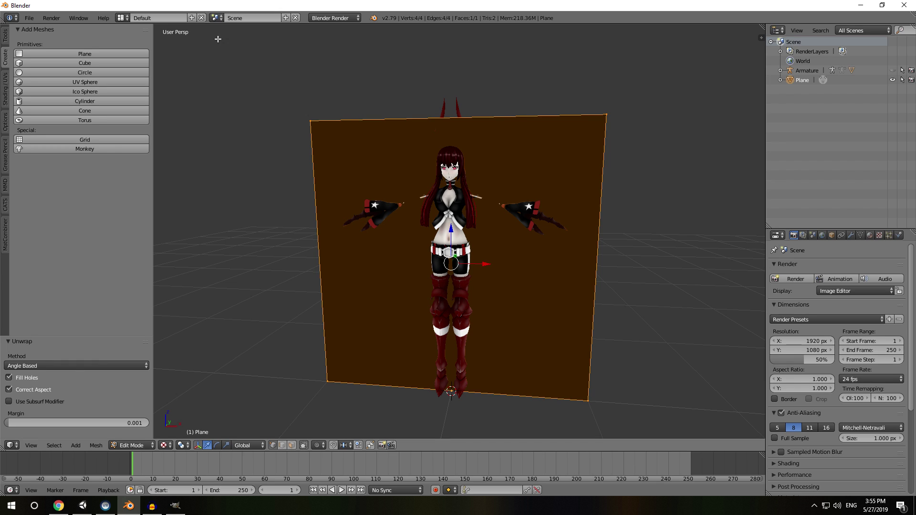
Switch to the UV Editing layout, load bgs.png for the plane and set the viewport shading to Texture.
{"action": "left_click", "coordinate": [121, 18]}
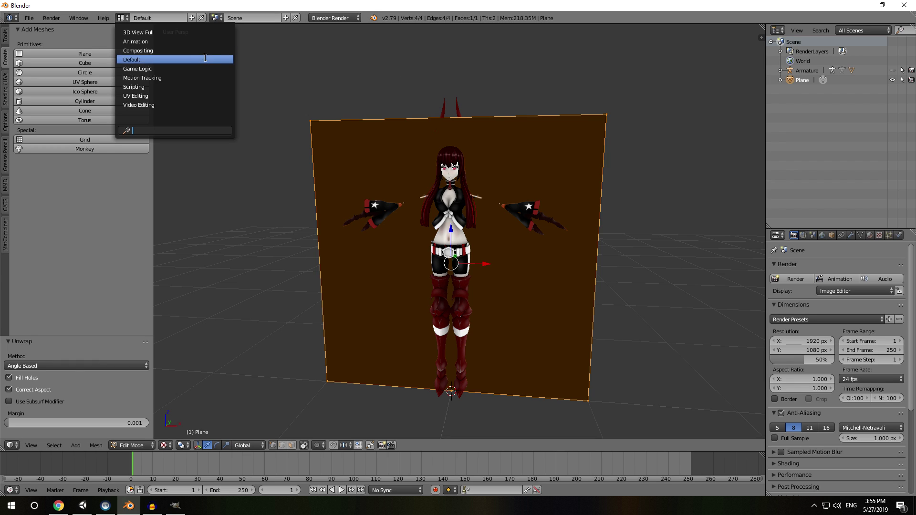
{"action": "left_click", "coordinate": [157, 95]}
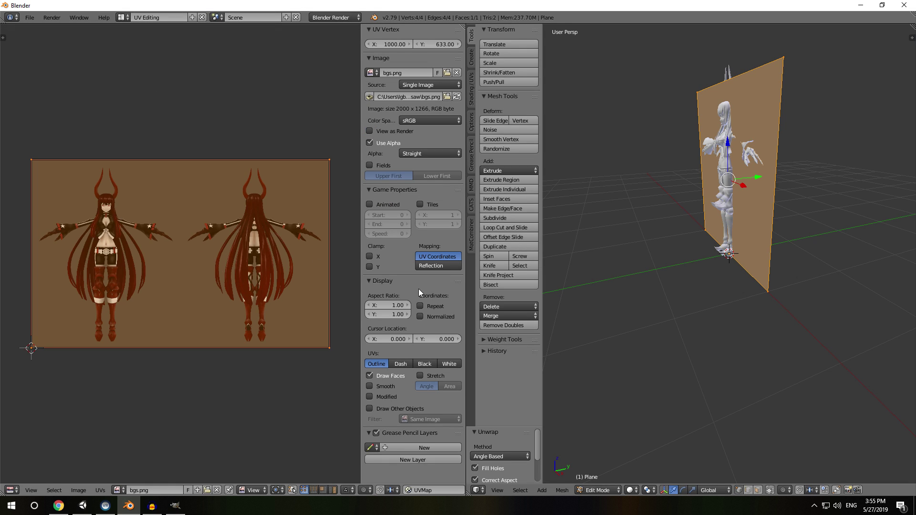
{"action": "left_click", "coordinate": [631, 490]}
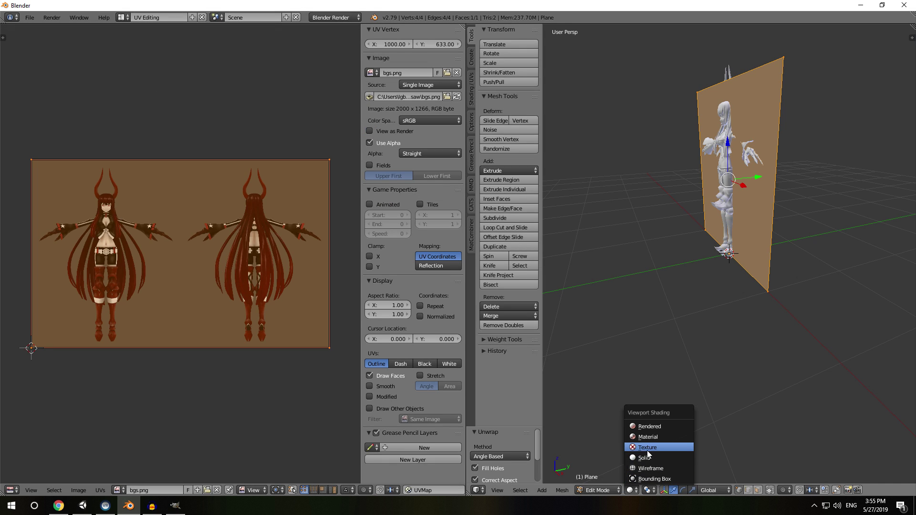
{"action": "left_click", "coordinate": [647, 448]}
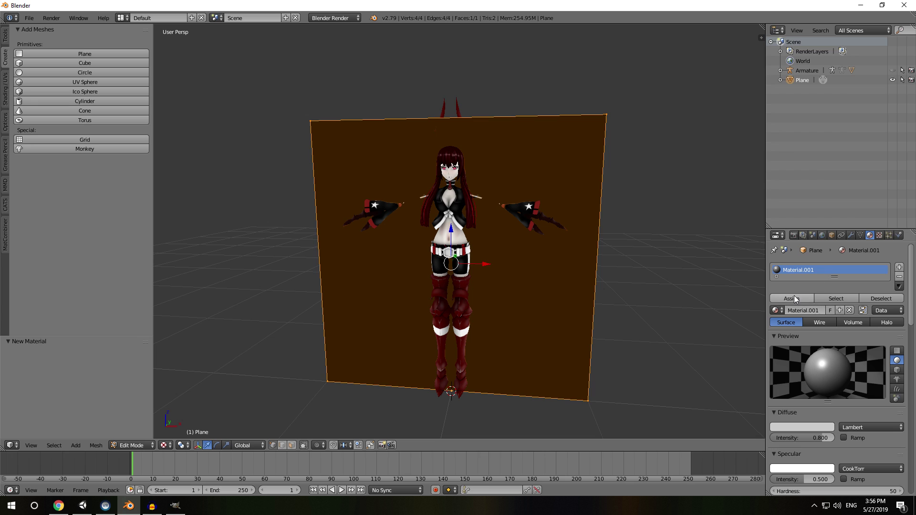
Assign Material.001 to the plane and make the material Shadeless.
{"action": "left_click", "coordinate": [791, 299]}
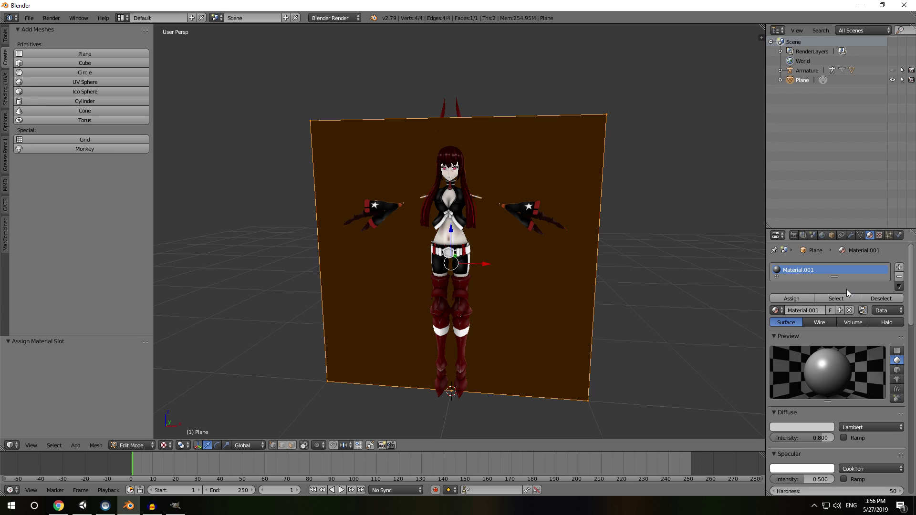
{"action": "scroll", "coordinate": [845, 292], "scroll_direction": "down", "scroll_amount": 8}
{"action": "left_click", "coordinate": [844, 367]}
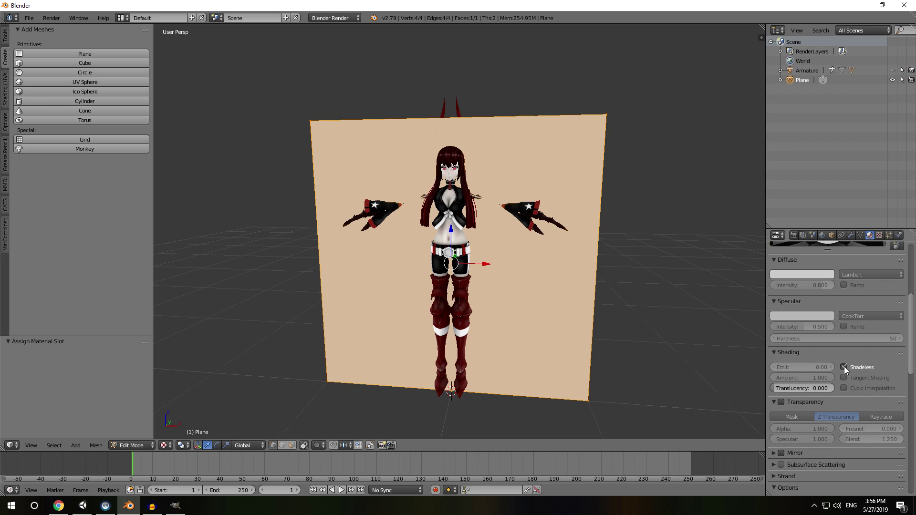
{"action": "middle_click_drag", "start_coordinate": [617, 300], "coordinate": [673, 301]}
{"action": "scroll", "coordinate": [838, 333], "scroll_direction": "down", "scroll_amount": 10}
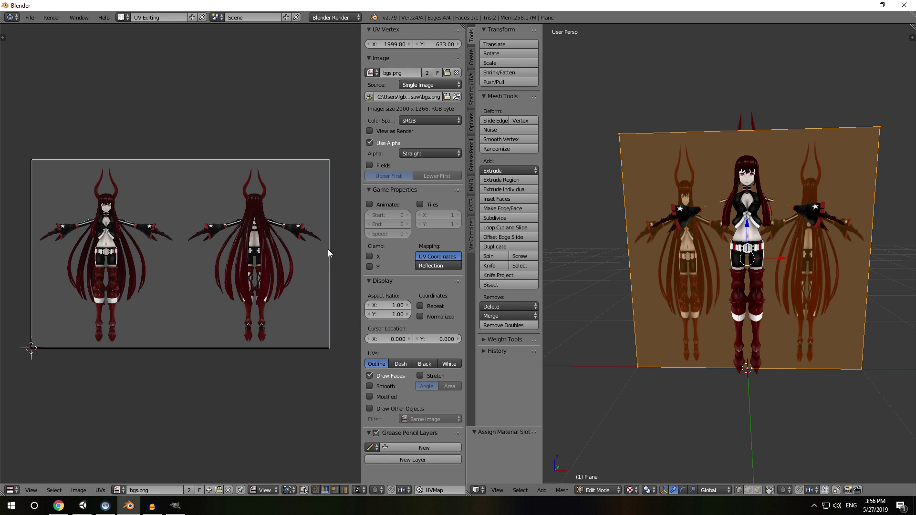
Move the right edge of the plane's UVs to the middle of bgs.png so that they cover only the front view.
{"action": "key", "text": "g"}
{"action": "left_click", "coordinate": [182, 250]}
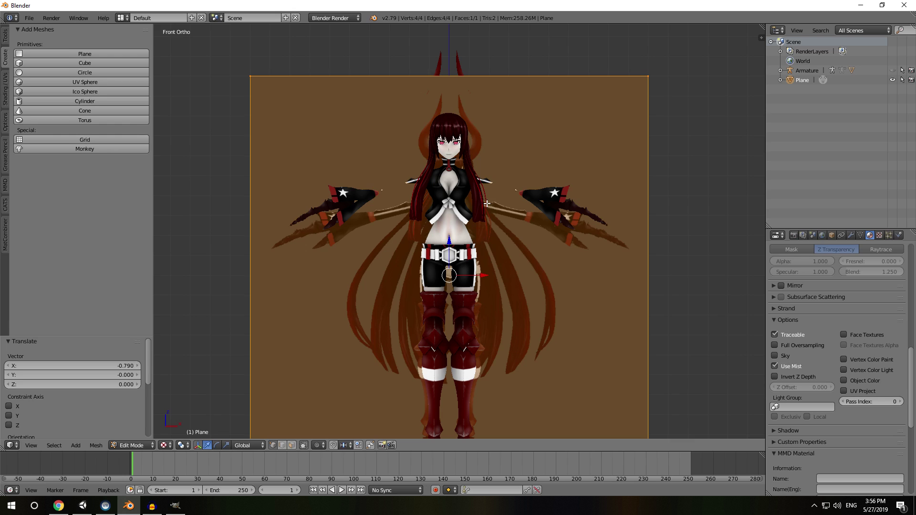
{"action": "key", "text": "Tab"}
{"action": "key", "text": "Tab"}
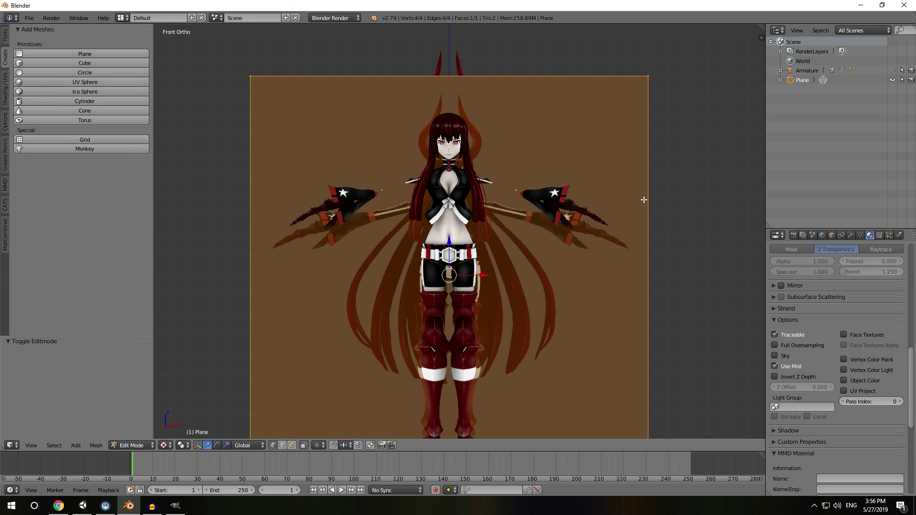
Select the plane's top edge in edge select mode and raise it to match the image to the avatar's proportions.
{"action": "left_click", "coordinate": [282, 445]}
{"action": "left_click", "coordinate": [466, 90]}
{"action": "key", "text": "KP_Decimal"}
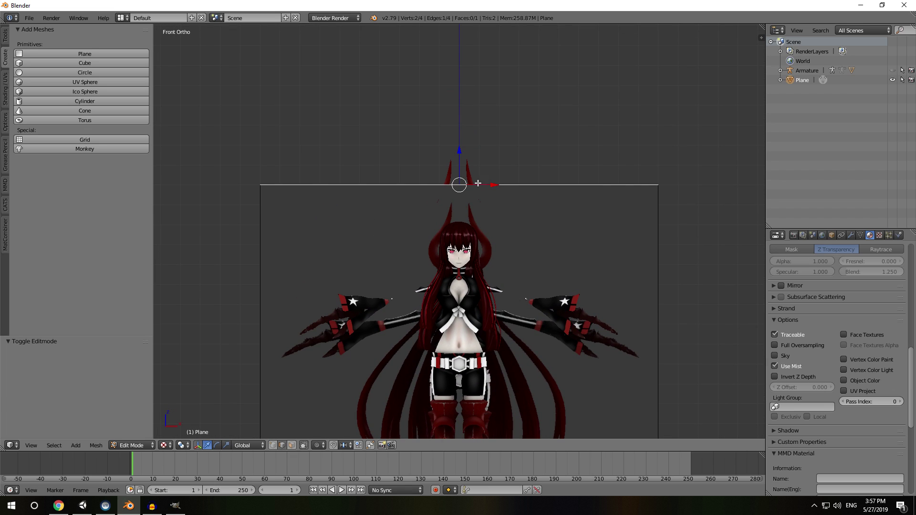
{"action": "left_click_drag", "start_coordinate": [457, 161], "coordinate": [471, 102]}
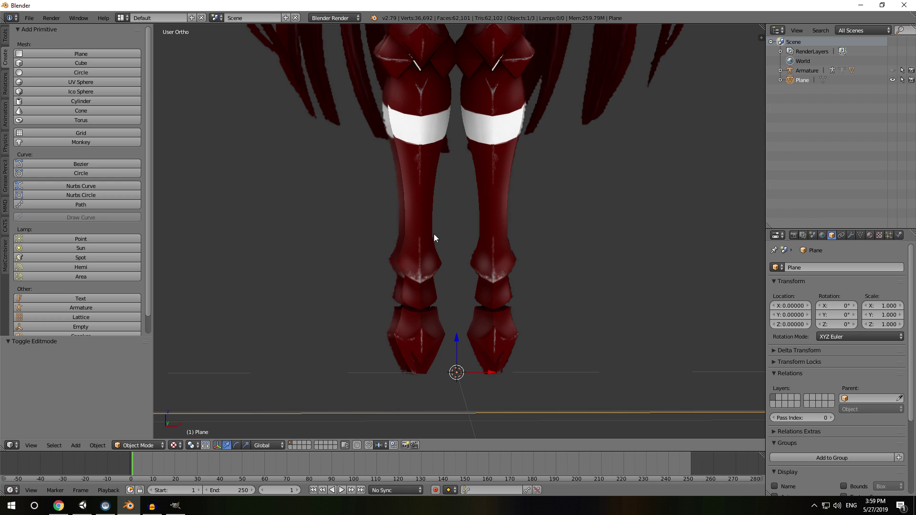
{"action": "middle_click_drag", "start_coordinate": [429, 257], "coordinate": [372, 264]}
{"action": "scroll", "coordinate": [372, 265], "scroll_direction": "down", "scroll_amount": 6}
{"action": "middle_click_drag", "start_coordinate": [415, 129], "coordinate": [444, 251], "text": "shift"}
{"action": "key", "text": "KP_5"}
{"action": "key", "text": "KP_1"}
Delete the original Body mesh under the Armature, keeping the armature and the plane.
{"action": "left_click", "coordinate": [780, 70]}
{"action": "left_click", "coordinate": [810, 99]}
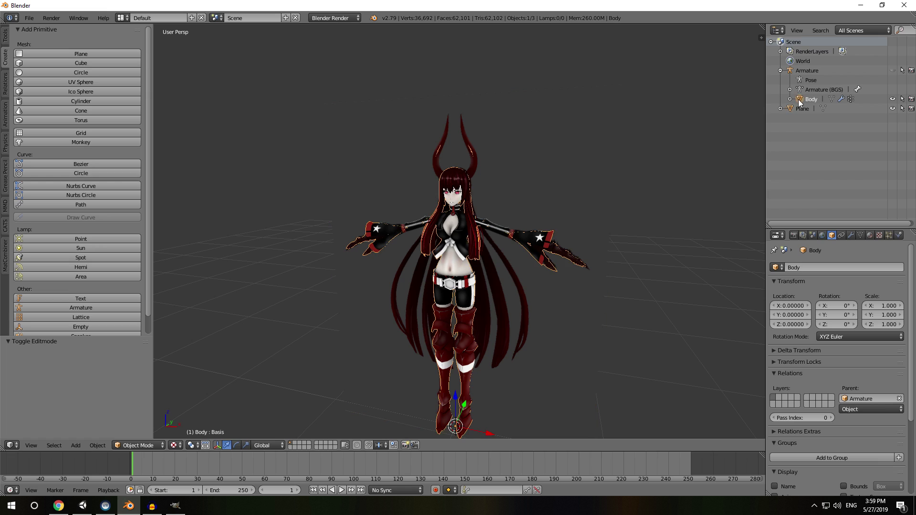
{"action": "key", "text": "x"}
{"action": "left_click", "coordinate": [688, 129]}
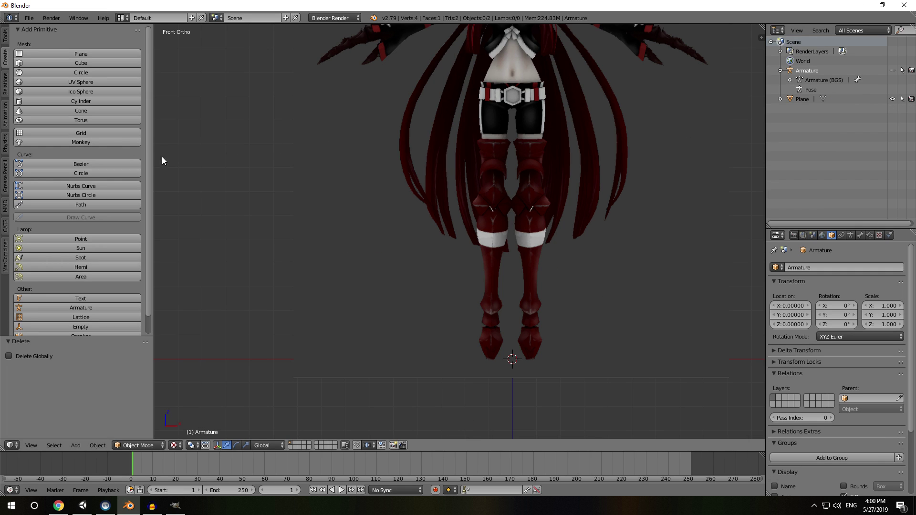
Knife a cut through the plane from its bottom edge, around the boots and lower hair, to its left edge.
{"action": "left_click", "coordinate": [5, 38]}
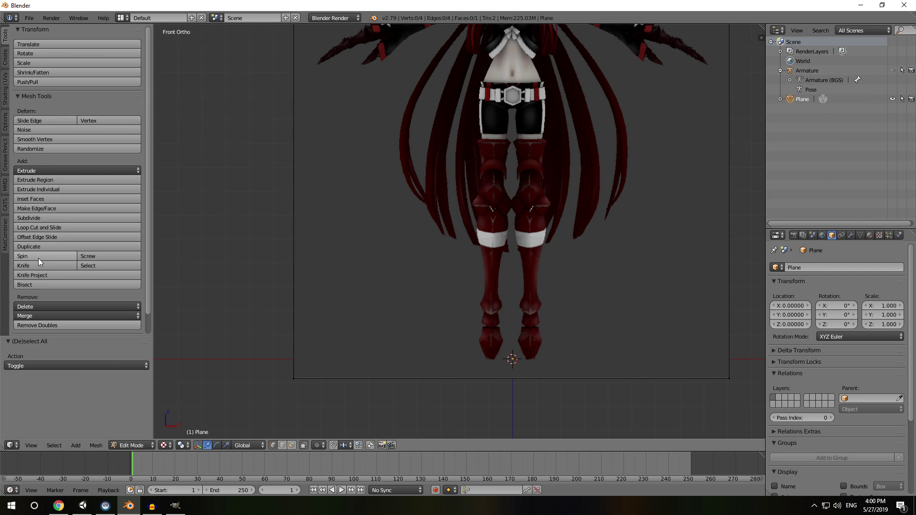
{"action": "left_click", "coordinate": [41, 265]}
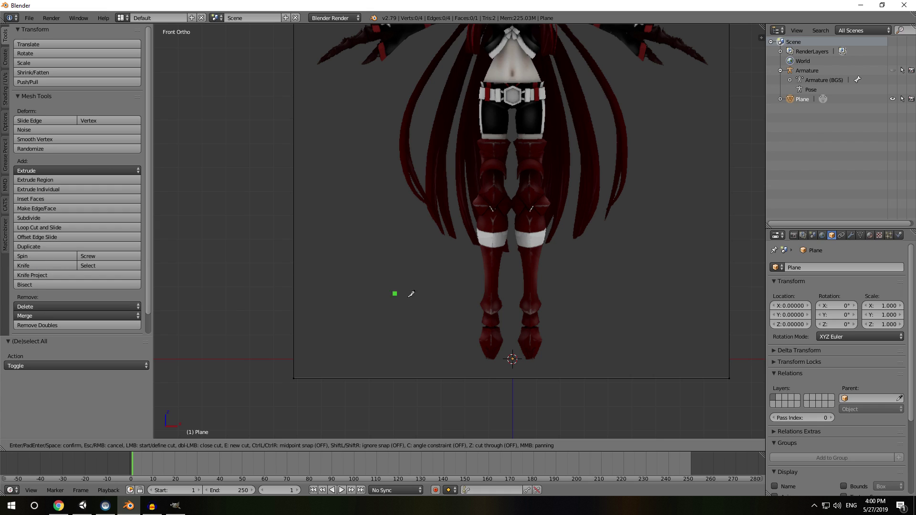
{"action": "left_click", "coordinate": [455, 379]}
{"action": "left_click", "coordinate": [453, 285]}
{"action": "left_click", "coordinate": [421, 256]}
{"action": "left_click", "coordinate": [388, 207]}
{"action": "left_click", "coordinate": [380, 153]}
{"action": "left_click", "coordinate": [373, 118]}
{"action": "left_click", "coordinate": [293, 118]}
{"action": "key", "text": "Return"}
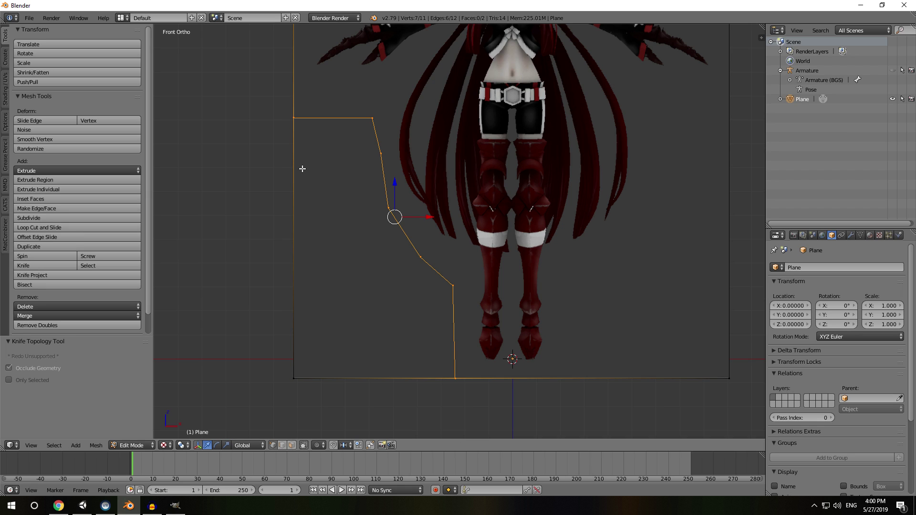
Knife a tighter outline around the hair, arm and claws and delete the background outside the avatar's silhouette.
{"action": "middle_click_drag", "start_coordinate": [473, 222], "coordinate": [428, 229], "text": "shift"}
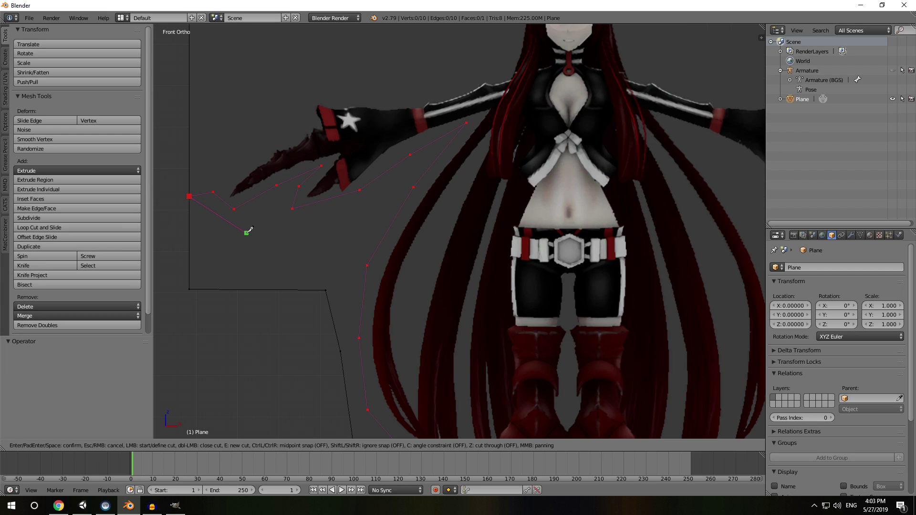
{"action": "key", "text": "Return"}
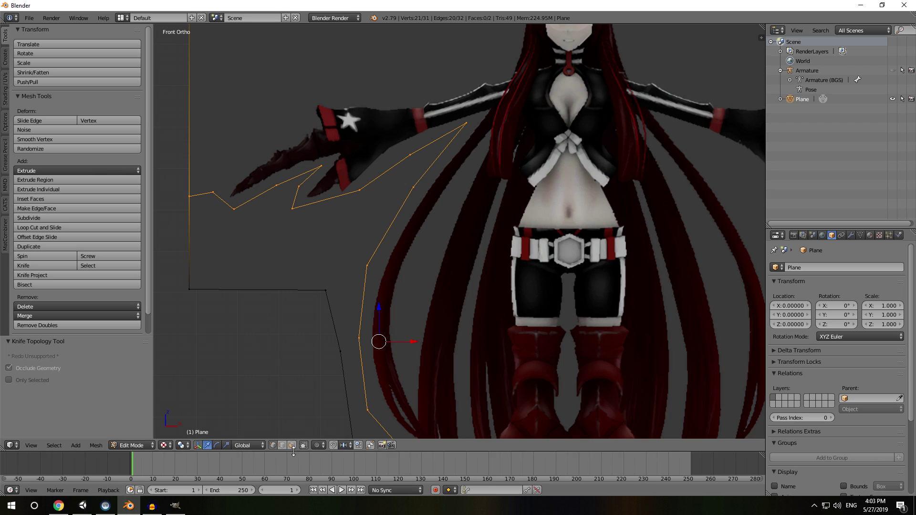
{"action": "key", "text": "a"}
{"action": "scroll", "coordinate": [316, 346], "scroll_direction": "down", "scroll_amount": 3, "text": "shift"}
{"action": "scroll", "coordinate": [315, 346], "scroll_direction": "down", "scroll_amount": 5}
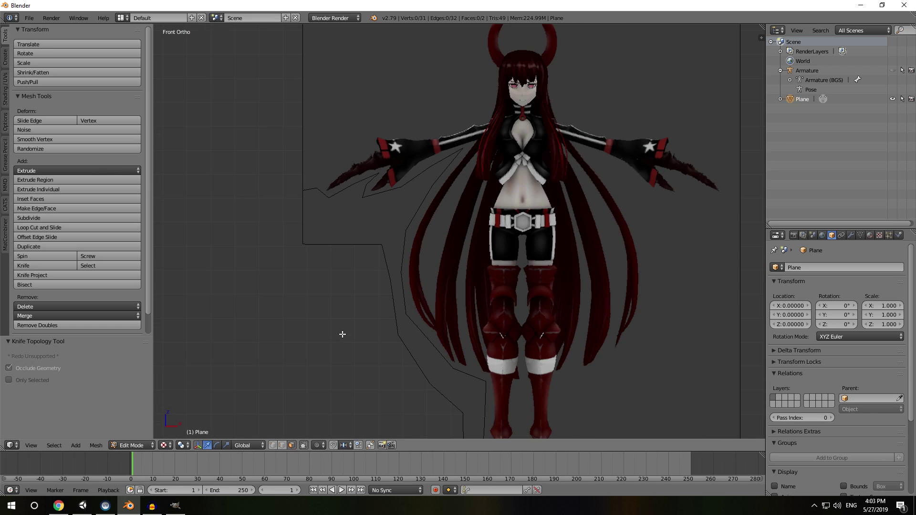
{"action": "right_click", "coordinate": [383, 220]}
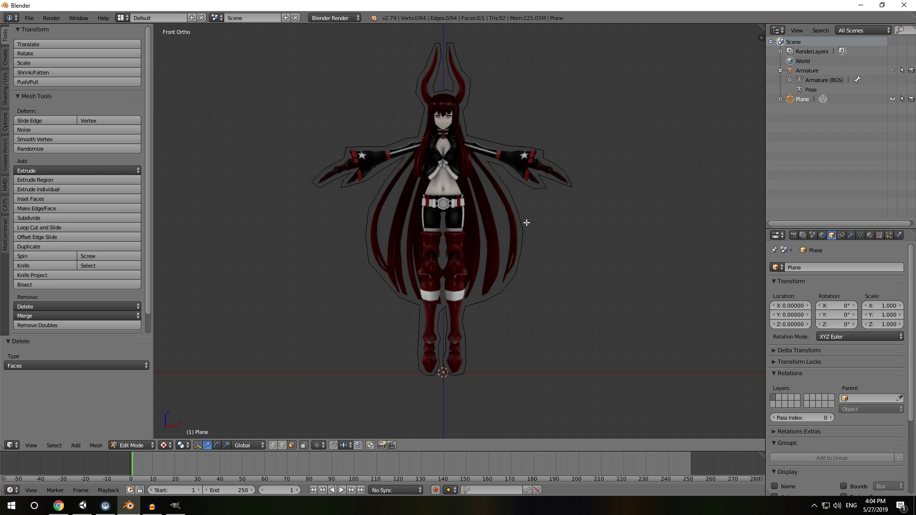
Delete the extra finger bones of the armature's left hand, leaving the base bones of the thumb and the finger beside it.
{"action": "scroll", "coordinate": [417, 247], "scroll_direction": "up", "scroll_amount": 2, "text": "shift"}
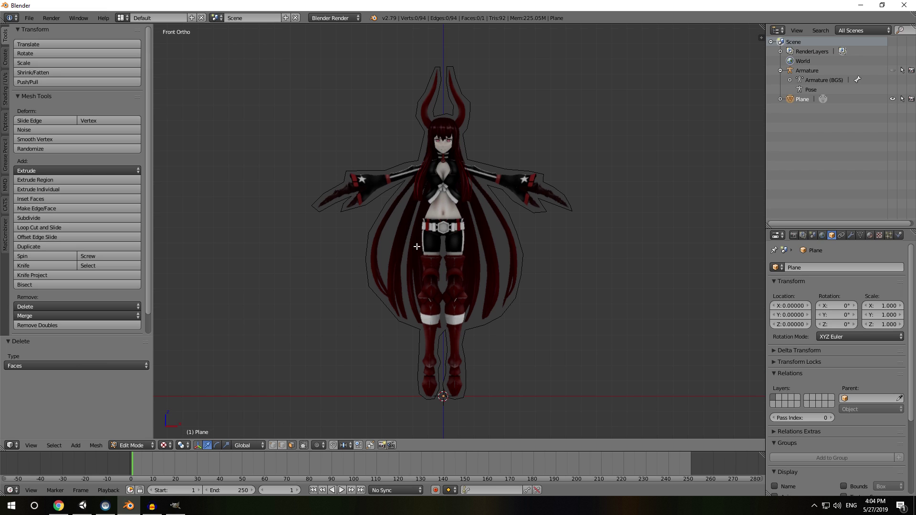
{"action": "scroll", "coordinate": [371, 301], "scroll_direction": "up", "scroll_amount": 3}
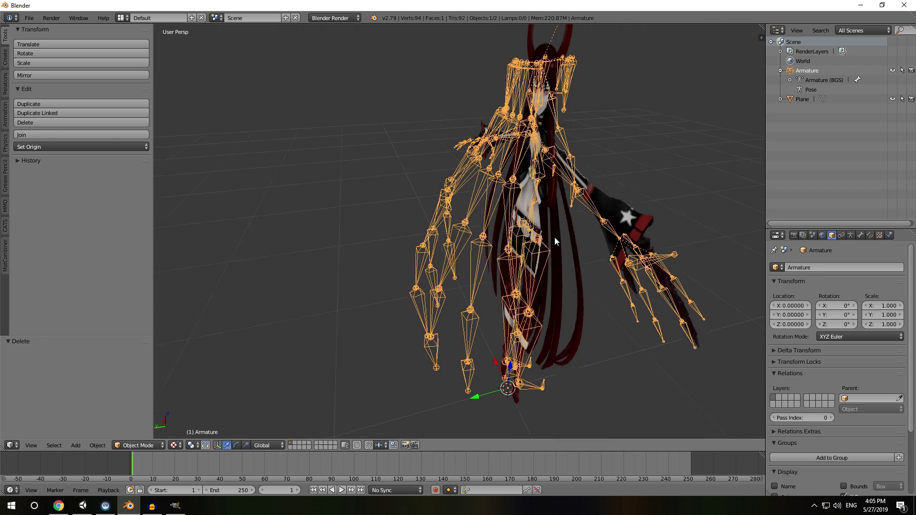
{"action": "middle_click_drag", "start_coordinate": [552, 241], "coordinate": [605, 191]}
{"action": "middle_click_drag", "start_coordinate": [520, 160], "coordinate": [285, 275]}
{"action": "middle_click_drag", "start_coordinate": [339, 216], "coordinate": [472, 310]}
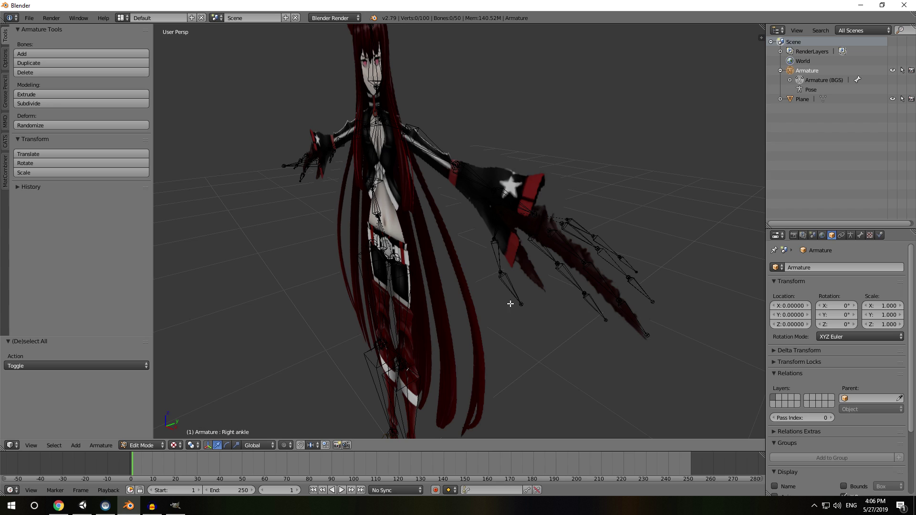
{"action": "mouse_move", "coordinate": [515, 291]}
{"action": "middle_mouse_down"}
{"action": "mouse_move", "coordinate": [537, 282]}
{"action": "mouse_move", "coordinate": [468, 284]}
{"action": "mouse_move", "coordinate": [515, 289]}
{"action": "mouse_move", "coordinate": [527, 272]}
{"action": "mouse_move", "coordinate": [529, 295]}
{"action": "mouse_move", "coordinate": [474, 310]}
{"action": "mouse_move", "coordinate": [445, 287]}
{"action": "middle_mouse_up"}
{"action": "key", "text": "c"}
{"action": "mouse_move", "coordinate": [445, 287]}
{"action": "left_mouse_down"}
{"action": "mouse_move", "coordinate": [582, 307]}
{"action": "mouse_move", "coordinate": [572, 322]}
{"action": "mouse_move", "coordinate": [585, 332]}
{"action": "left_mouse_up"}
{"action": "right_click", "coordinate": [585, 333]}
{"action": "mouse_move", "coordinate": [582, 333]}
{"action": "middle_mouse_down"}
{"action": "mouse_move", "coordinate": [496, 333]}
{"action": "mouse_move", "coordinate": [539, 331]}
{"action": "mouse_move", "coordinate": [469, 268]}
{"action": "mouse_move", "coordinate": [467, 275]}
{"action": "middle_mouse_up"}
{"action": "right_click", "coordinate": [480, 268], "text": "shift"}
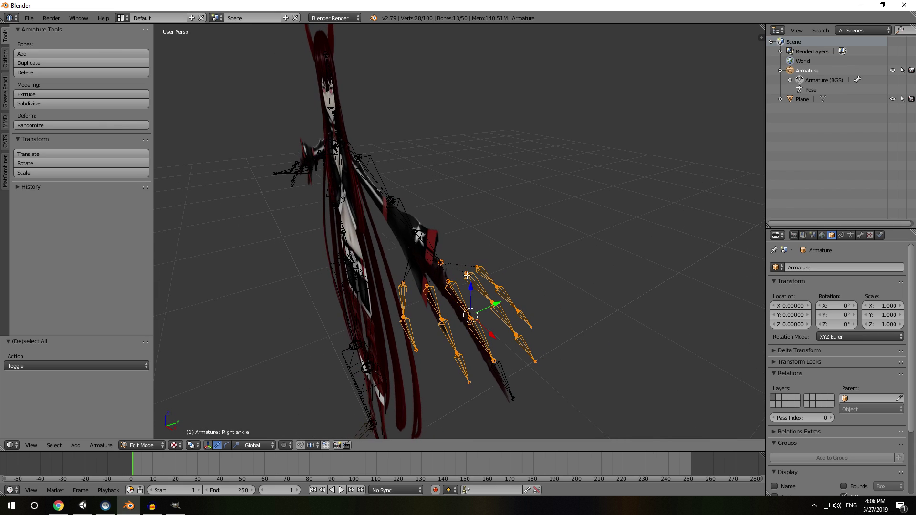
{"action": "right_click", "coordinate": [433, 299], "text": "shift"}
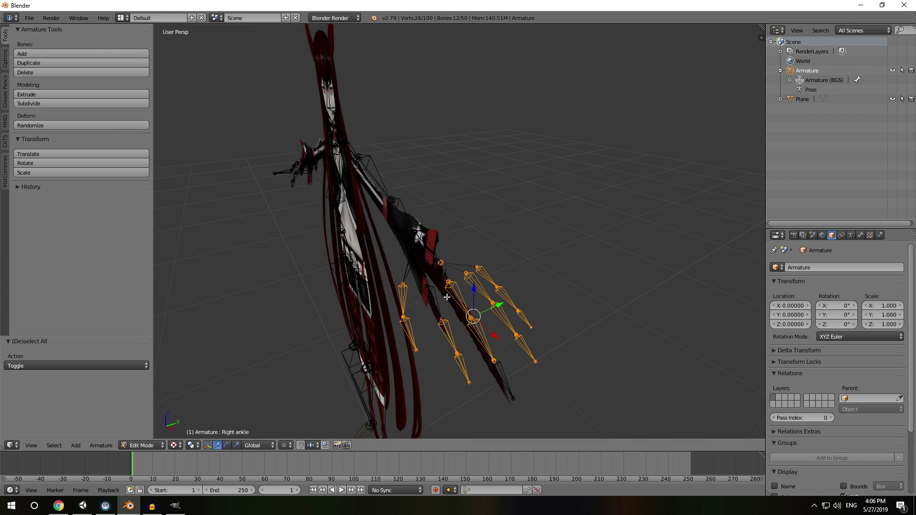
{"action": "right_click", "coordinate": [455, 292], "text": "shift"}
{"action": "key", "text": "x"}
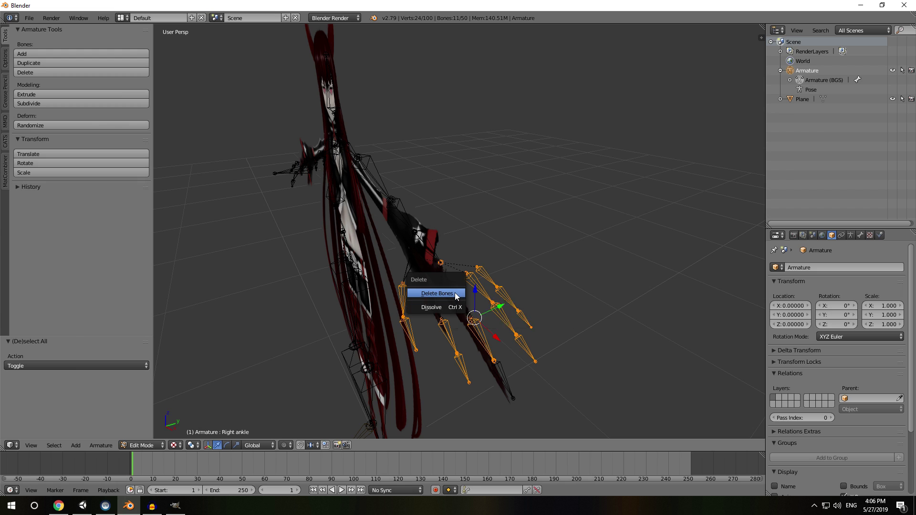
{"action": "left_click", "coordinate": [437, 293]}
Delete the remaining surplus finger bones, keeping each wrist with one thumb, one index and one middle finger bone.
{"action": "middle_click_drag", "start_coordinate": [455, 293], "coordinate": [469, 250]}
{"action": "right_click", "coordinate": [462, 235]}
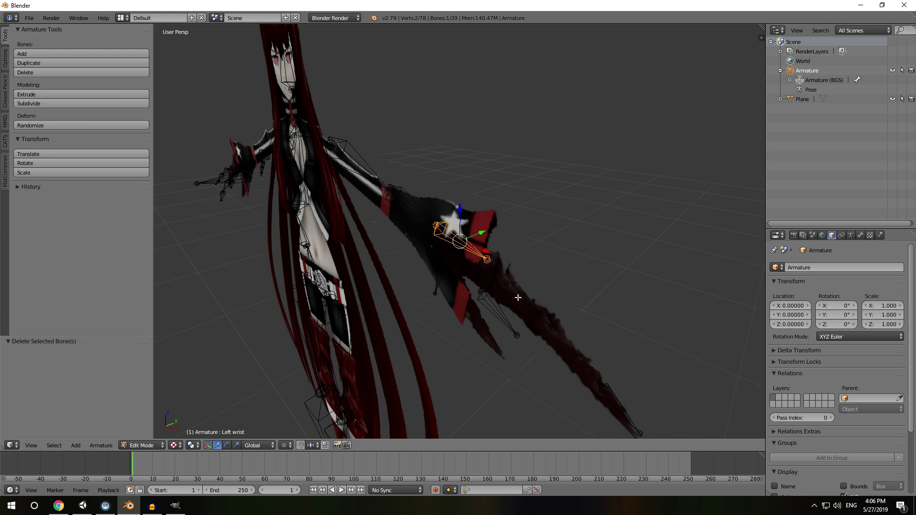
{"action": "middle_click_drag", "start_coordinate": [516, 295], "coordinate": [544, 281]}
{"action": "right_click", "coordinate": [495, 220]}
{"action": "middle_click_drag", "start_coordinate": [559, 237], "coordinate": [497, 272]}
{"action": "mouse_move", "coordinate": [404, 323]}
{"action": "middle_mouse_down"}
{"action": "mouse_move", "coordinate": [438, 338]}
{"action": "mouse_move", "coordinate": [404, 315]}
{"action": "middle_mouse_up"}
{"action": "right_click", "coordinate": [448, 341]}
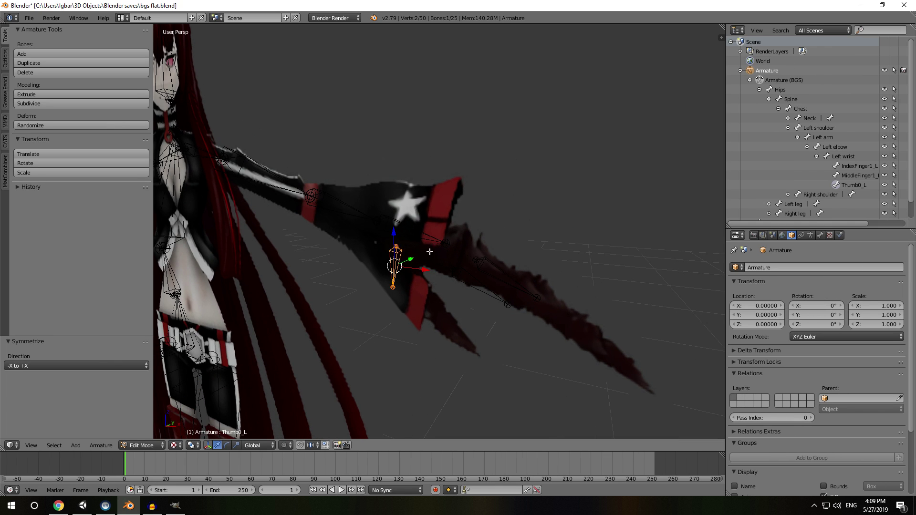
Move the left middle finger bone outward along the claw and symmetrize it to the other hand.
{"action": "right_click", "coordinate": [484, 275]}
{"action": "right_click", "coordinate": [478, 292]}
{"action": "mouse_move", "coordinate": [507, 289]}
{"action": "middle_mouse_down"}
{"action": "mouse_move", "coordinate": [525, 276]}
{"action": "mouse_move", "coordinate": [505, 286]}
{"action": "middle_mouse_up"}
{"action": "right_click", "coordinate": [487, 268]}
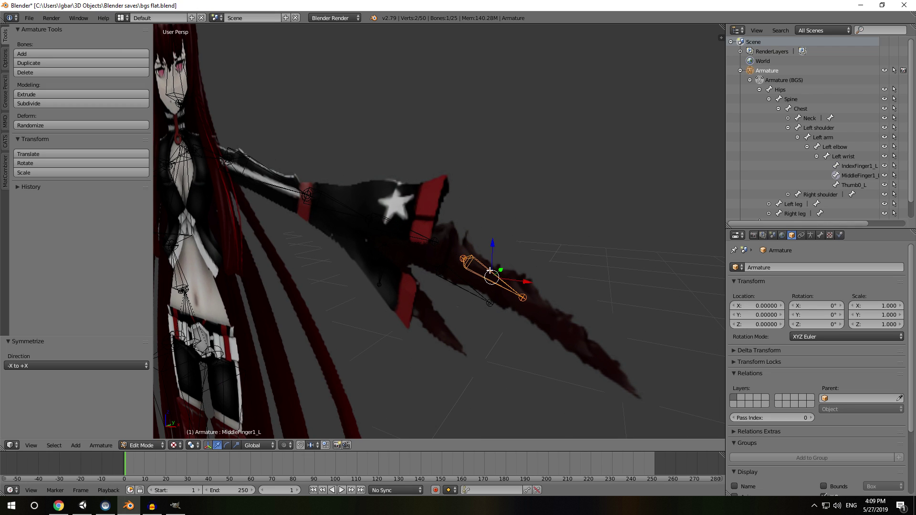
{"action": "left_click_drag", "start_coordinate": [521, 282], "coordinate": [579, 295]}
{"action": "middle_click_drag", "start_coordinate": [579, 295], "coordinate": [585, 277]}
{"action": "left_click_drag", "start_coordinate": [583, 236], "coordinate": [585, 223]}
{"action": "key", "text": "w"}
{"action": "left_click", "coordinate": [510, 238]}
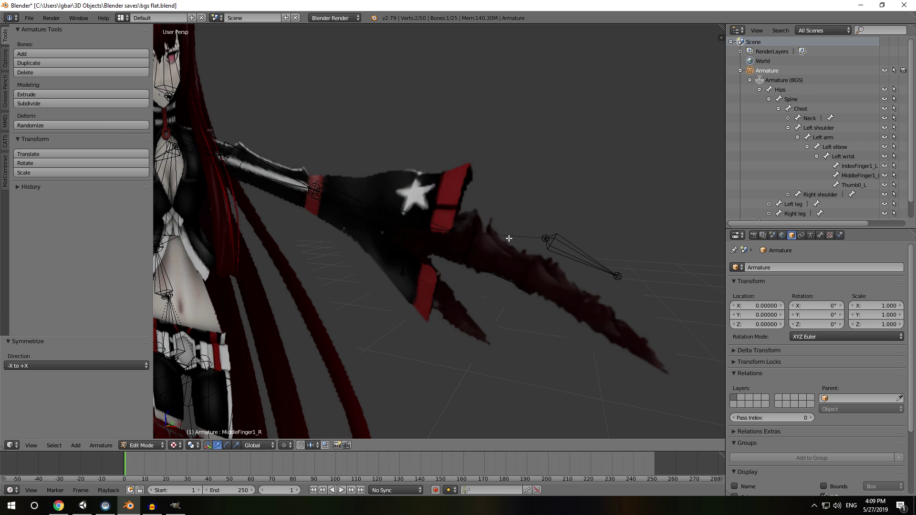
Shift the left thumb bone down to the textured thumb and symmetrize it to the other hand.
{"action": "right_click", "coordinate": [448, 240]}
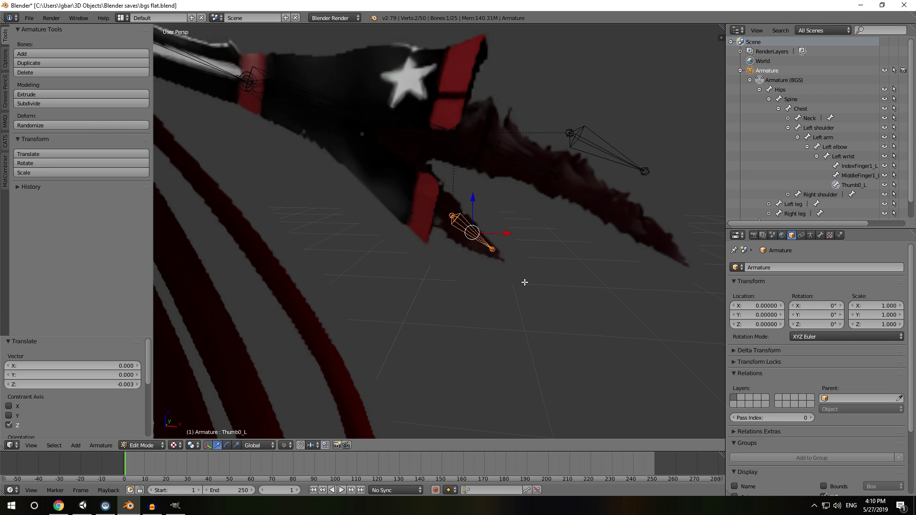
{"action": "key", "text": "w"}
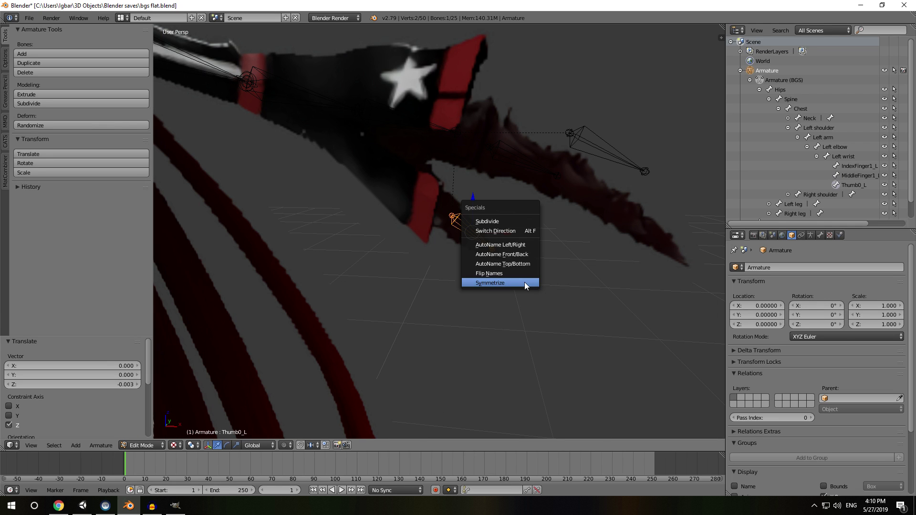
{"action": "left_click", "coordinate": [524, 285]}
Check the mirrored placement of the right hand's thumb, index and middle finger bones against the texture.
{"action": "scroll", "coordinate": [523, 278], "scroll_direction": "down", "scroll_amount": 5}
{"action": "middle_click_drag", "start_coordinate": [373, 285], "coordinate": [529, 296]}
{"action": "key", "text": "a"}
{"action": "key", "text": "c"}
{"action": "left_click", "coordinate": [409, 284]}
{"action": "left_click_drag", "start_coordinate": [470, 305], "coordinate": [471, 278]}
{"action": "left_click", "coordinate": [444, 282]}
{"action": "right_click", "coordinate": [513, 312]}
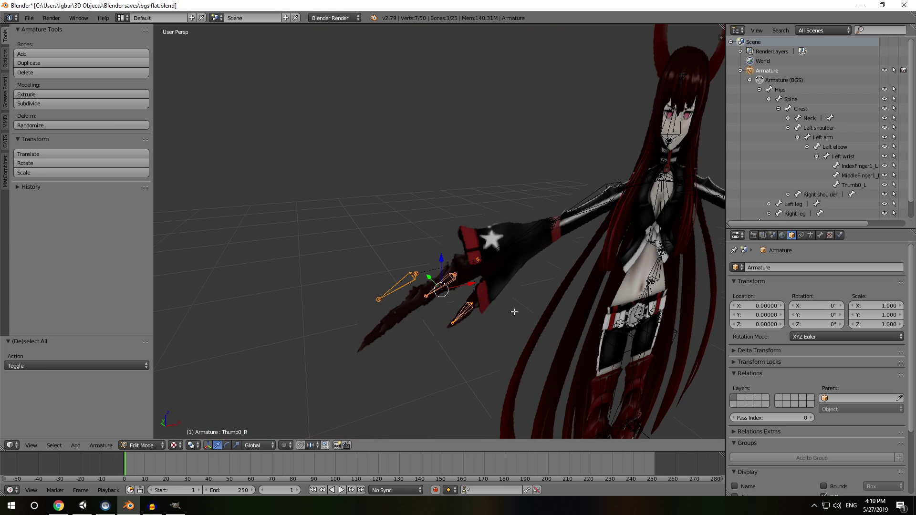
{"action": "middle_click_drag", "start_coordinate": [514, 312], "coordinate": [482, 290]}
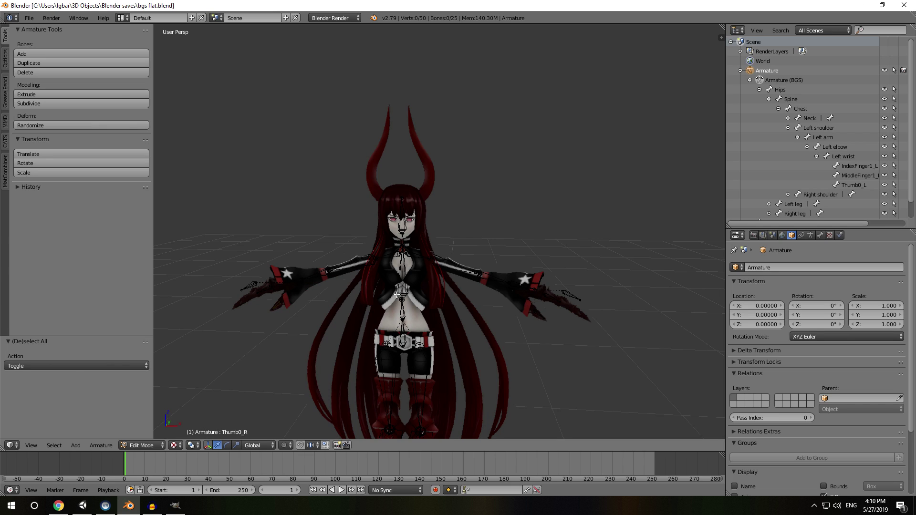
Leave armature editing, collapse the Armature hierarchy and open the Plane mesh for editing.
{"action": "key", "text": "Tab"}
{"action": "left_click", "coordinate": [749, 80]}
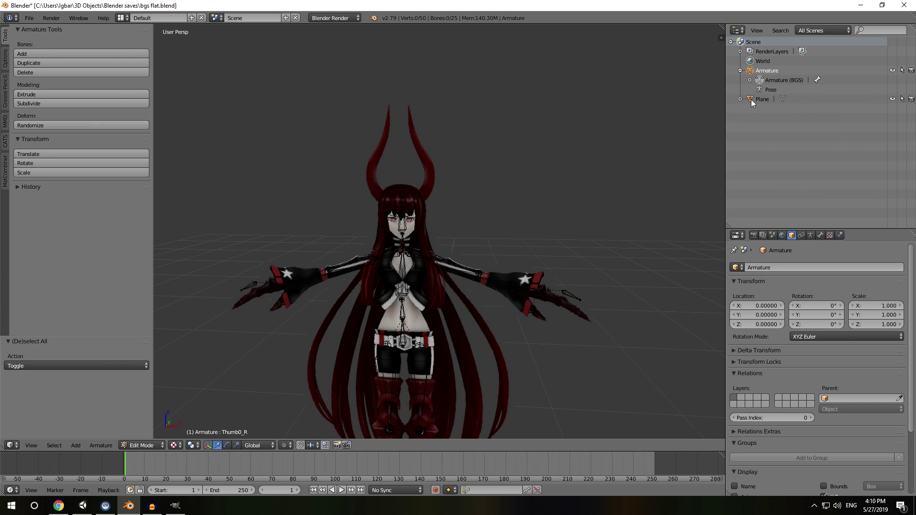
{"action": "left_click", "coordinate": [751, 89]}
{"action": "left_click", "coordinate": [740, 70]}
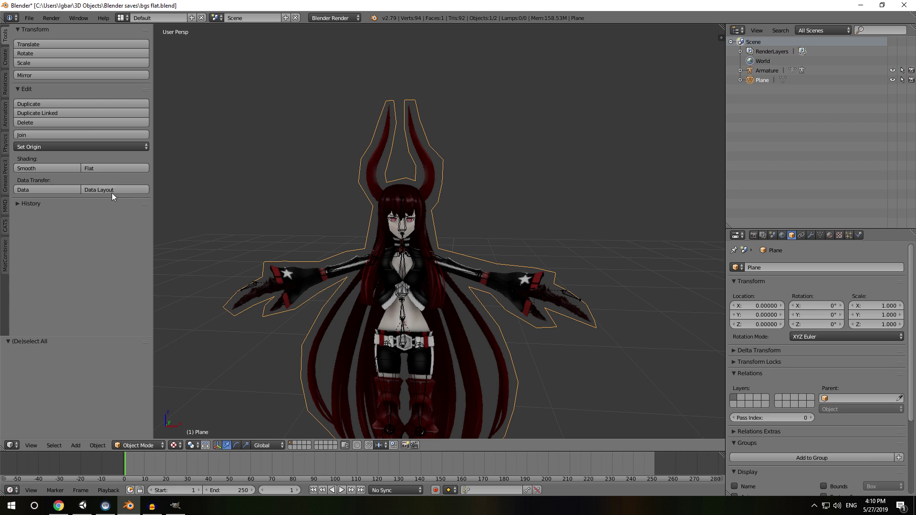
{"action": "scroll", "coordinate": [408, 278], "scroll_direction": "up", "scroll_amount": 3}
{"action": "middle_click_drag", "start_coordinate": [395, 280], "coordinate": [461, 255], "text": "shift"}
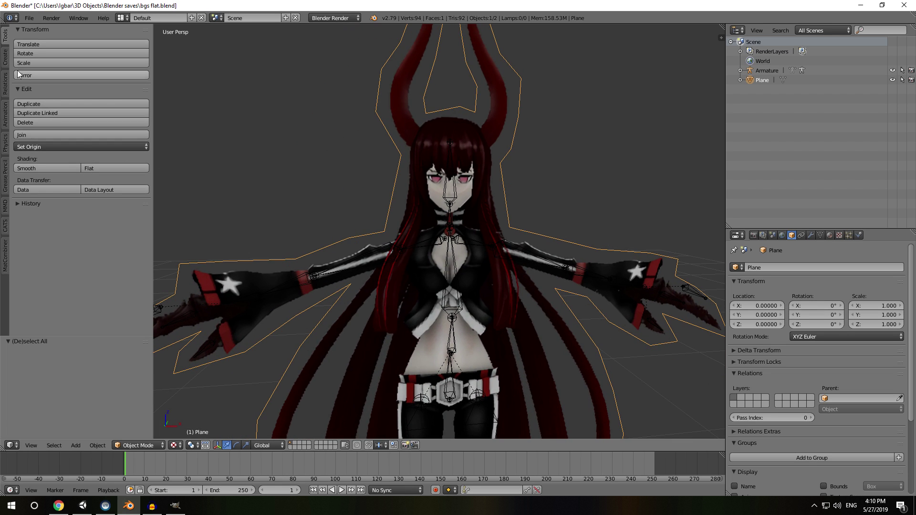
{"action": "key", "text": "Tab"}
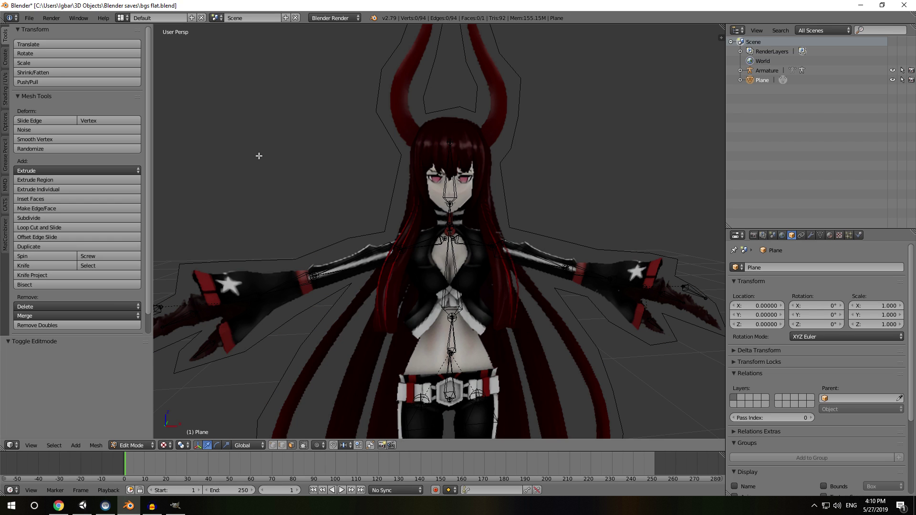
Knife a cut across the plane just below the chin to separate the head face from the body.
{"action": "left_click", "coordinate": [46, 265]}
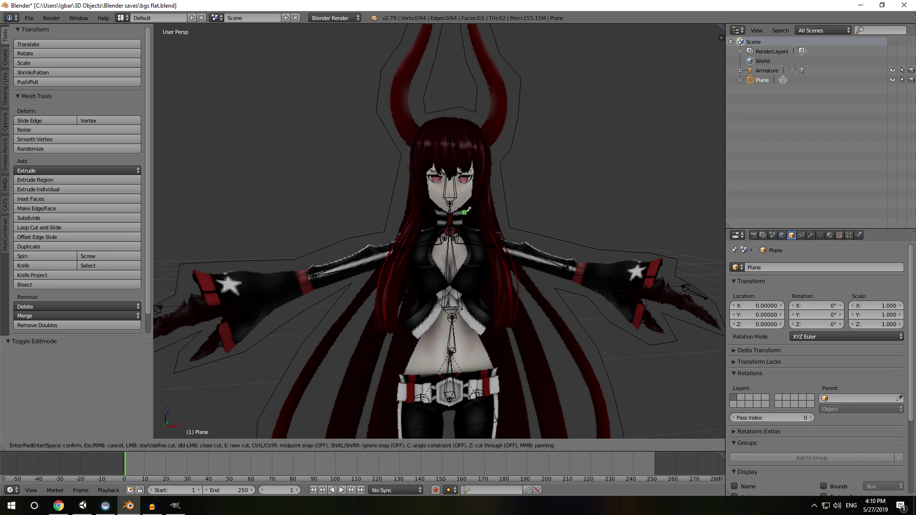
{"action": "scroll", "coordinate": [466, 210], "scroll_direction": "up", "scroll_amount": 5}
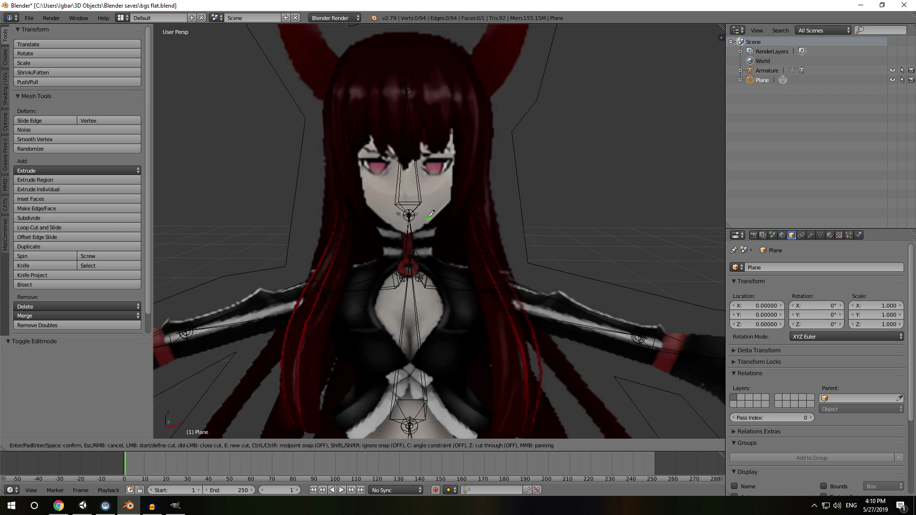
{"action": "left_click", "coordinate": [293, 212]}
{"action": "left_click", "coordinate": [404, 232]}
{"action": "left_click", "coordinate": [520, 202]}
{"action": "key", "text": "Return"}
Assign the face above the chin cut to a new vertex group named Head.
{"action": "right_click", "coordinate": [453, 189]}
{"action": "mouse_move", "coordinate": [462, 173]}
{"action": "middle_mouse_down"}
{"action": "mouse_move", "coordinate": [429, 180]}
{"action": "mouse_move", "coordinate": [504, 174]}
{"action": "mouse_move", "coordinate": [460, 175]}
{"action": "middle_mouse_up"}
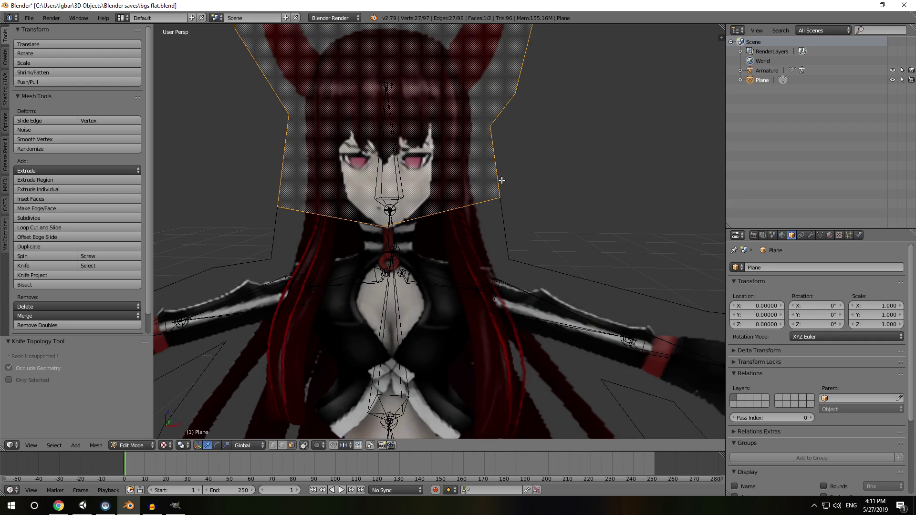
{"action": "left_click", "coordinate": [811, 236]}
{"action": "left_click", "coordinate": [820, 235]}
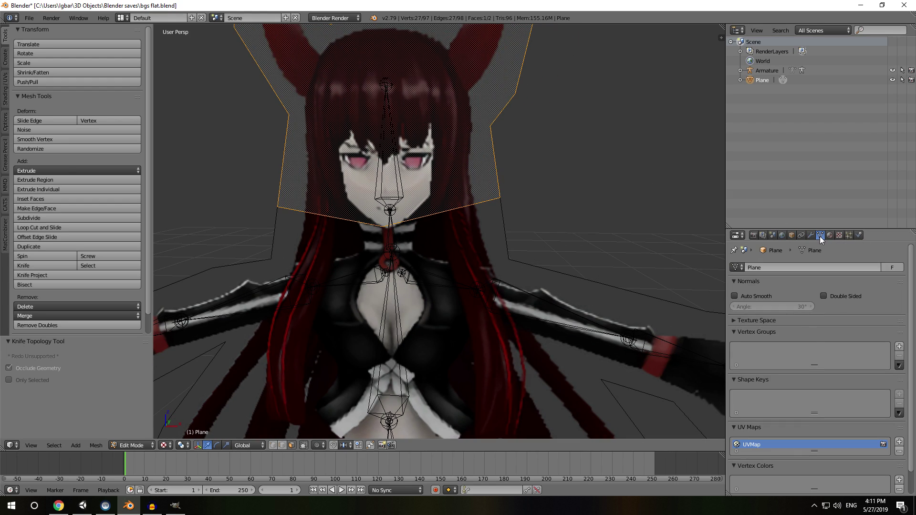
{"action": "left_click", "coordinate": [899, 347]}
{"action": "double_click", "coordinate": [765, 350]}
{"action": "type", "text": "Head"}
{"action": "key", "text": "Return"}
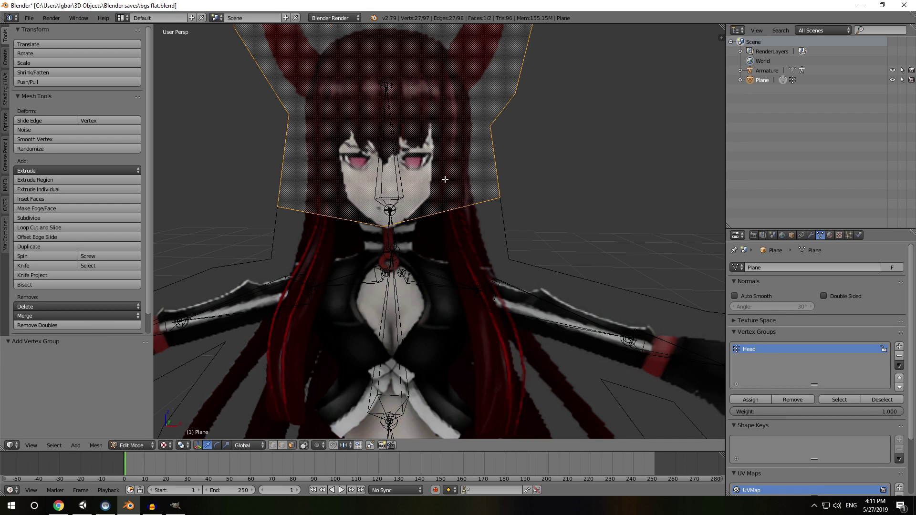
Parent the Plane object to the Armature.
{"action": "left_click", "coordinate": [740, 70]}
{"action": "left_click_drag", "start_coordinate": [750, 103], "coordinate": [752, 72]}
{"action": "left_click", "coordinate": [738, 81]}
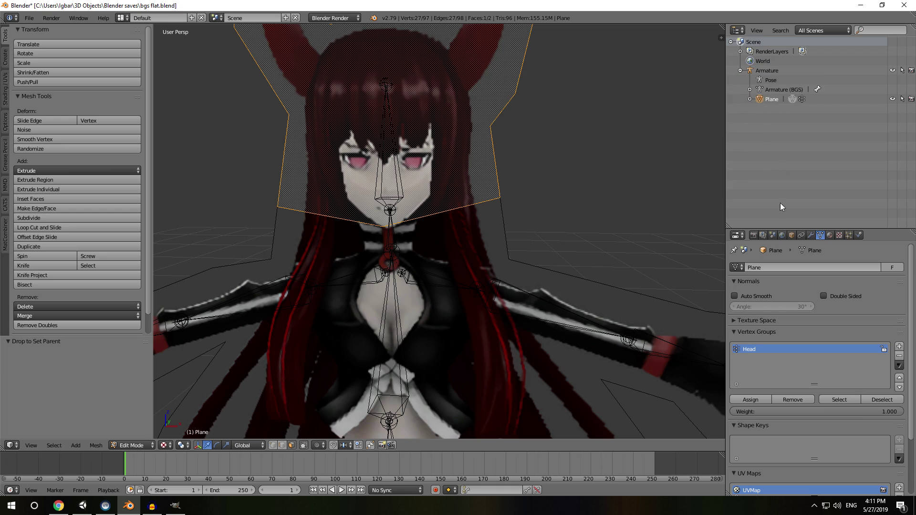
Add an Armature modifier to the plane with Armature as its object.
{"action": "left_click", "coordinate": [810, 235]}
{"action": "left_click", "coordinate": [771, 267]}
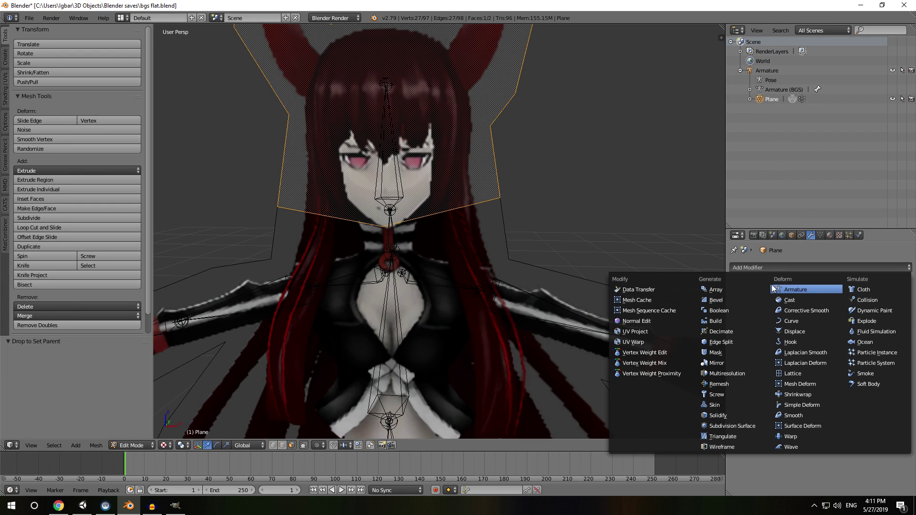
{"action": "left_click", "coordinate": [775, 289]}
{"action": "left_click", "coordinate": [756, 318]}
{"action": "left_click", "coordinate": [763, 334]}
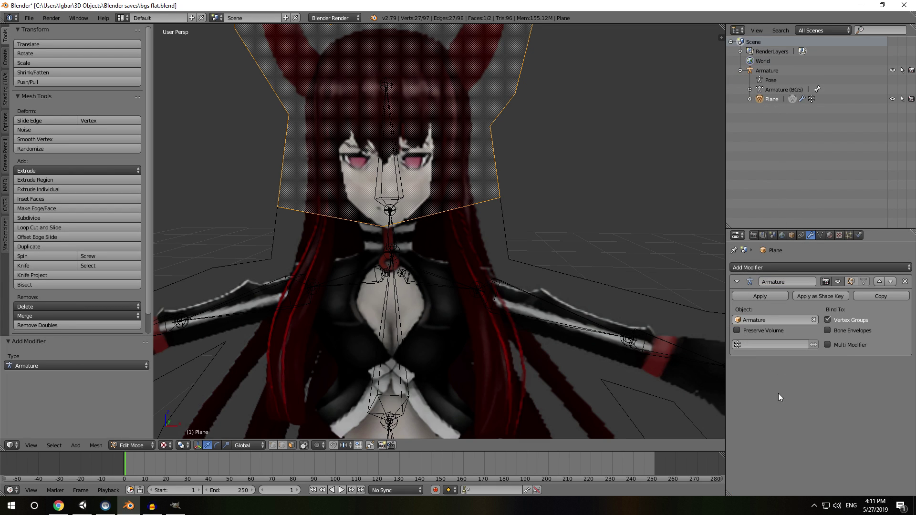
Test the Head weighting by rotating the head bone about the X axis in CATS pose mode.
{"action": "left_click", "coordinate": [5, 205]}
{"action": "left_click", "coordinate": [76, 86]}
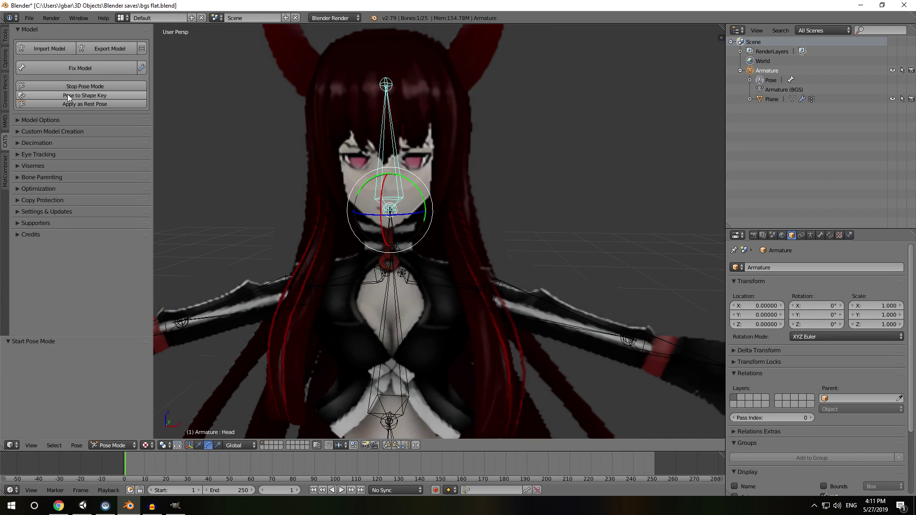
{"action": "left_click", "coordinate": [86, 86]}
{"action": "left_click", "coordinate": [87, 84]}
{"action": "middle_click_drag", "start_coordinate": [458, 138], "coordinate": [246, 186]}
{"action": "right_click", "coordinate": [232, 229]}
{"action": "right_click", "coordinate": [236, 230]}
{"action": "left_click_drag", "start_coordinate": [228, 229], "coordinate": [298, 218]}
{"action": "middle_click_drag", "start_coordinate": [324, 212], "coordinate": [447, 195]}
{"action": "middle_click_drag", "start_coordinate": [527, 211], "coordinate": [345, 224]}
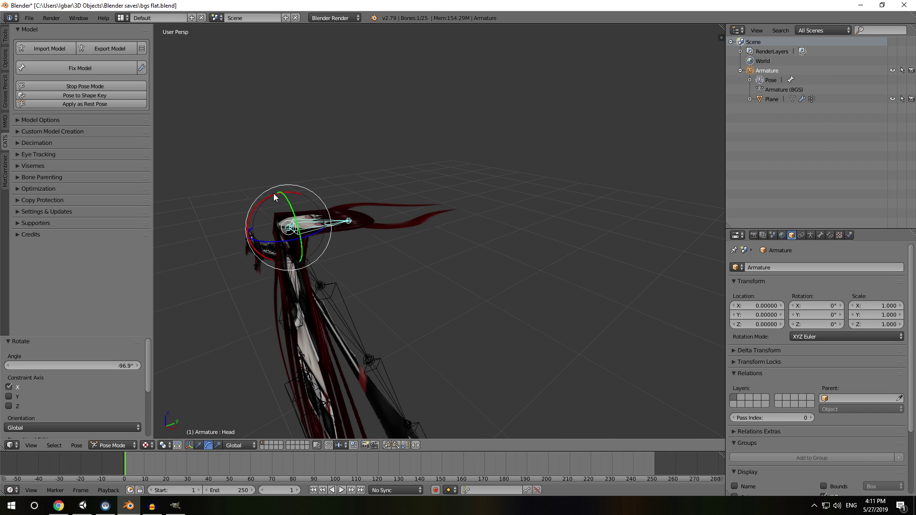
{"action": "middle_click_drag", "start_coordinate": [274, 197], "coordinate": [159, 230]}
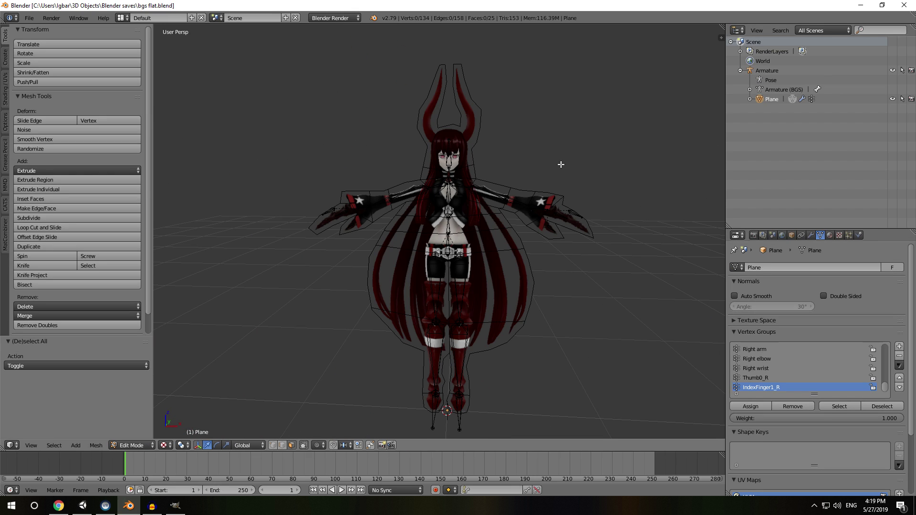
Start CATS pose mode and test the torso weighting by rotating bones of the armature, including a 16.9° rotation about Z.
{"action": "left_click", "coordinate": [5, 205]}
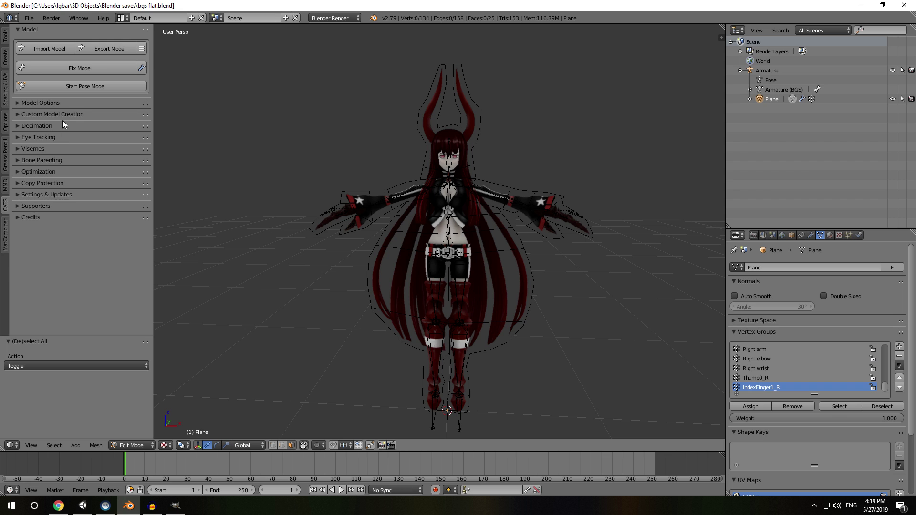
{"action": "left_click", "coordinate": [98, 88]}
{"action": "middle_click_drag", "start_coordinate": [495, 268], "coordinate": [395, 283]}
{"action": "mouse_move", "coordinate": [372, 233]}
{"action": "left_mouse_down"}
{"action": "mouse_move", "coordinate": [393, 229]}
{"action": "mouse_move", "coordinate": [447, 264]}
{"action": "mouse_move", "coordinate": [370, 220]}
{"action": "mouse_move", "coordinate": [331, 266]}
{"action": "mouse_move", "coordinate": [287, 277]}
{"action": "mouse_move", "coordinate": [399, 219]}
{"action": "mouse_move", "coordinate": [382, 212]}
{"action": "mouse_move", "coordinate": [422, 203]}
{"action": "mouse_move", "coordinate": [396, 254]}
{"action": "mouse_move", "coordinate": [389, 238]}
{"action": "mouse_move", "coordinate": [411, 240]}
{"action": "mouse_move", "coordinate": [367, 217]}
{"action": "left_mouse_up"}
{"action": "left_click", "coordinate": [96, 104]}
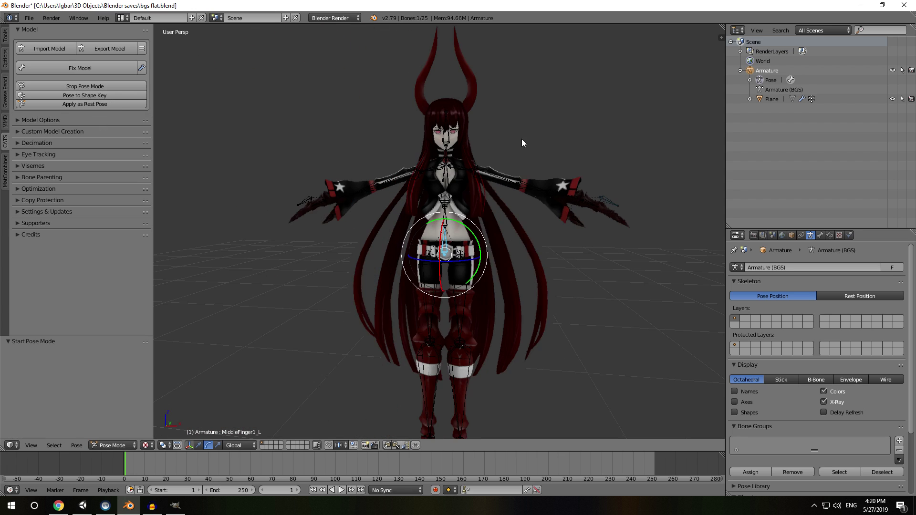
{"action": "scroll", "coordinate": [522, 139], "scroll_direction": "up", "scroll_amount": 1}
{"action": "middle_click_drag", "start_coordinate": [508, 157], "coordinate": [433, 265]}
{"action": "scroll", "coordinate": [477, 168], "scroll_direction": "up", "scroll_amount": 3}
{"action": "middle_click_drag", "start_coordinate": [431, 303], "coordinate": [382, 367]}
{"action": "left_click_drag", "start_coordinate": [373, 356], "coordinate": [380, 351]}
{"action": "right_click", "coordinate": [399, 322]}
{"action": "left_click_drag", "start_coordinate": [380, 312], "coordinate": [377, 355]}
{"action": "mouse_move", "coordinate": [364, 318]}
{"action": "middle_mouse_down"}
{"action": "mouse_move", "coordinate": [419, 301]}
{"action": "mouse_move", "coordinate": [369, 313]}
{"action": "middle_mouse_up"}
Test the upper-body weighting by rotating the Chest bone 30.3° about X and the Neck bone about X.
{"action": "right_click", "coordinate": [391, 287]}
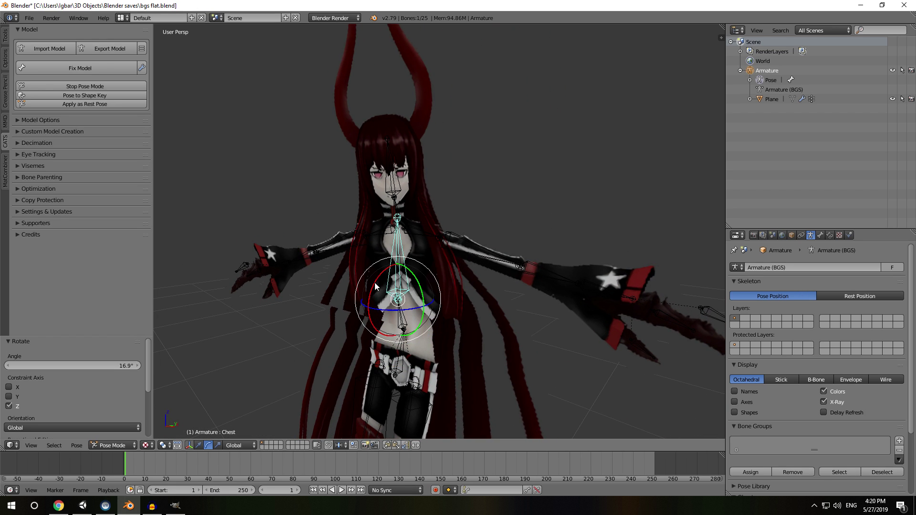
{"action": "key", "text": "r"}
{"action": "key", "text": "x"}
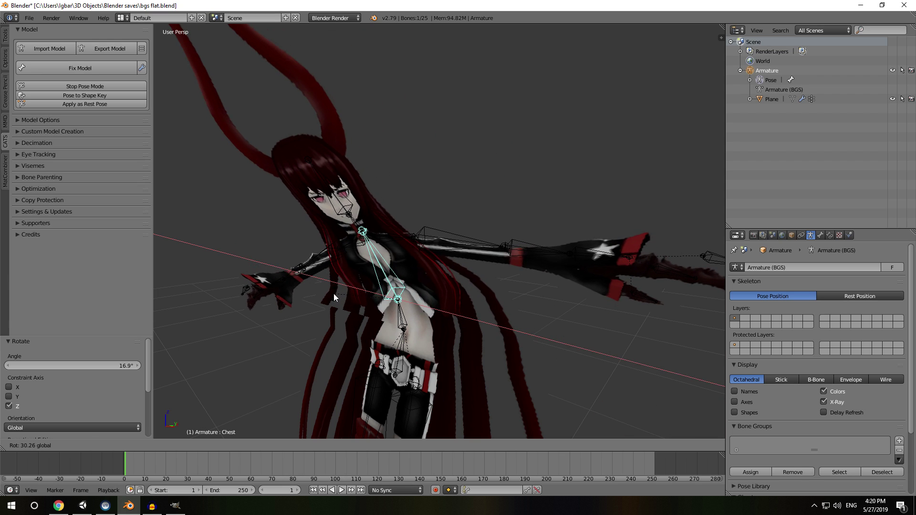
{"action": "left_click", "coordinate": [333, 294]}
{"action": "right_click", "coordinate": [348, 217]}
{"action": "key", "text": "r"}
{"action": "key", "text": "x"}
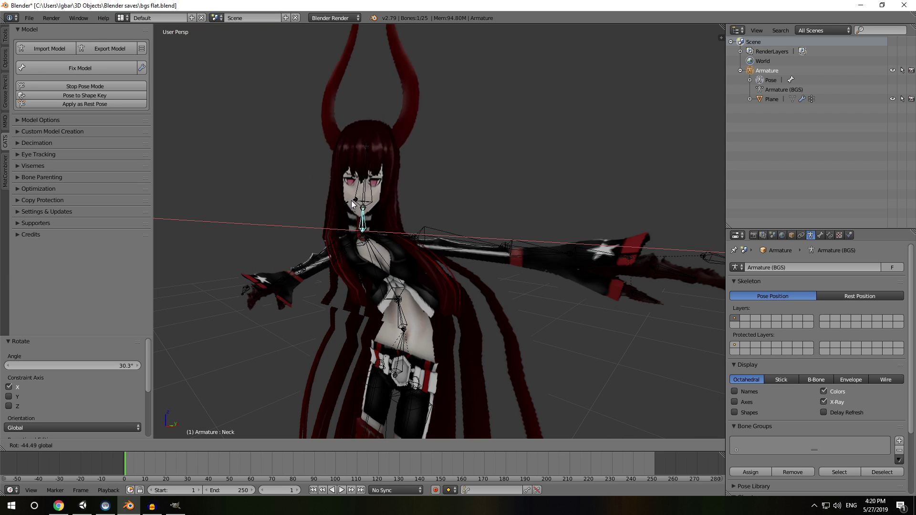
{"action": "left_click", "coordinate": [292, 220]}
Test the leg weighting by rotating the Right leg bone -74° about X and trying the Right knee bone.
{"action": "middle_click_drag", "start_coordinate": [292, 219], "coordinate": [431, 276], "text": "shift"}
{"action": "left_click_drag", "start_coordinate": [438, 281], "coordinate": [634, 239]}
{"action": "right_click", "coordinate": [451, 223]}
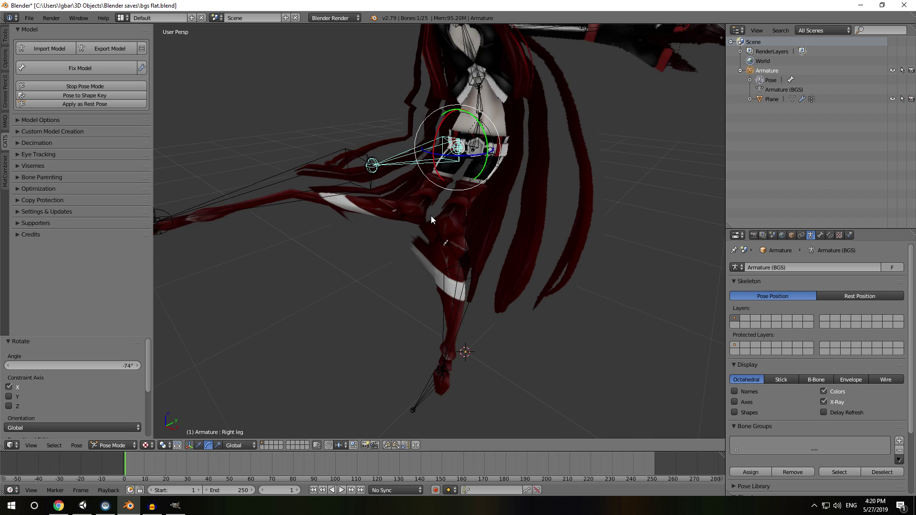
{"action": "scroll", "coordinate": [430, 215], "scroll_direction": "down", "scroll_amount": 1}
{"action": "scroll", "coordinate": [405, 211], "scroll_direction": "up", "scroll_amount": 1}
{"action": "right_click", "coordinate": [417, 172]}
{"action": "right_click", "coordinate": [352, 178]}
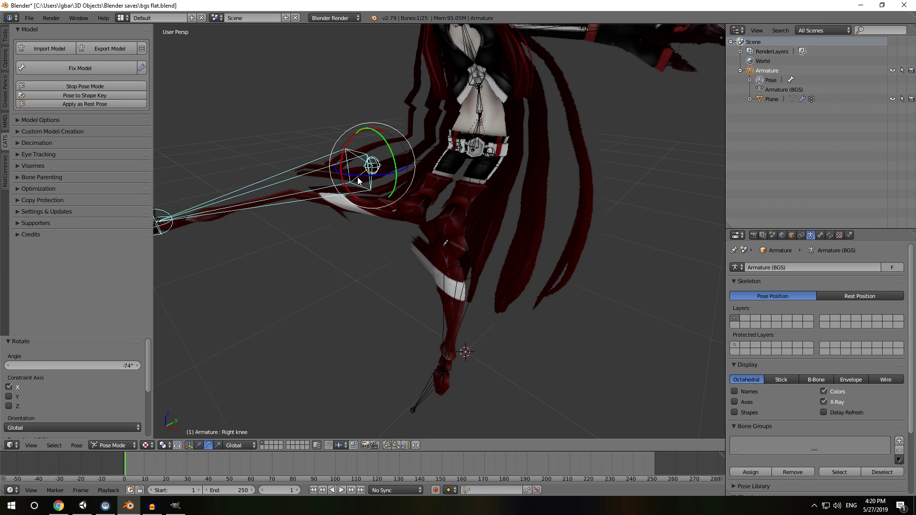
{"action": "left_click_drag", "start_coordinate": [347, 144], "coordinate": [245, 234]}
Put the Plane object in Weight Paint mode and inspect the weights of the Head vertex group.
{"action": "right_click", "coordinate": [318, 338]}
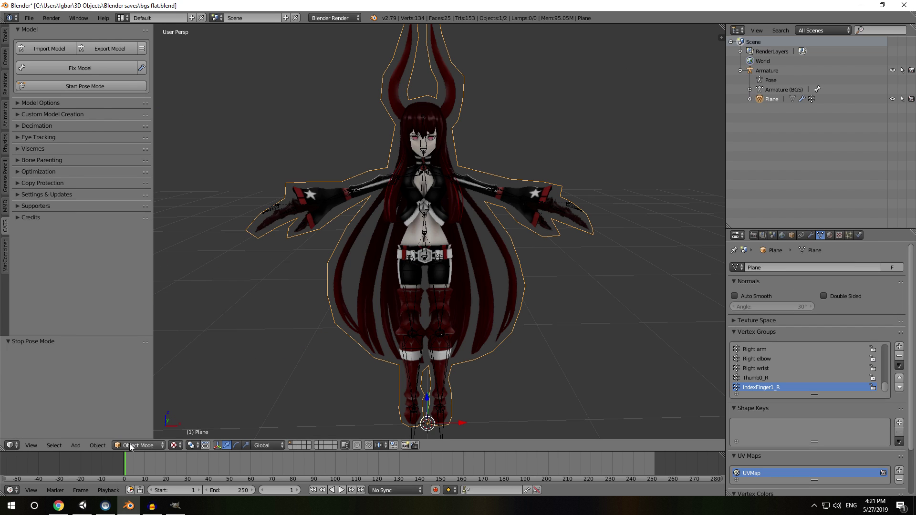
{"action": "left_click", "coordinate": [129, 446]}
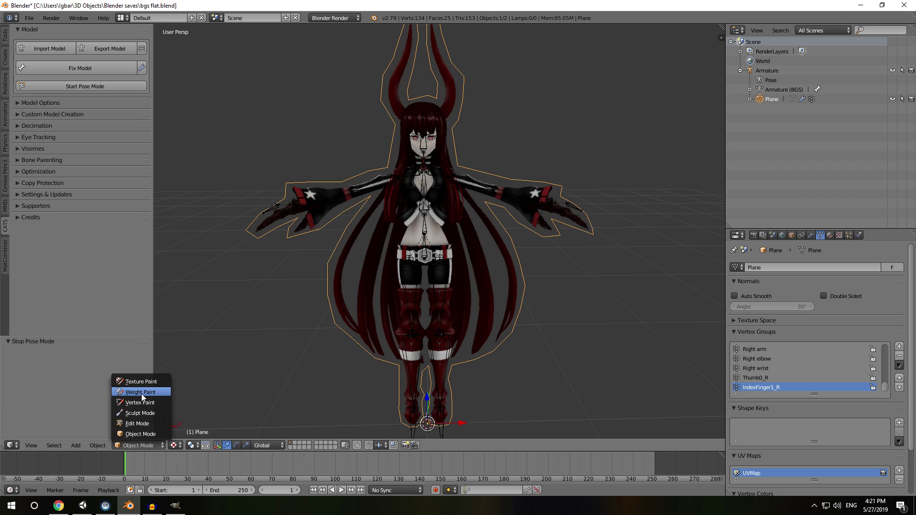
{"action": "left_click", "coordinate": [141, 394]}
{"action": "scroll", "coordinate": [808, 384], "scroll_direction": "up", "scroll_amount": 10}
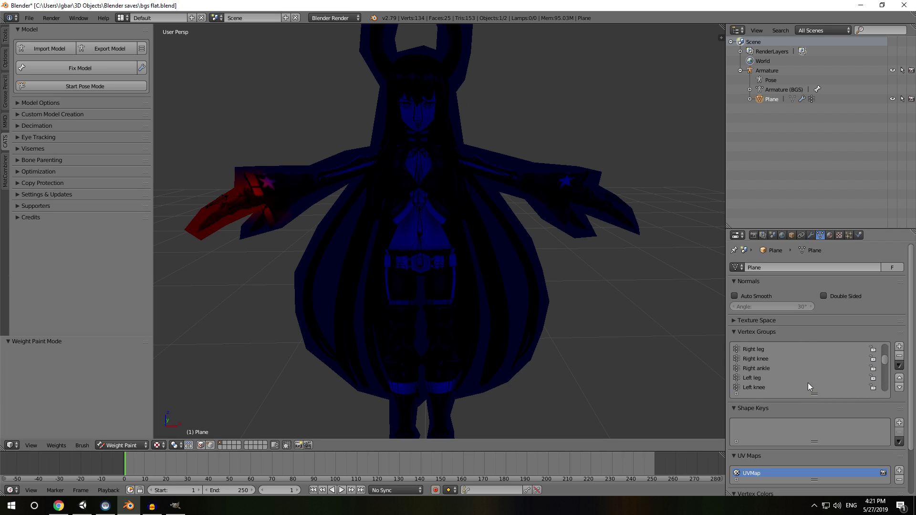
{"action": "left_click", "coordinate": [765, 349]}
{"action": "scroll", "coordinate": [458, 313], "scroll_direction": "up", "scroll_amount": 5}
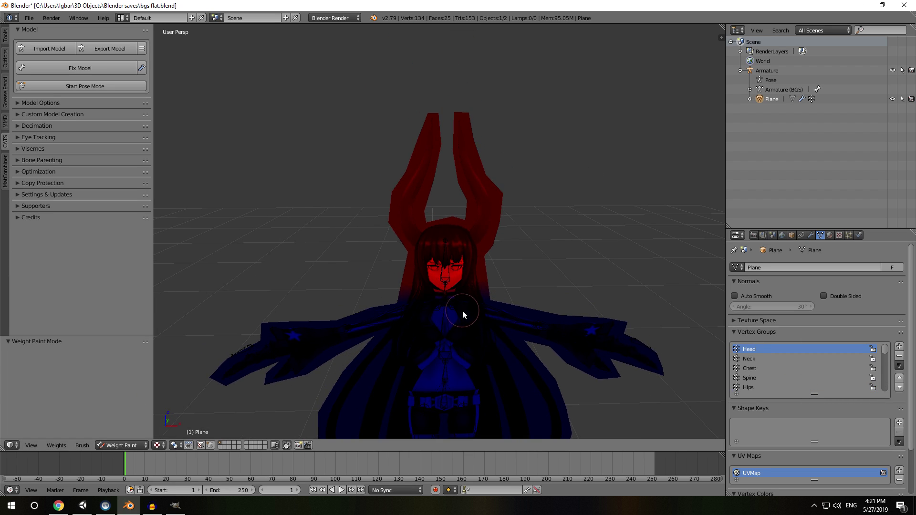
{"action": "scroll", "coordinate": [457, 310], "scroll_direction": "down", "scroll_amount": 4}
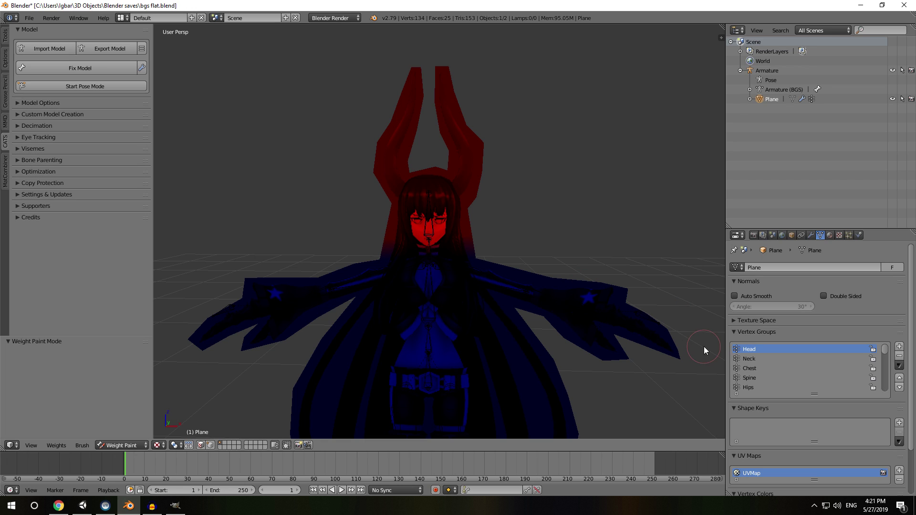
Compare the Neck and Head vertex group weights to examine where they overlap on the head.
{"action": "left_click", "coordinate": [758, 358]}
{"action": "scroll", "coordinate": [371, 306], "scroll_direction": "up", "scroll_amount": 3}
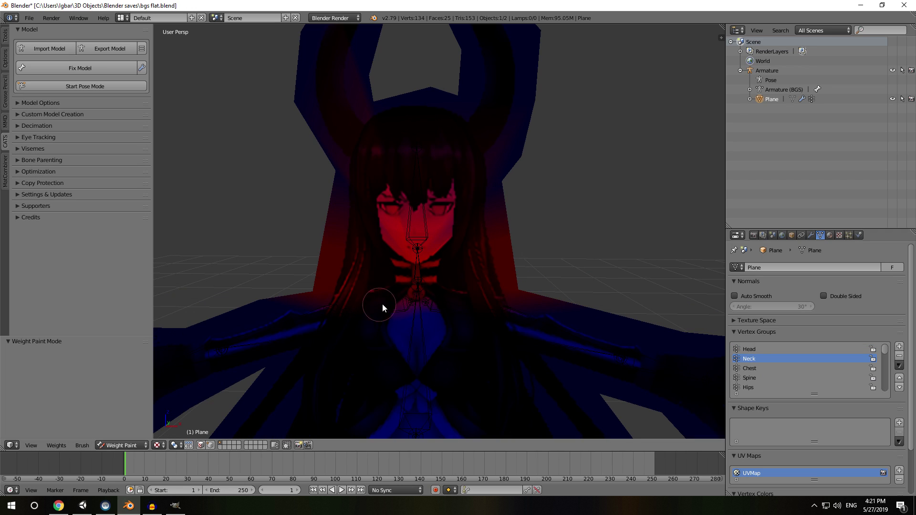
{"action": "left_click", "coordinate": [783, 349]}
{"action": "left_click", "coordinate": [749, 358]}
{"action": "left_click", "coordinate": [753, 349]}
{"action": "left_click", "coordinate": [742, 360]}
{"action": "left_click", "coordinate": [750, 349]}
{"action": "left_click", "coordinate": [749, 359]}
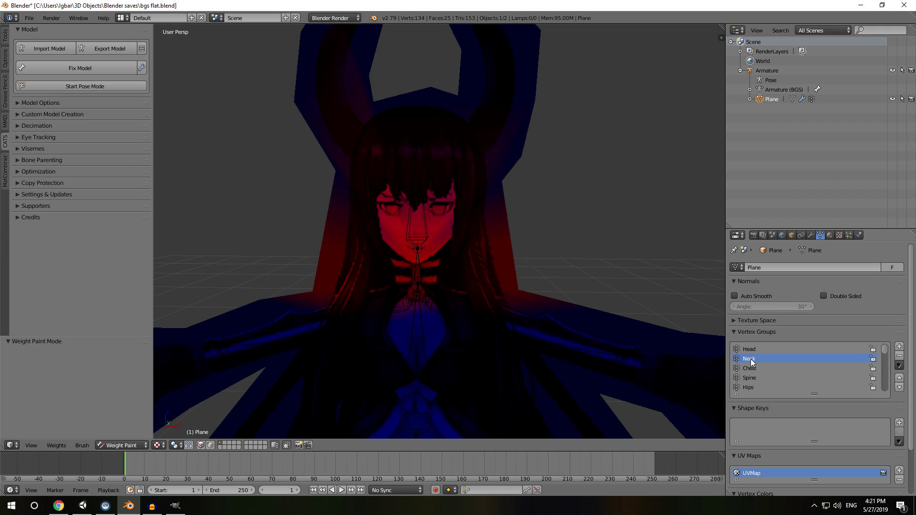
{"action": "left_click", "coordinate": [756, 350]}
{"action": "left_click", "coordinate": [754, 357]}
{"action": "left_click", "coordinate": [754, 347]}
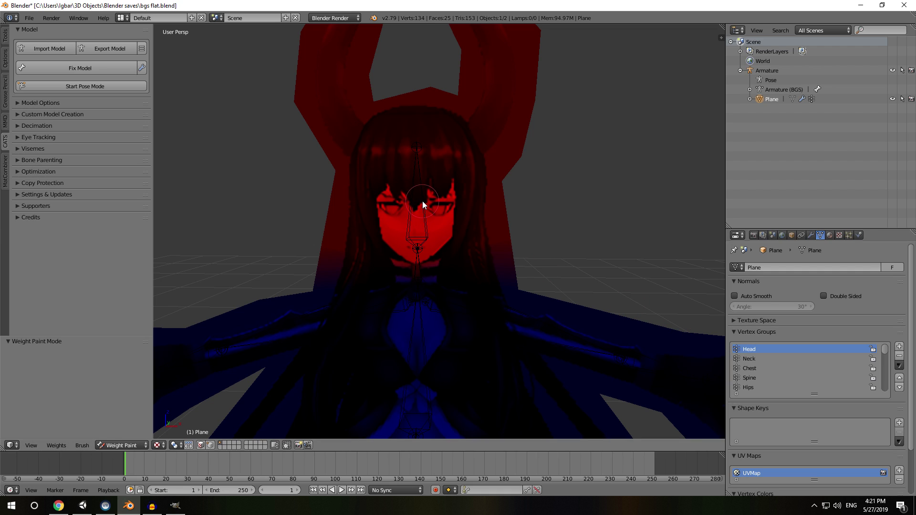
Assign the head face a weight of 0 in the Neck vertex group.
{"action": "key", "text": "Tab"}
{"action": "right_click", "coordinate": [459, 209]}
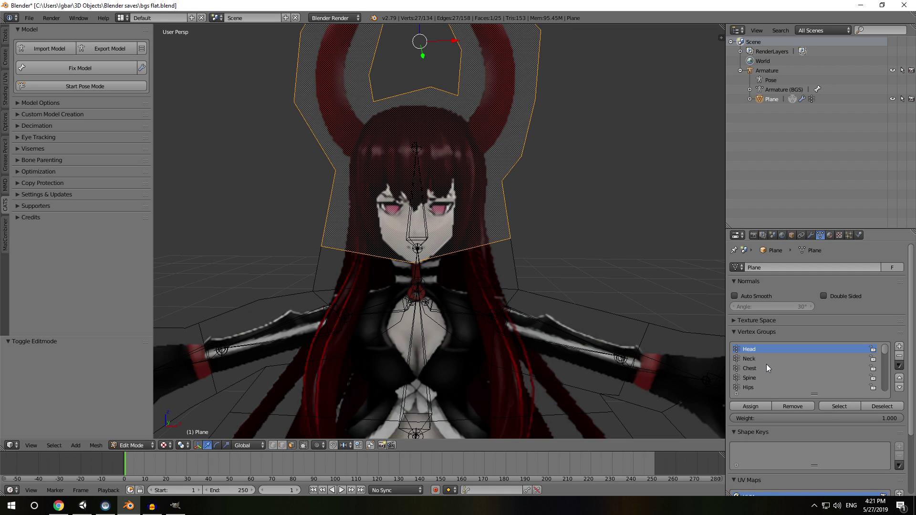
{"action": "left_click_drag", "start_coordinate": [892, 418], "coordinate": [720, 417]}
{"action": "left_click", "coordinate": [753, 407]}
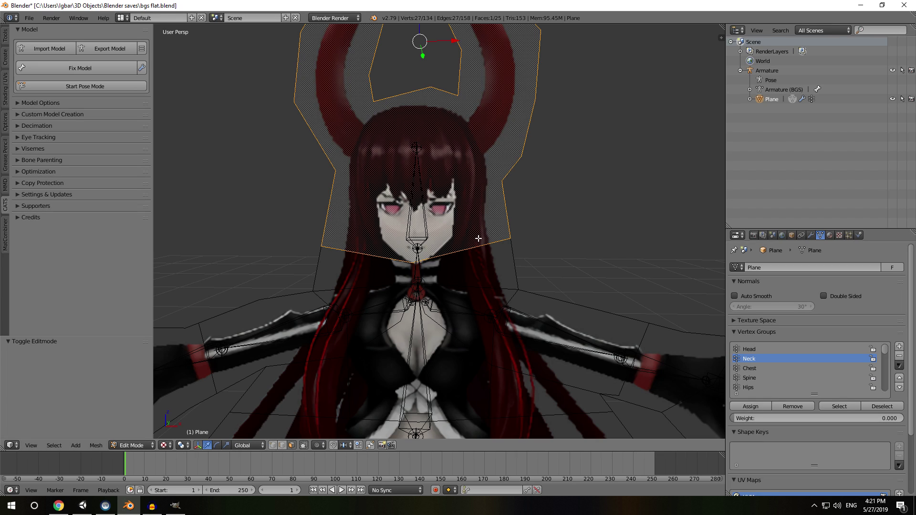
Check the Neck and Head vertex group weights on the plane in Weight Paint mode.
{"action": "left_click", "coordinate": [128, 445]}
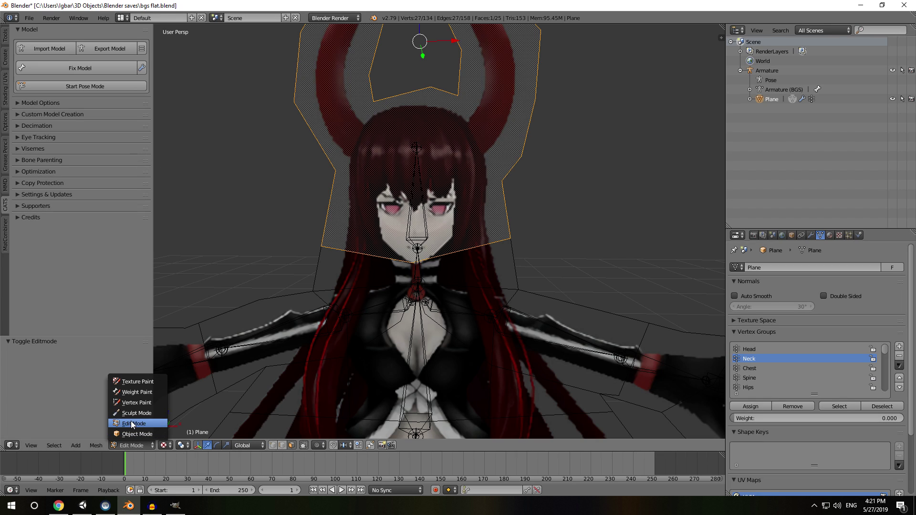
{"action": "left_click", "coordinate": [128, 390]}
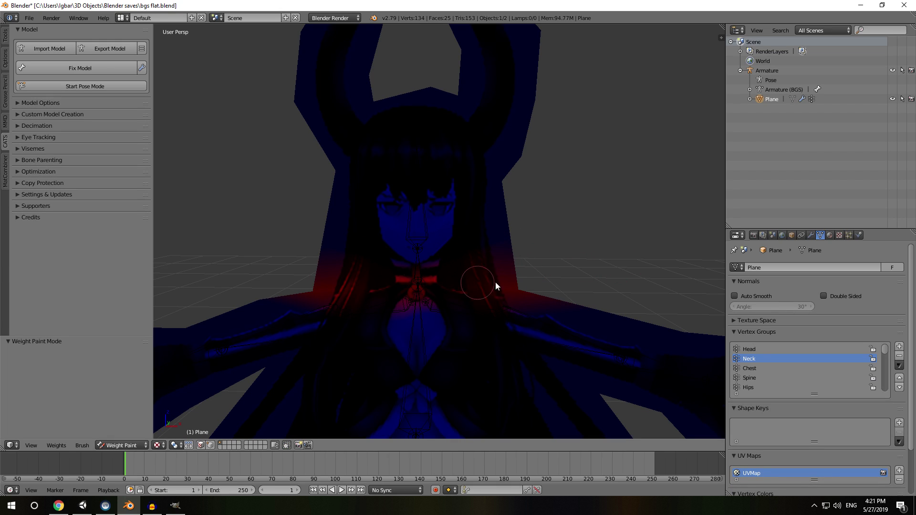
{"action": "left_click", "coordinate": [758, 350]}
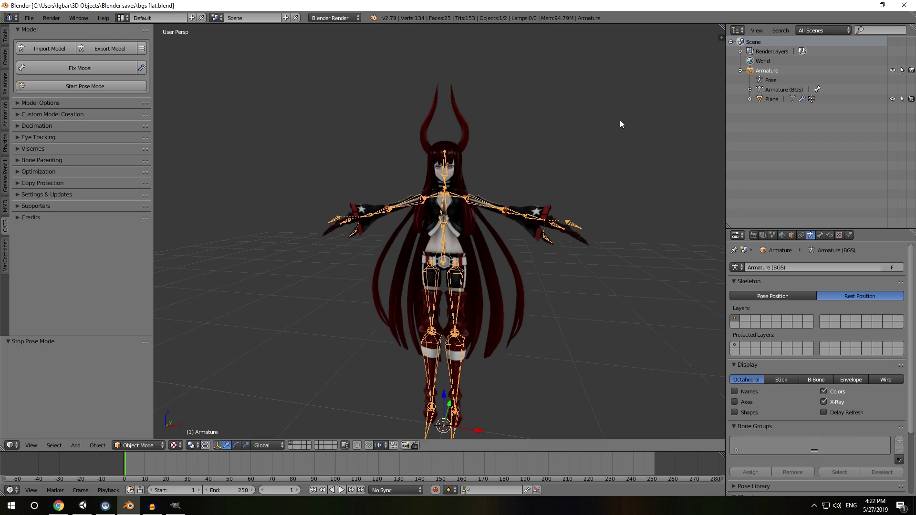
Enable Backface Culling in the viewport shading settings and inspect the flat model from behind.
{"action": "middle_click_drag", "start_coordinate": [620, 120], "coordinate": [457, 244]}
{"action": "scroll", "coordinate": [527, 247], "scroll_direction": "up", "scroll_amount": 3}
{"action": "scroll", "coordinate": [550, 234], "scroll_direction": "down", "scroll_amount": 3}
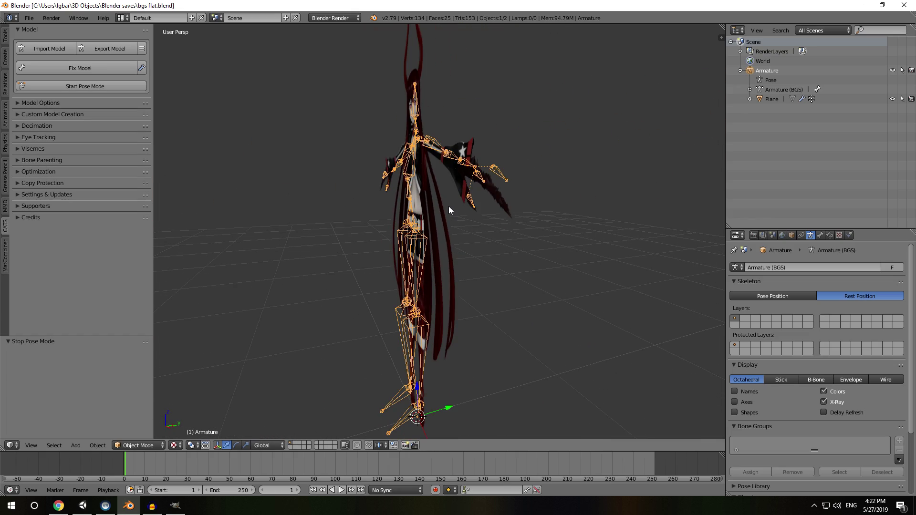
{"action": "key", "text": "n"}
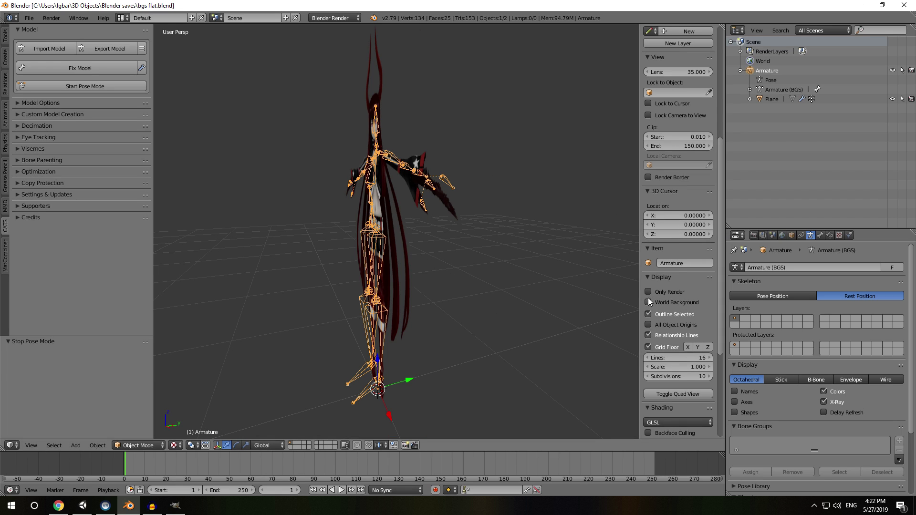
{"action": "scroll", "coordinate": [661, 302], "scroll_direction": "up", "scroll_amount": 10}
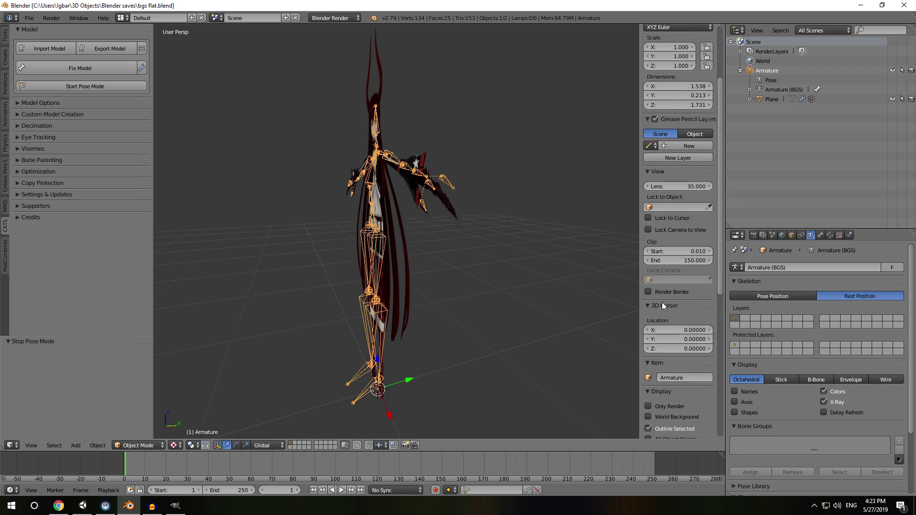
{"action": "scroll", "coordinate": [665, 283], "scroll_direction": "down", "scroll_amount": 10}
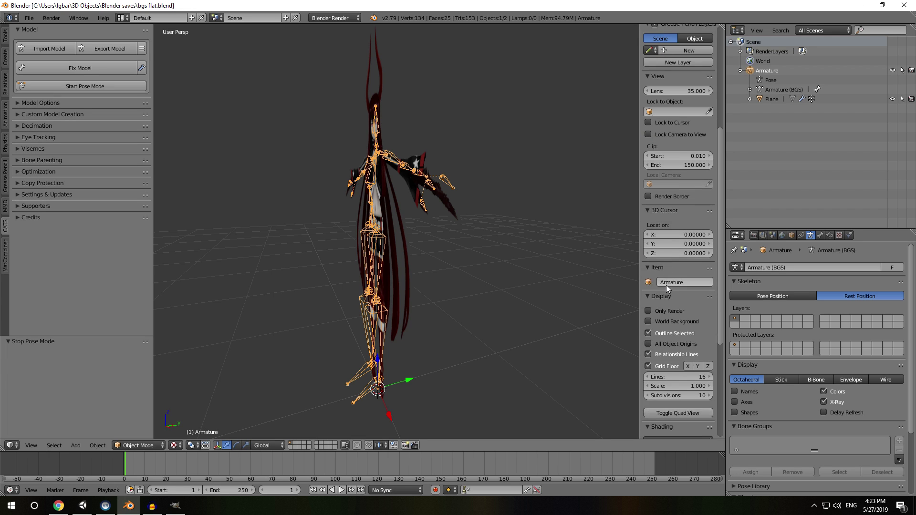
{"action": "scroll", "coordinate": [665, 285], "scroll_direction": "down", "scroll_amount": 3}
{"action": "middle_click_drag", "start_coordinate": [512, 304], "coordinate": [558, 307]}
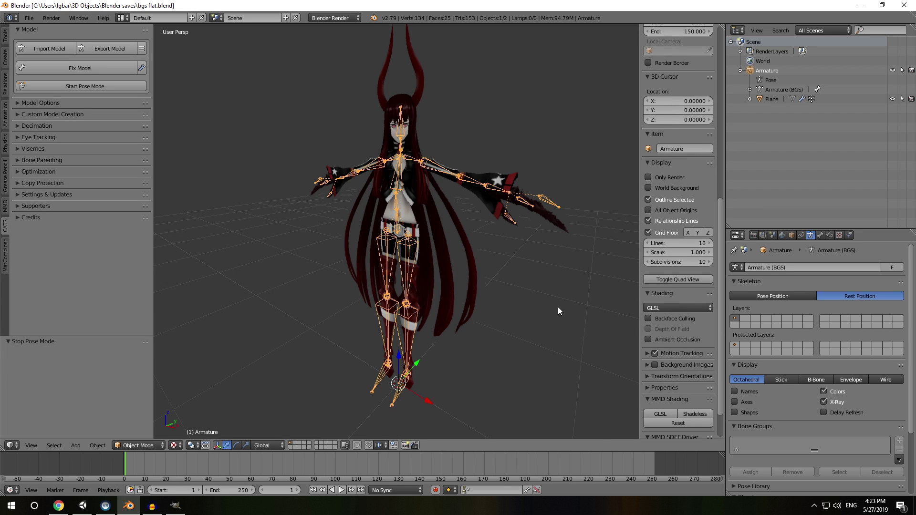
{"action": "left_click", "coordinate": [648, 319]}
{"action": "middle_click_drag", "start_coordinate": [532, 243], "coordinate": [364, 278]}
{"action": "key", "text": "n"}
{"action": "middle_click_drag", "start_coordinate": [394, 220], "coordinate": [479, 235]}
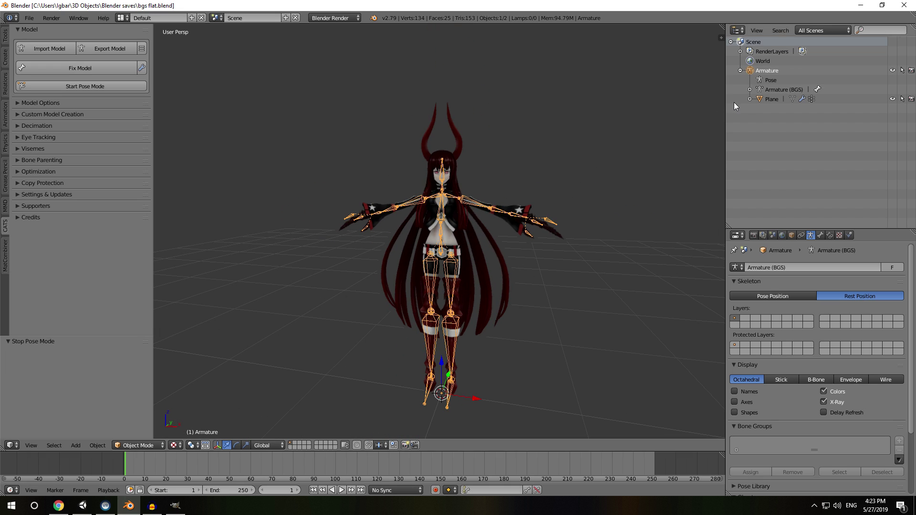
Duplicate the Plane object and keep the copy in its original position.
{"action": "left_click", "coordinate": [762, 99]}
{"action": "key", "text": "shift+d"}
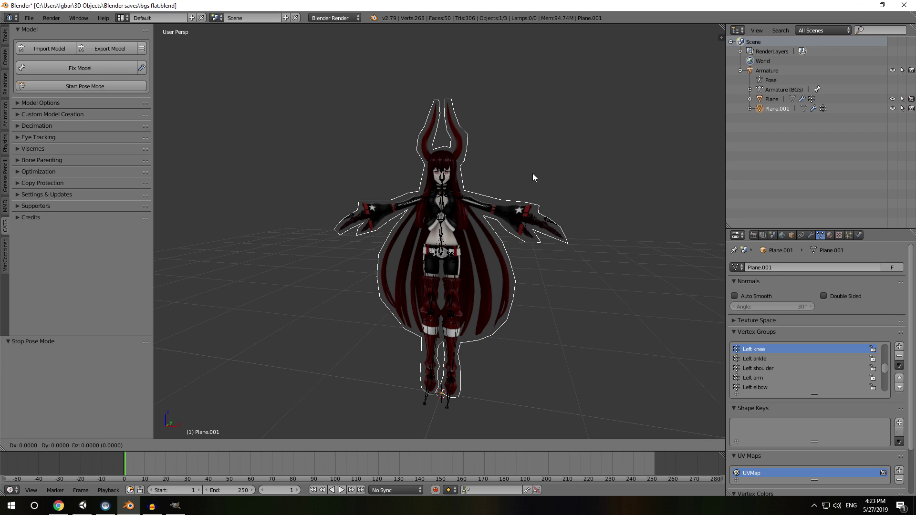
{"action": "right_click", "coordinate": [532, 173]}
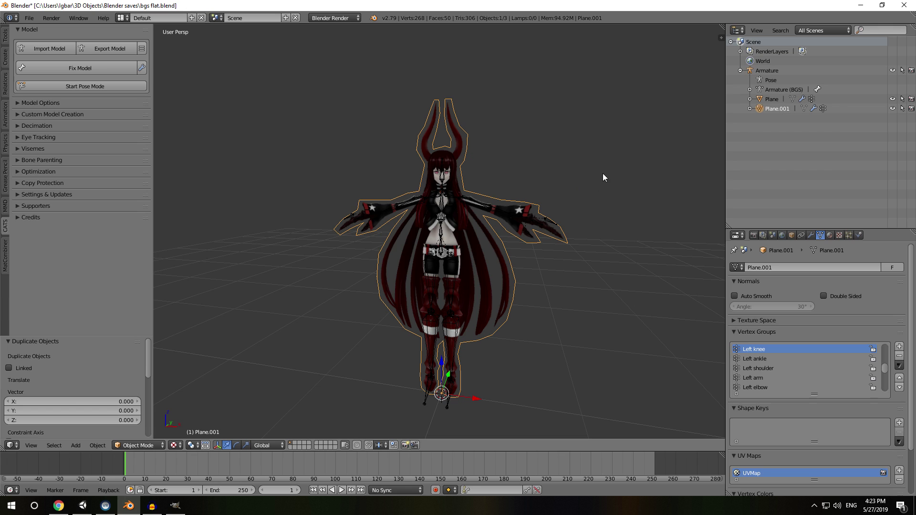
Try moving the duplicate plane away from the original along the Y axis and undo the move.
{"action": "middle_click_drag", "start_coordinate": [603, 176], "coordinate": [523, 202]}
{"action": "key", "text": "z"}
{"action": "key", "text": "g"}
{"action": "key", "text": "y"}
{"action": "left_click_drag", "start_coordinate": [479, 360], "coordinate": [605, 383]}
{"action": "middle_click_drag", "start_coordinate": [401, 329], "coordinate": [509, 302]}
{"action": "key", "text": "ctrl+z"}
Flip the normals of all faces of Plane.001 in Edit Mode so the duplicate faces backwards.
{"action": "mouse_move", "coordinate": [558, 257]}
{"action": "middle_mouse_down"}
{"action": "mouse_move", "coordinate": [514, 268]}
{"action": "mouse_move", "coordinate": [526, 265]}
{"action": "mouse_move", "coordinate": [472, 262]}
{"action": "mouse_move", "coordinate": [405, 284]}
{"action": "middle_mouse_up"}
{"action": "key", "text": "z"}
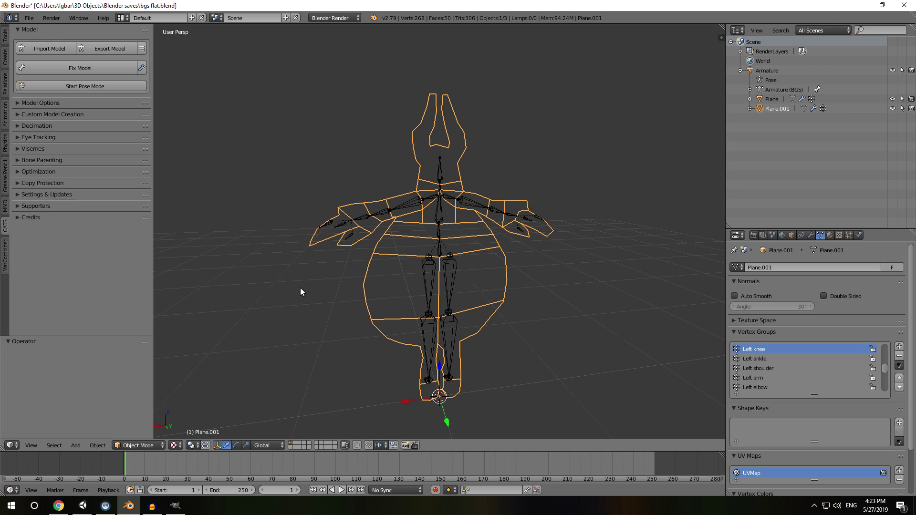
{"action": "key", "text": "Tab"}
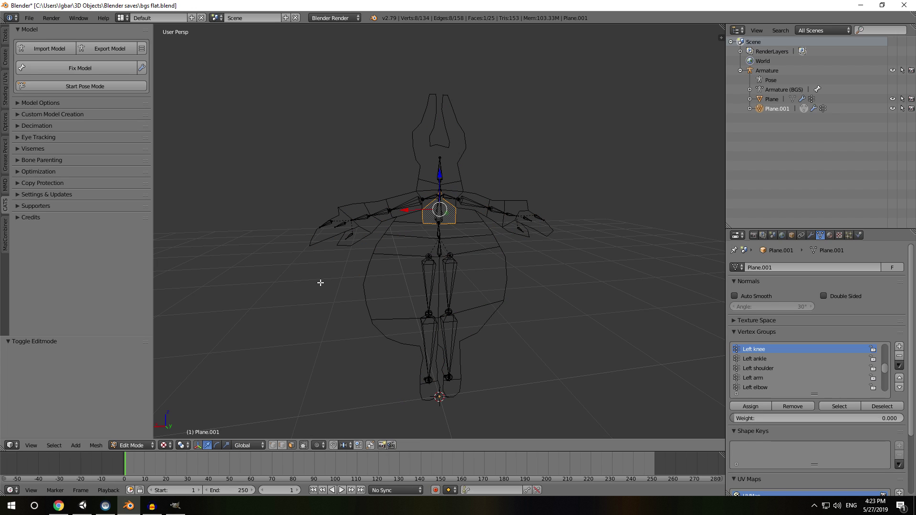
{"action": "key", "text": "a"}
{"action": "key", "text": "a"}
{"action": "key", "text": "w"}
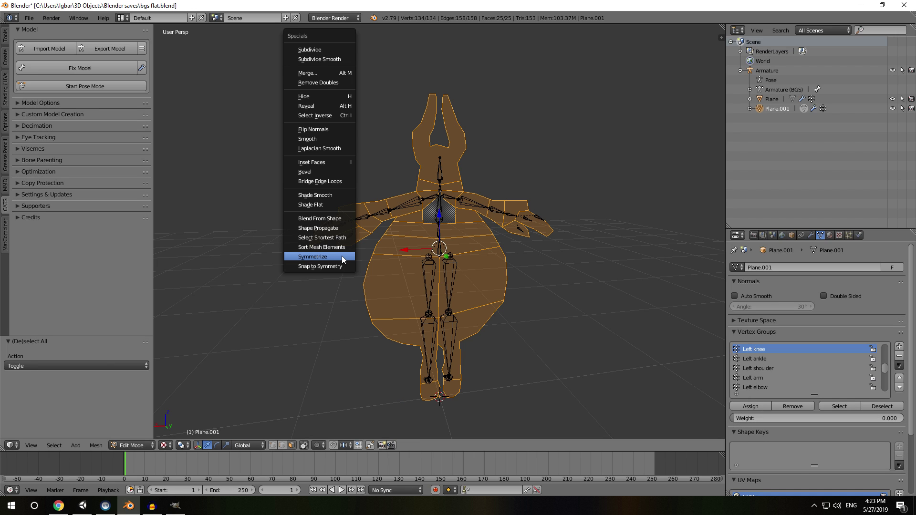
{"action": "left_click", "coordinate": [312, 129]}
{"action": "middle_click_drag", "start_coordinate": [331, 198], "coordinate": [481, 202]}
{"action": "middle_click_drag", "start_coordinate": [451, 154], "coordinate": [502, 158]}
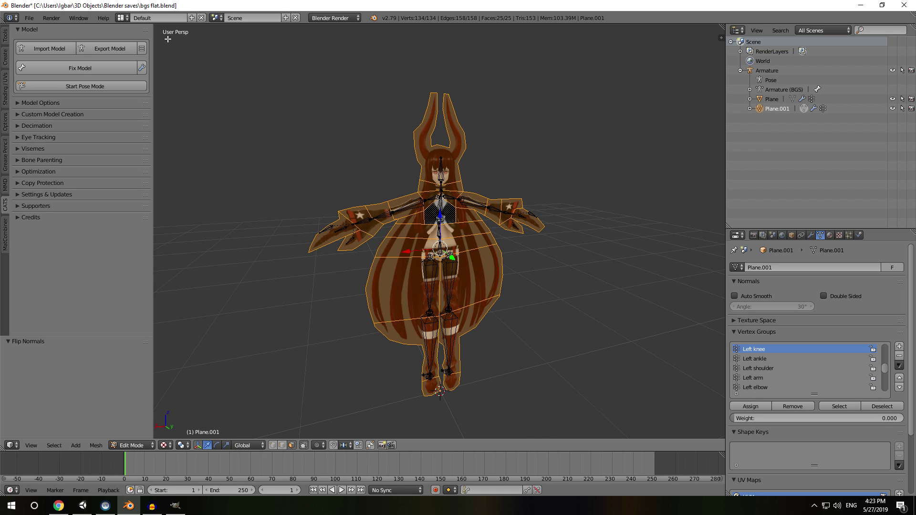
In the UV Editing layout, move all of Plane.001's UVs horizontally onto the character's back view in bgs.png, at X 1504.48.
{"action": "left_click", "coordinate": [123, 18]}
{"action": "left_click", "coordinate": [145, 96]}
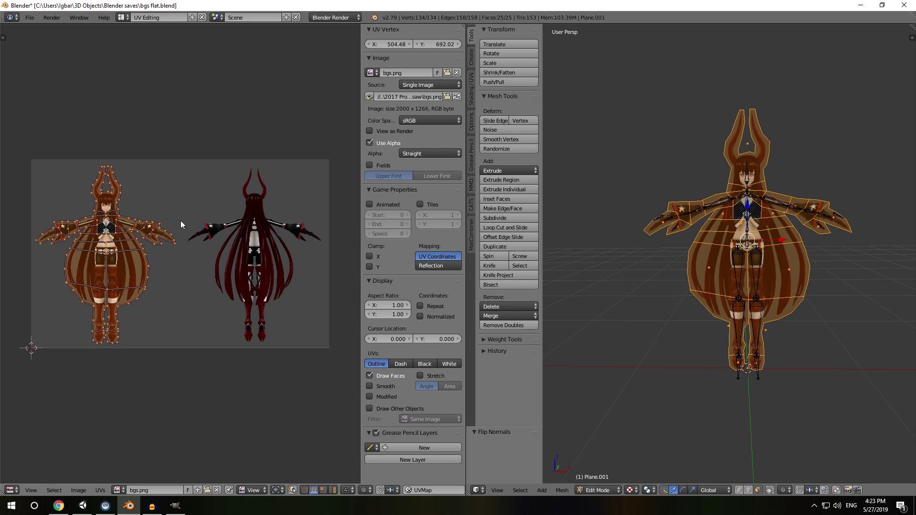
{"action": "key", "text": "g"}
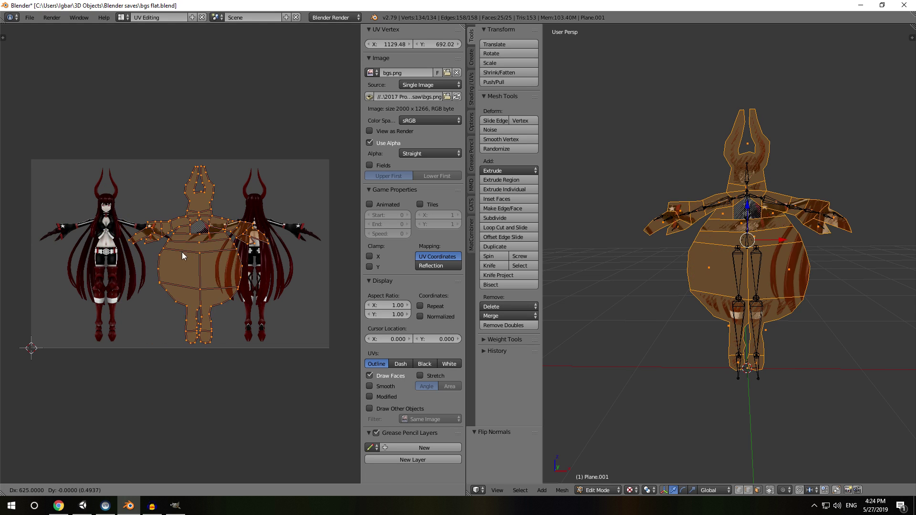
{"action": "left_click", "coordinate": [246, 257]}
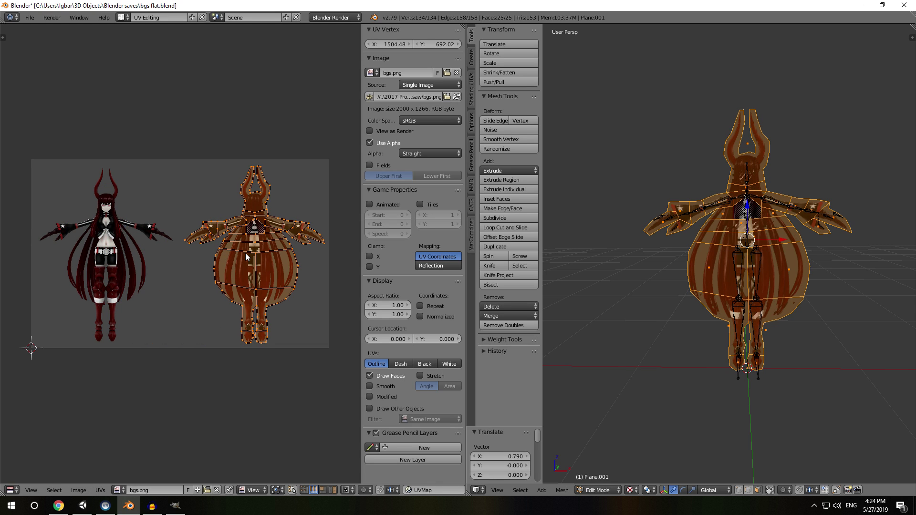
Join Plane.001 into the Plane object to combine the front and back sides in one mesh.
{"action": "scroll", "coordinate": [206, 260], "scroll_direction": "up", "scroll_amount": 2}
{"action": "middle_click_drag", "start_coordinate": [662, 217], "coordinate": [705, 235]}
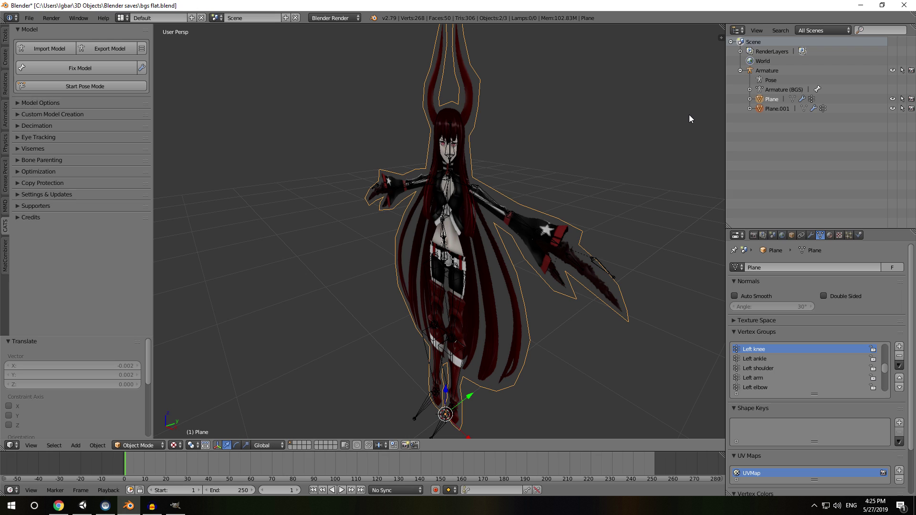
{"action": "key", "text": "ctrl+j"}
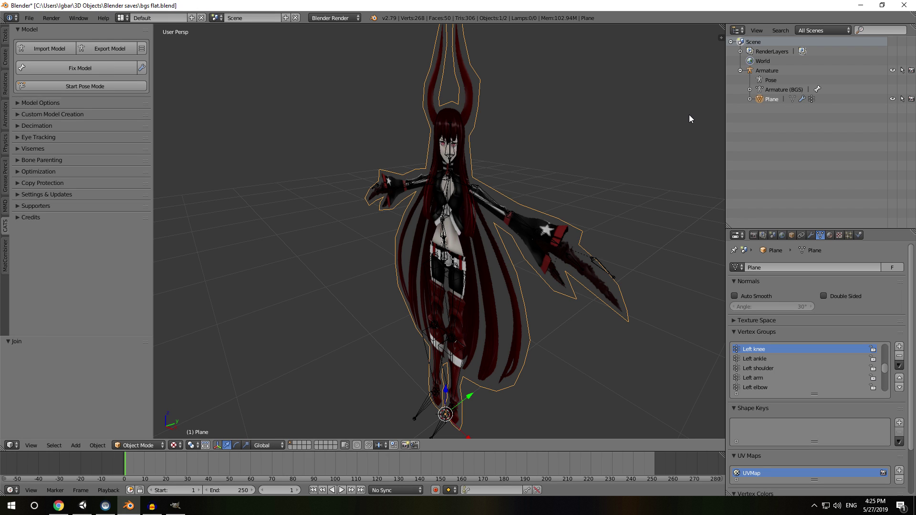
Rename the joined Plane object as Body and deselect everything.
{"action": "middle_click_drag", "start_coordinate": [536, 265], "coordinate": [548, 239]}
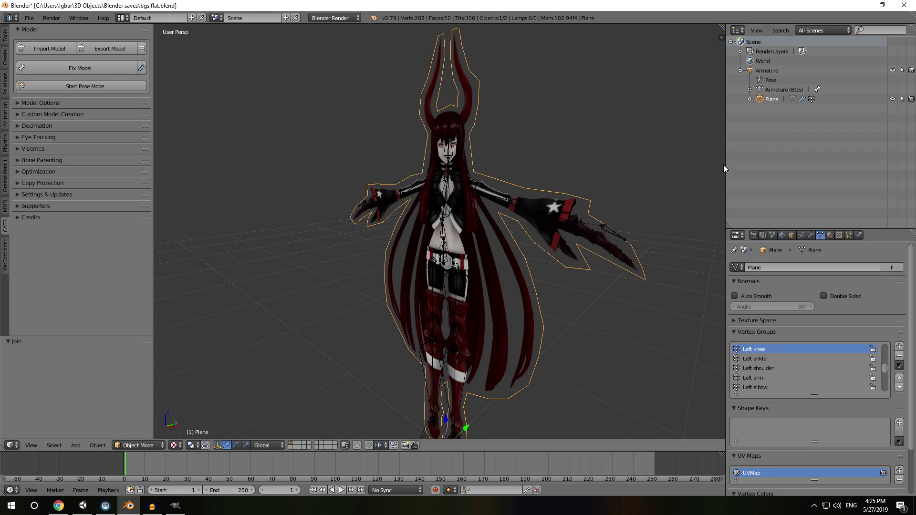
{"action": "double_click", "coordinate": [771, 99]}
{"action": "type", "text": "Body"}
{"action": "key", "text": "Return"}
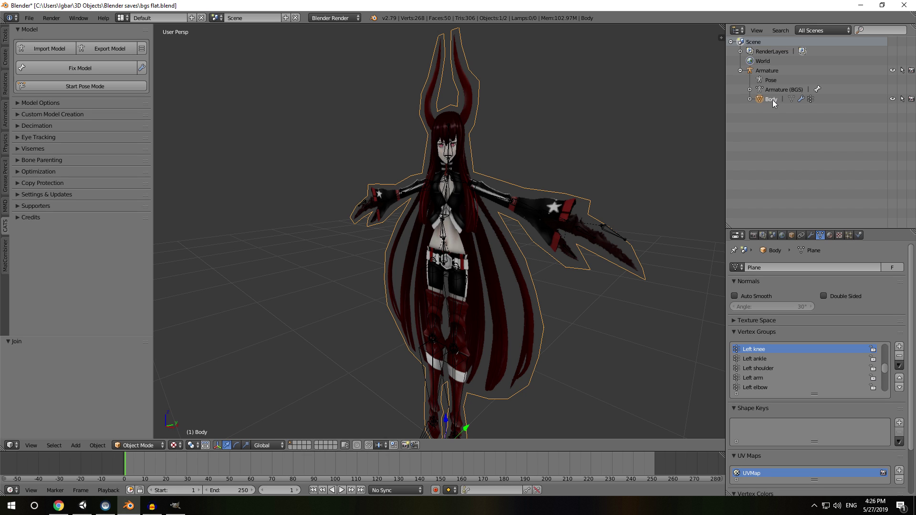
{"action": "middle_click_drag", "start_coordinate": [514, 155], "coordinate": [572, 157]}
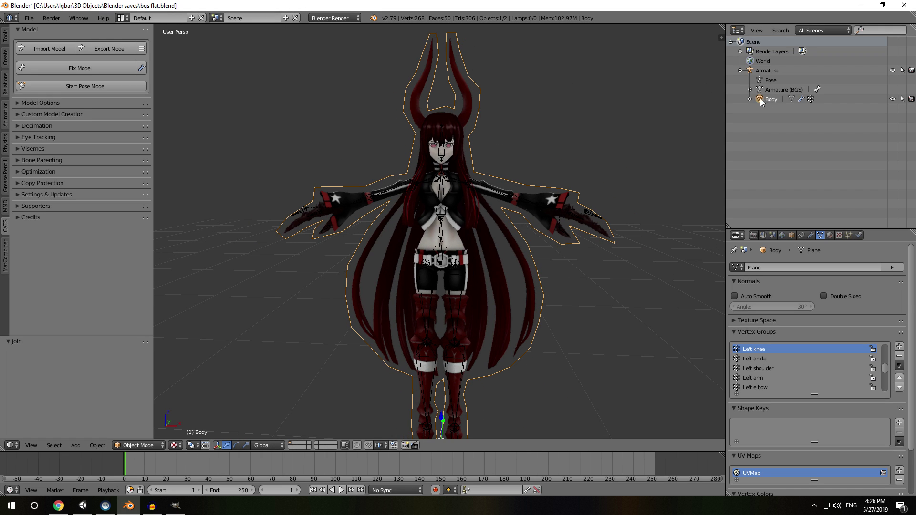
{"action": "key", "text": "a"}
{"action": "middle_click_drag", "start_coordinate": [548, 176], "coordinate": [550, 225]}
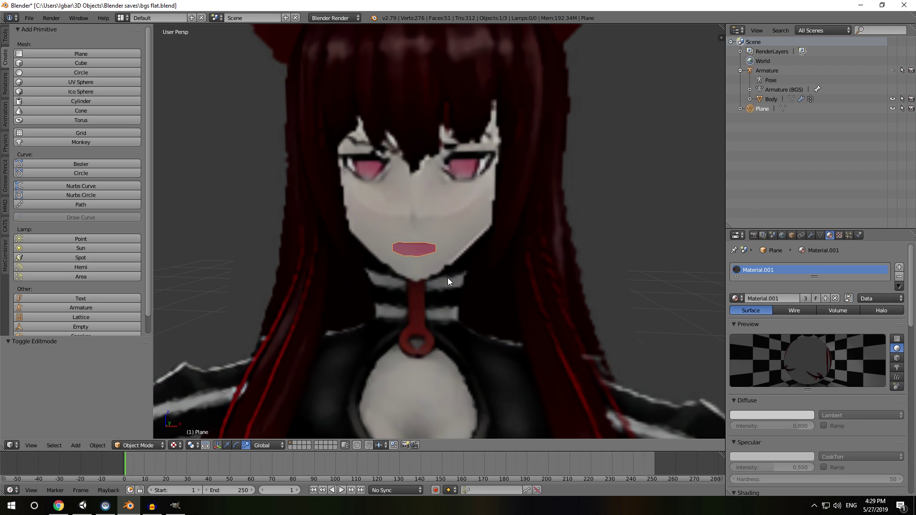
Join the mouth plane into the Body object and select only the mouth's geometry in Edit Mode.
{"action": "mouse_move", "coordinate": [454, 273]}
{"action": "middle_mouse_down"}
{"action": "mouse_move", "coordinate": [501, 279]}
{"action": "mouse_move", "coordinate": [450, 273]}
{"action": "mouse_move", "coordinate": [465, 274]}
{"action": "middle_mouse_up"}
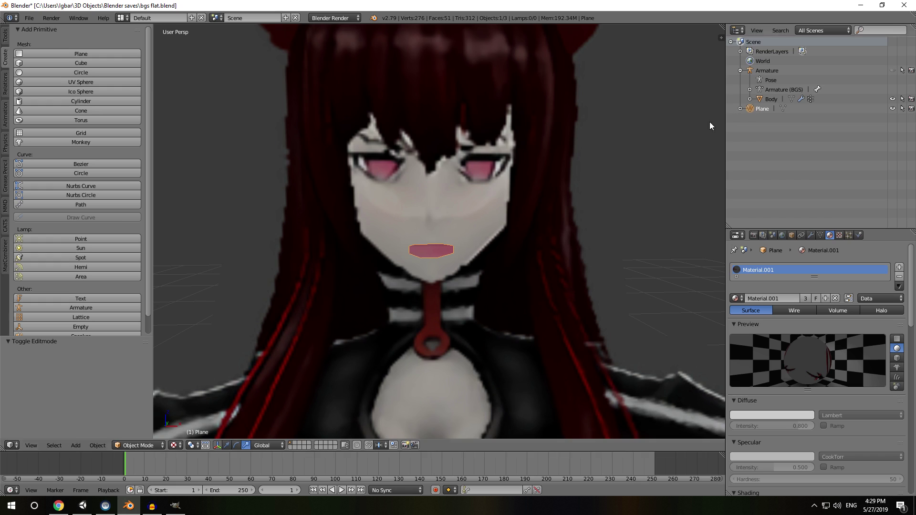
{"action": "left_click", "coordinate": [760, 98]}
{"action": "key", "text": "ctrl+j"}
{"action": "key", "text": "Tab"}
{"action": "key", "text": "a"}
{"action": "right_click", "coordinate": [436, 253]}
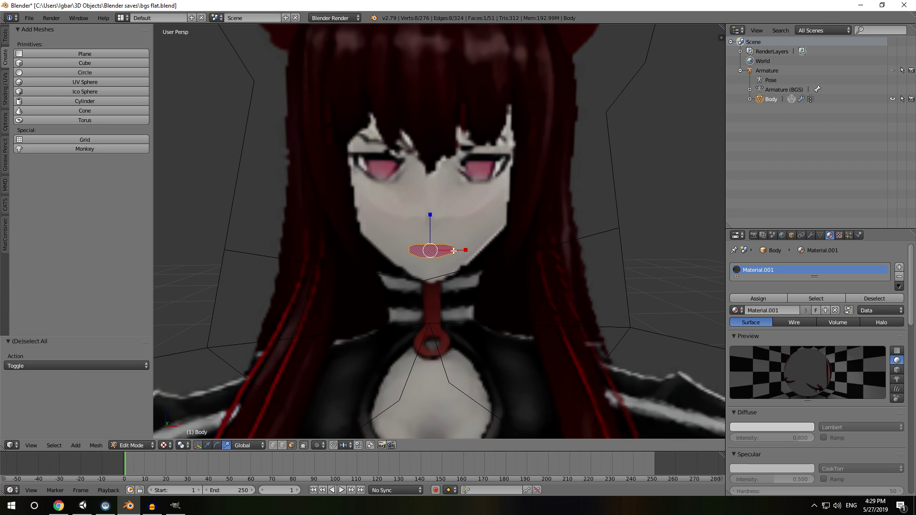
{"action": "scroll", "coordinate": [453, 251], "scroll_direction": "up", "scroll_amount": 5}
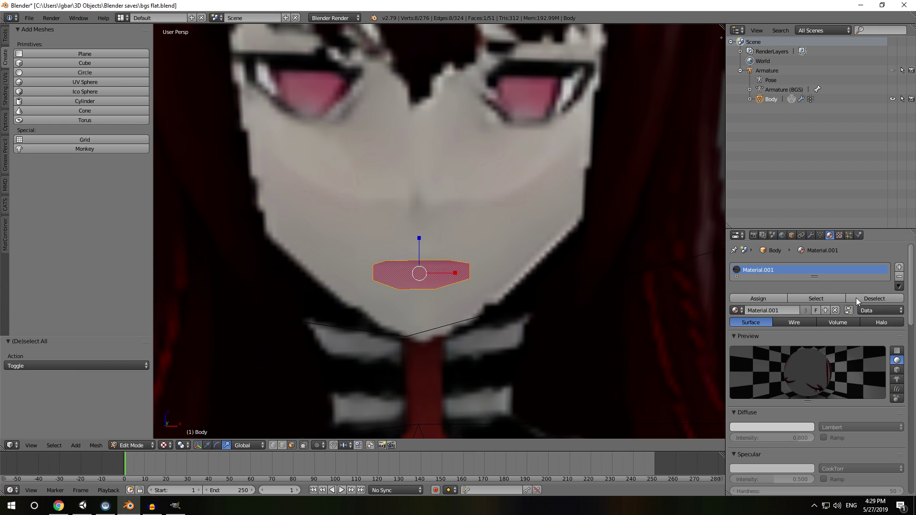
Return to Object Mode and add a Basis shape key to the Body mesh.
{"action": "key", "text": "Tab"}
{"action": "left_click", "coordinate": [819, 235]}
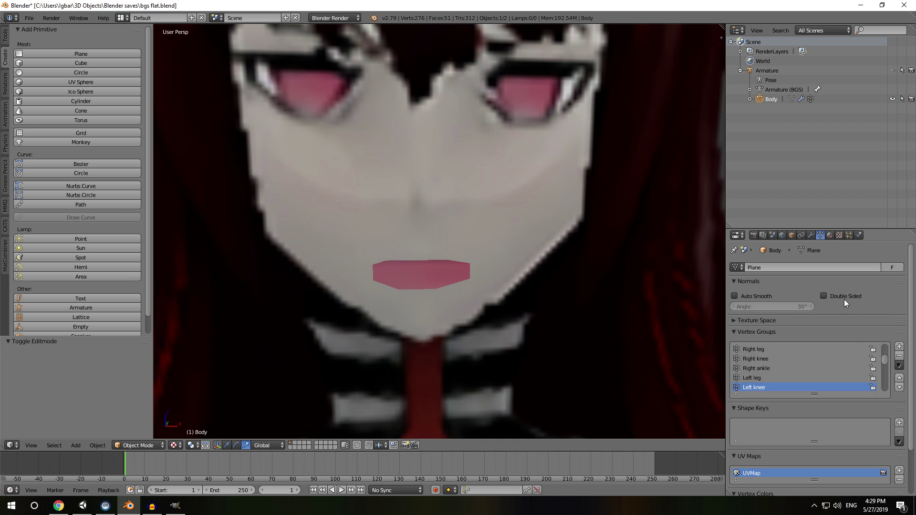
{"action": "left_click", "coordinate": [900, 422]}
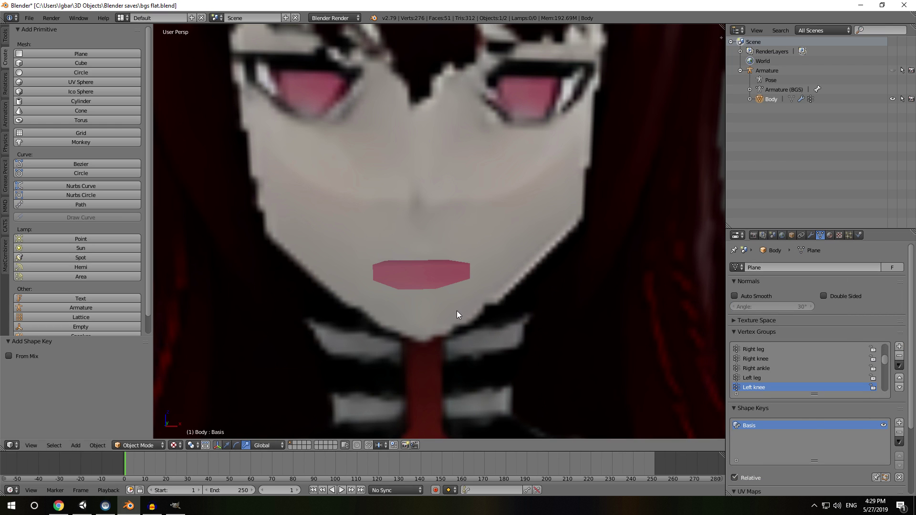
{"action": "scroll", "coordinate": [445, 285], "scroll_direction": "down", "scroll_amount": 5}
{"action": "middle_click_drag", "start_coordinate": [503, 290], "coordinate": [525, 267]}
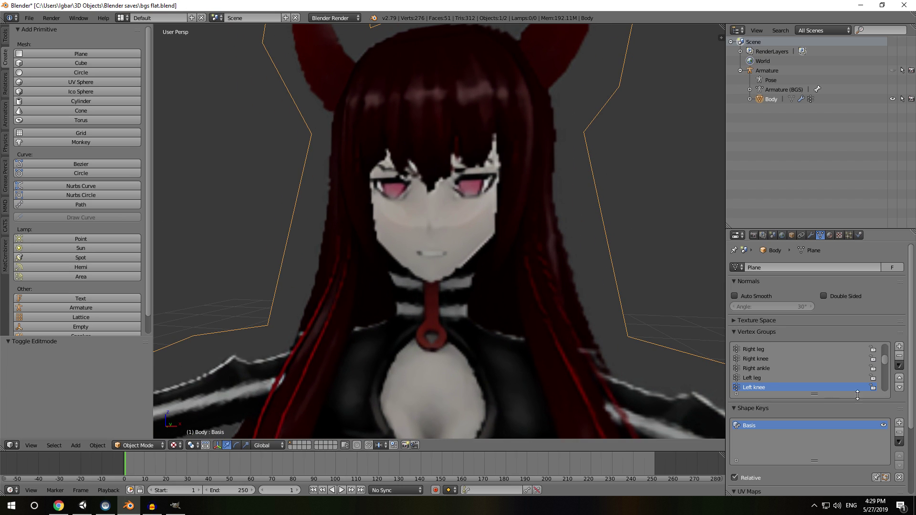
Add a second shape key to Body and name it Ah.
{"action": "left_click", "coordinate": [899, 422]}
{"action": "type", "text": "Ah"}
{"action": "key", "text": "Return"}
For the Ah shape key, scale the mouth up by 5.695 in Edit Mode and move it forward out of the face along Y.
{"action": "key", "text": "Tab"}
{"action": "scroll", "coordinate": [467, 248], "scroll_direction": "up", "scroll_amount": 3}
{"action": "scroll", "coordinate": [453, 269], "scroll_direction": "up", "scroll_amount": 1}
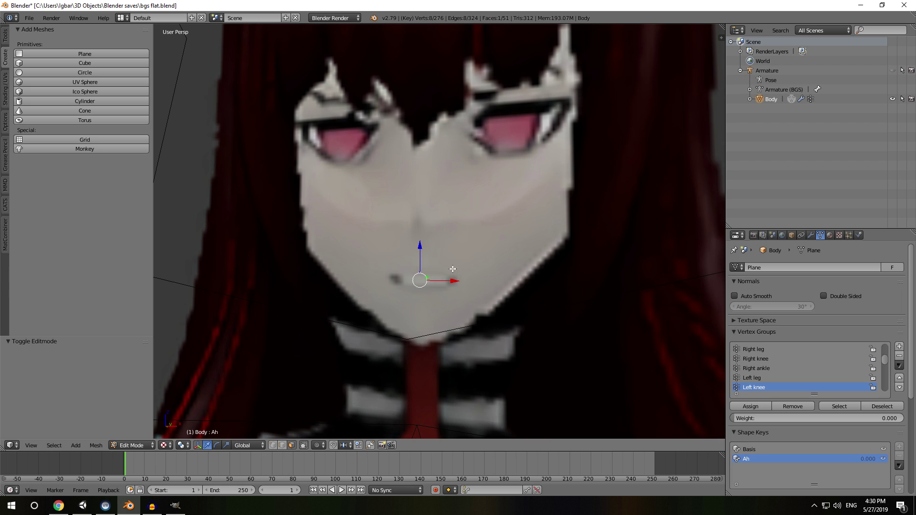
{"action": "key", "text": "s"}
{"action": "left_click", "coordinate": [496, 238]}
{"action": "middle_click_drag", "start_coordinate": [506, 221], "coordinate": [425, 268]}
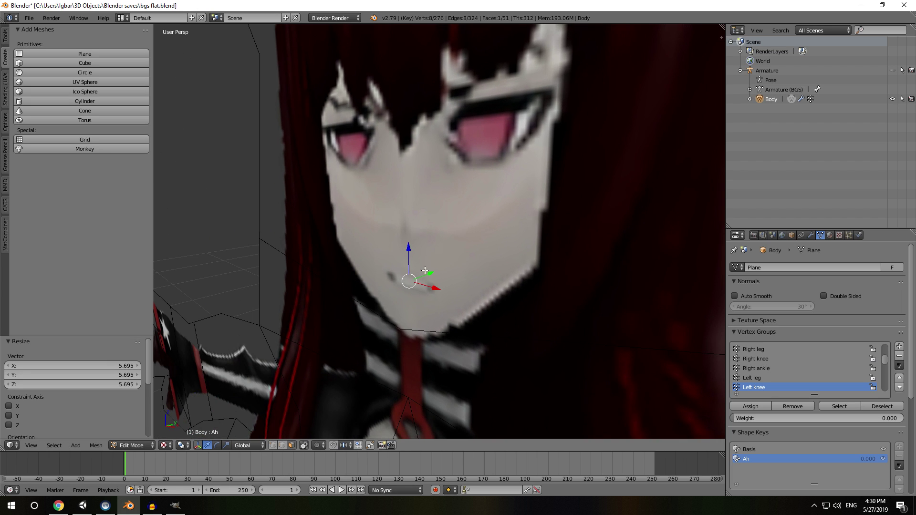
{"action": "left_click_drag", "start_coordinate": [433, 273], "coordinate": [427, 277]}
{"action": "middle_click_drag", "start_coordinate": [427, 277], "coordinate": [403, 267]}
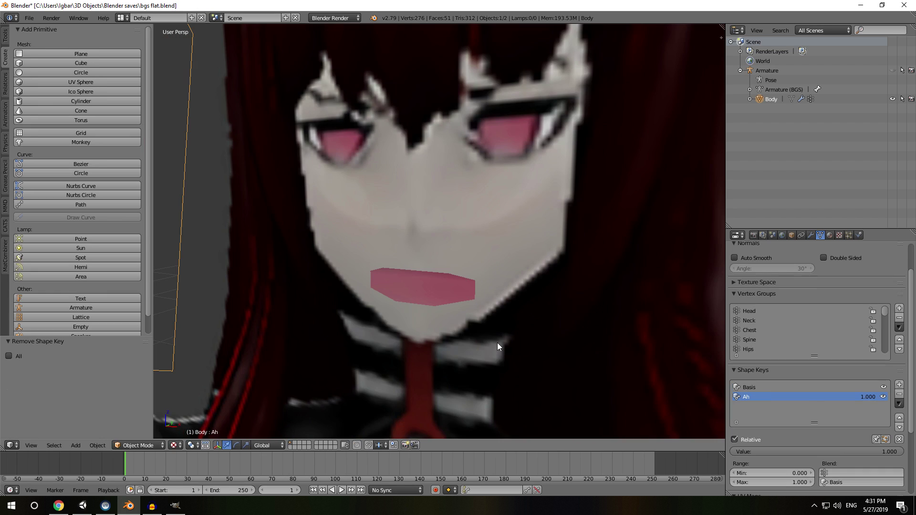
Create two new shape keys from the current Ah mix and name them Oh and Ch.
{"action": "left_click", "coordinate": [899, 404]}
{"action": "left_click", "coordinate": [853, 353]}
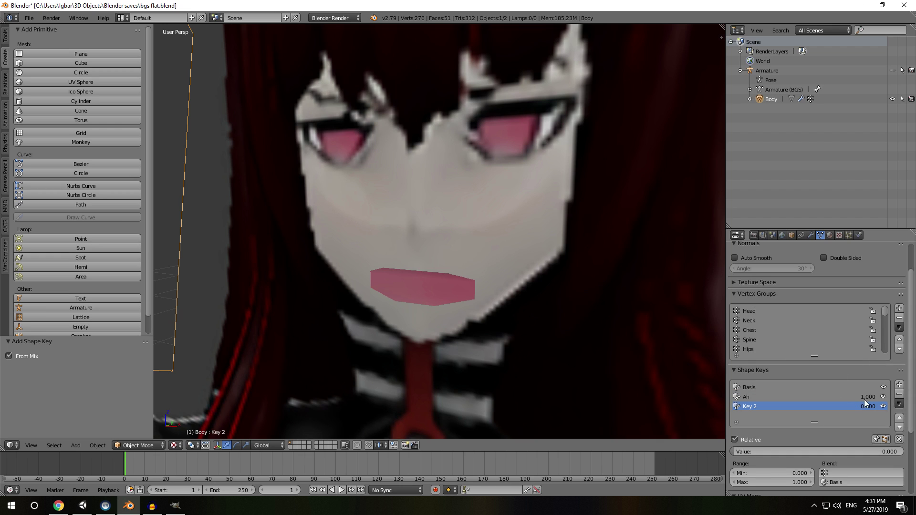
{"action": "left_click", "coordinate": [900, 404]}
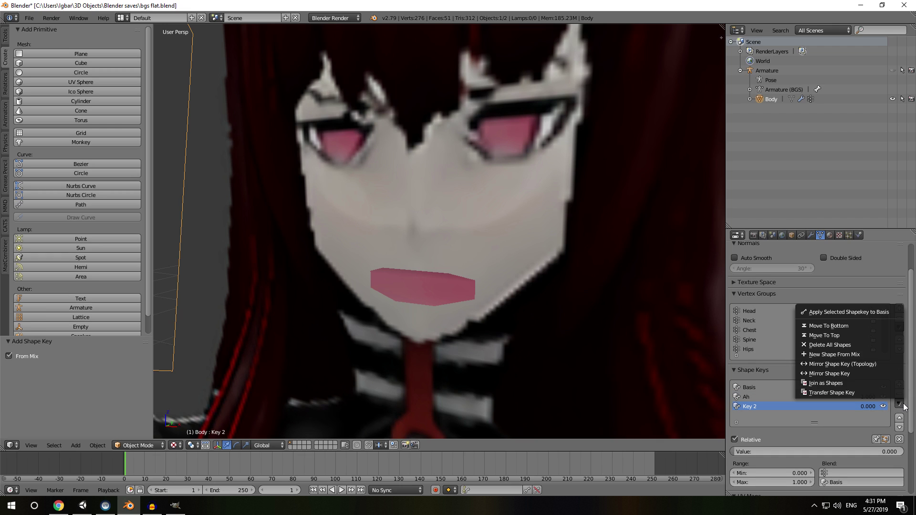
{"action": "left_click", "coordinate": [842, 356]}
{"action": "double_click", "coordinate": [768, 406]}
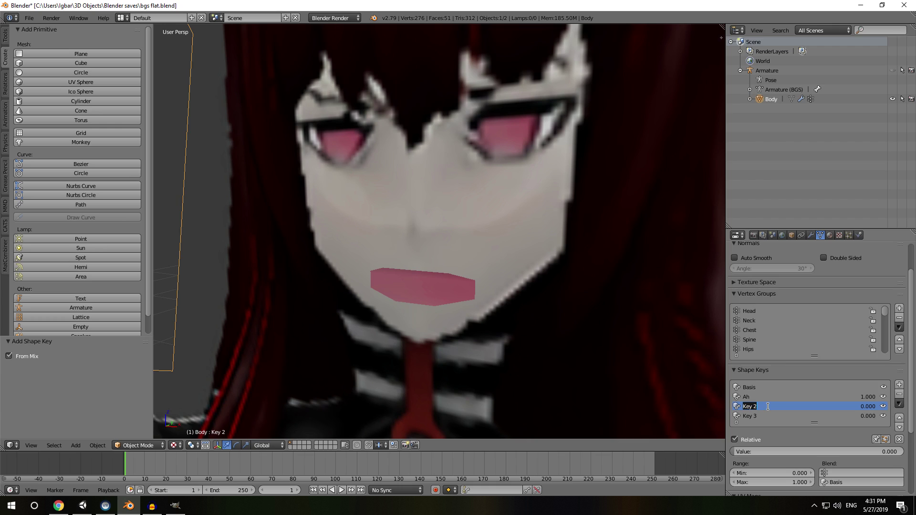
{"action": "type", "text": "Oh"}
{"action": "key", "text": "Return"}
{"action": "double_click", "coordinate": [761, 416]}
{"action": "type", "text": "Ch"}
Set the Ah shape key's value to 0.000 and select Oh at a value of 1.000.
{"action": "left_click", "coordinate": [770, 397]}
{"action": "mouse_move", "coordinate": [886, 453]}
{"action": "left_mouse_down"}
{"action": "mouse_move", "coordinate": [735, 452]}
{"action": "mouse_move", "coordinate": [901, 451]}
{"action": "left_mouse_up"}
{"action": "left_click", "coordinate": [776, 406]}
For the Oh shape key, narrow the mouth along X to about 0.196 in Edit Mode and reduce its height along Z.
{"action": "key", "text": "Tab"}
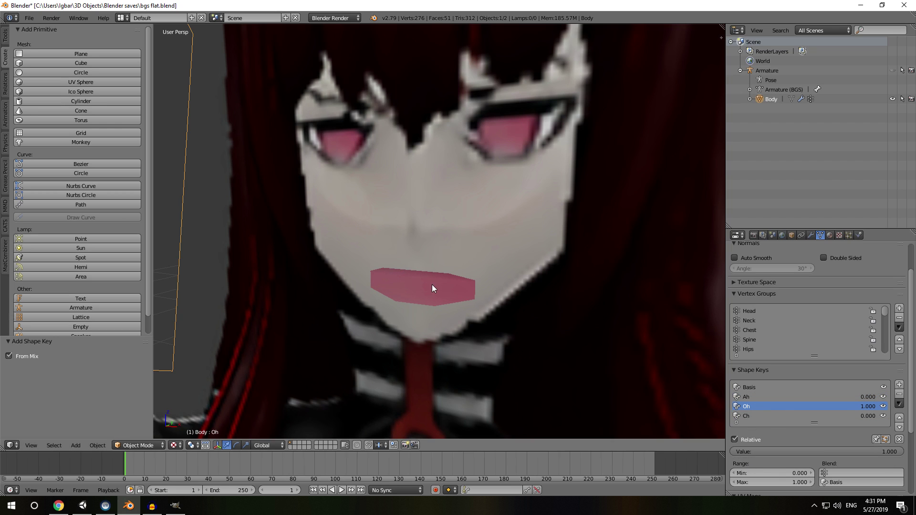
{"action": "middle_click_drag", "start_coordinate": [444, 289], "coordinate": [453, 285]}
{"action": "left_click", "coordinate": [226, 445]}
{"action": "left_click_drag", "start_coordinate": [465, 286], "coordinate": [435, 290]}
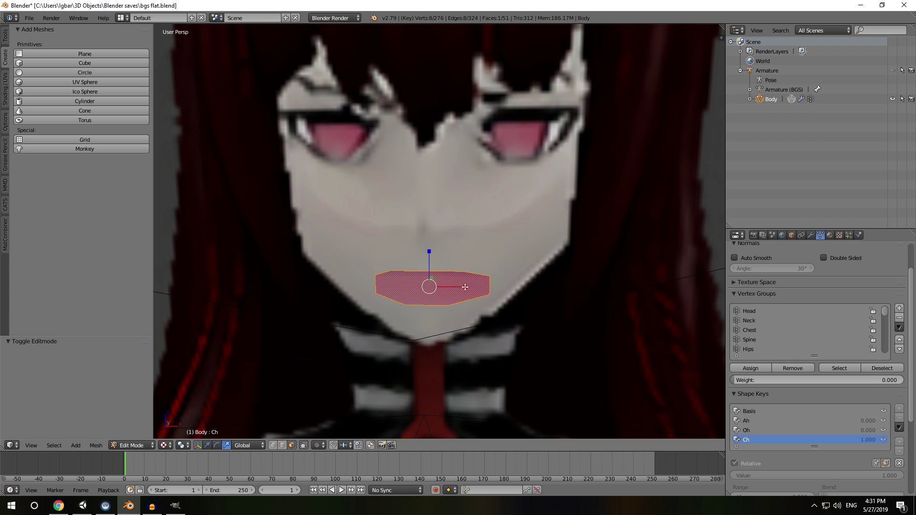
{"action": "left_click_drag", "start_coordinate": [465, 287], "coordinate": [471, 286]}
{"action": "left_click_drag", "start_coordinate": [429, 251], "coordinate": [434, 279]}
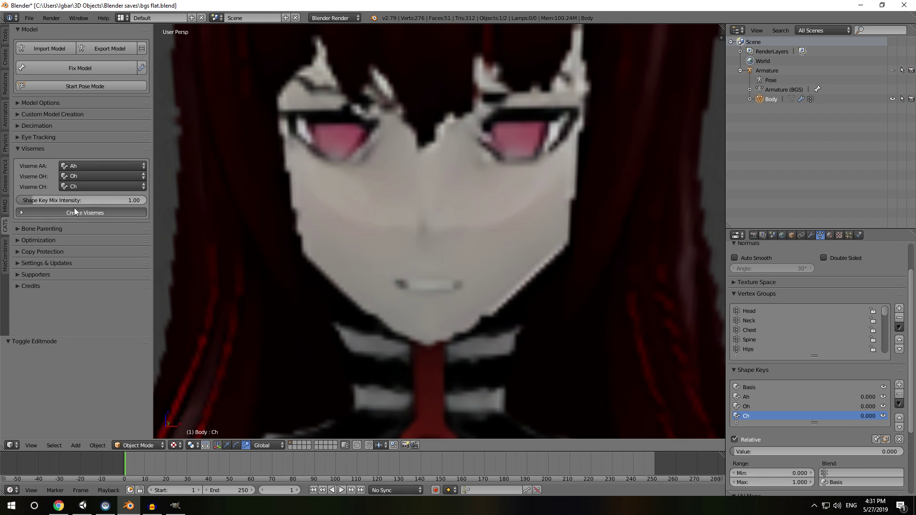
Create the visemes from the Ah, Oh and Ch shape keys at mix intensity 1.00 and review the generated shape keys.
{"action": "left_click", "coordinate": [74, 212]}
{"action": "scroll", "coordinate": [791, 400], "scroll_direction": "down", "scroll_amount": 3}
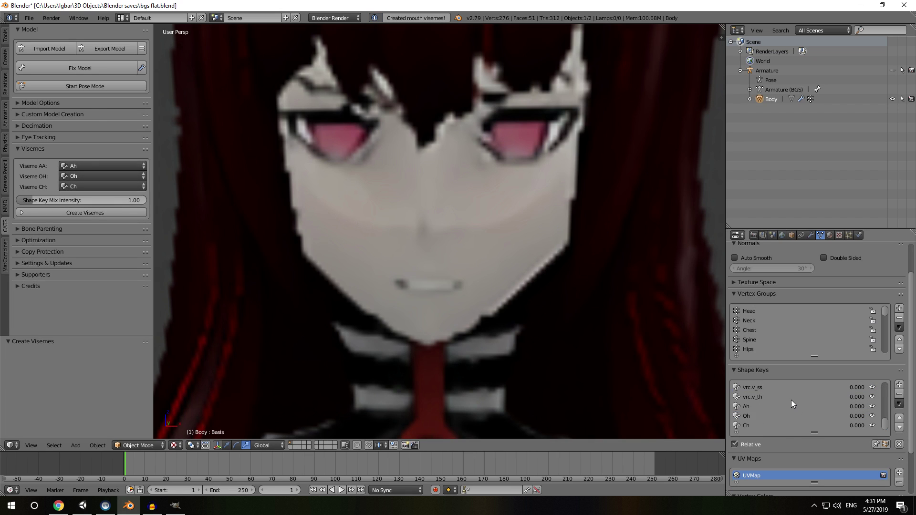
{"action": "scroll", "coordinate": [791, 405], "scroll_direction": "up", "scroll_amount": 2}
{"action": "scroll", "coordinate": [792, 404], "scroll_direction": "down", "scroll_amount": 3}
{"action": "scroll", "coordinate": [791, 404], "scroll_direction": "up", "scroll_amount": 3}
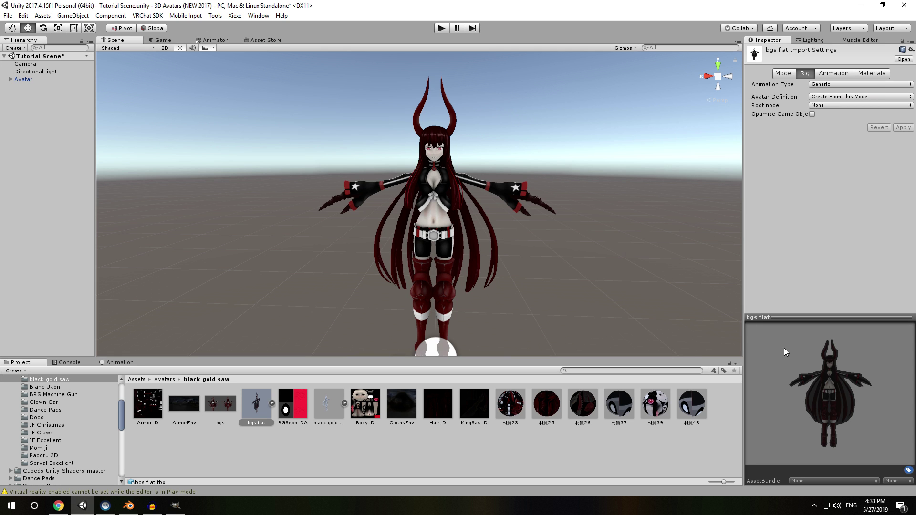
Set the bgs flat model's rig animation type to Humanoid, apply it and open the avatar configuration.
{"action": "left_click_drag", "start_coordinate": [743, 311], "coordinate": [717, 313]}
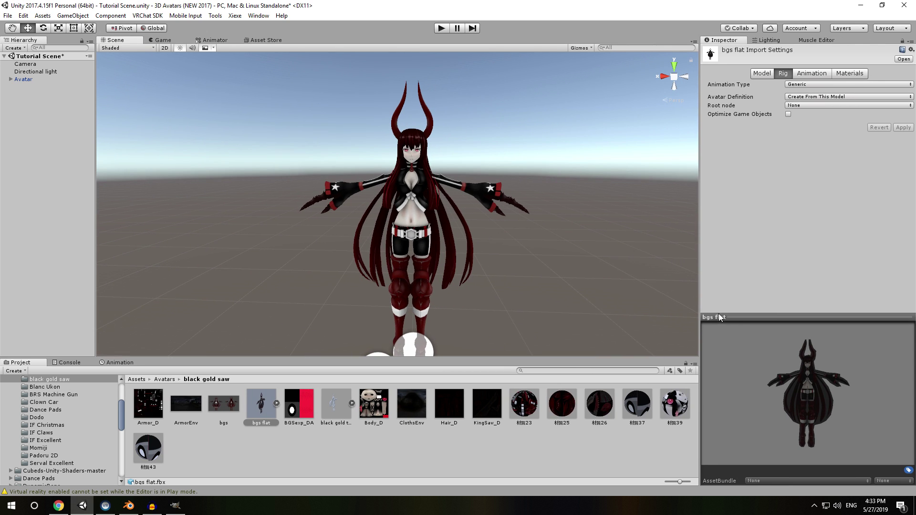
{"action": "left_click", "coordinate": [796, 83]}
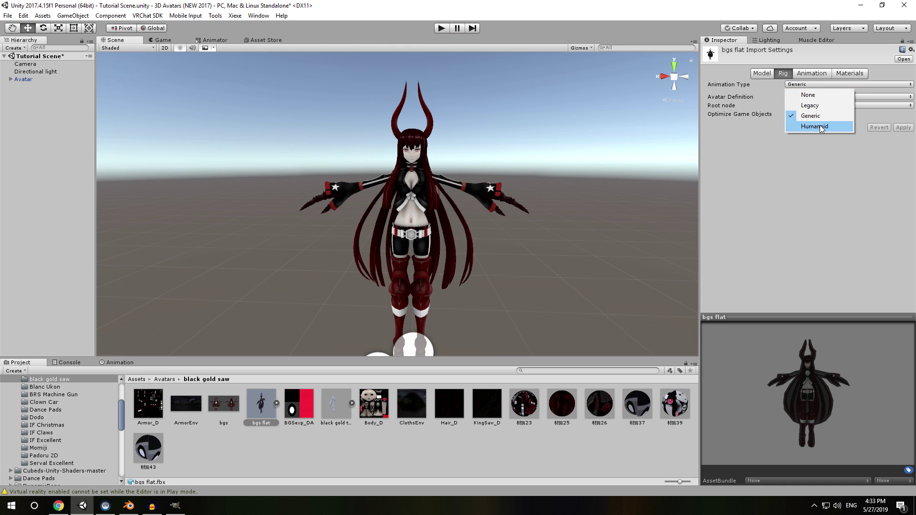
{"action": "left_click", "coordinate": [808, 126]}
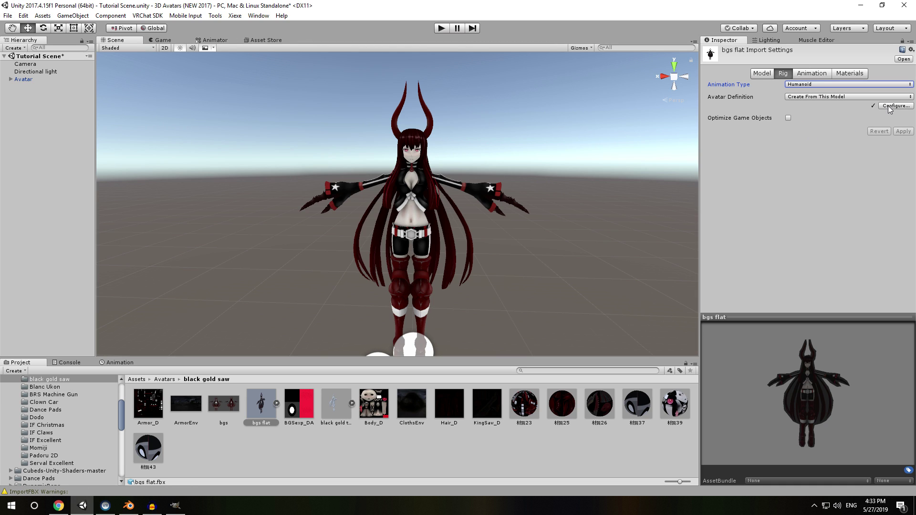
{"action": "left_click", "coordinate": [472, 272]}
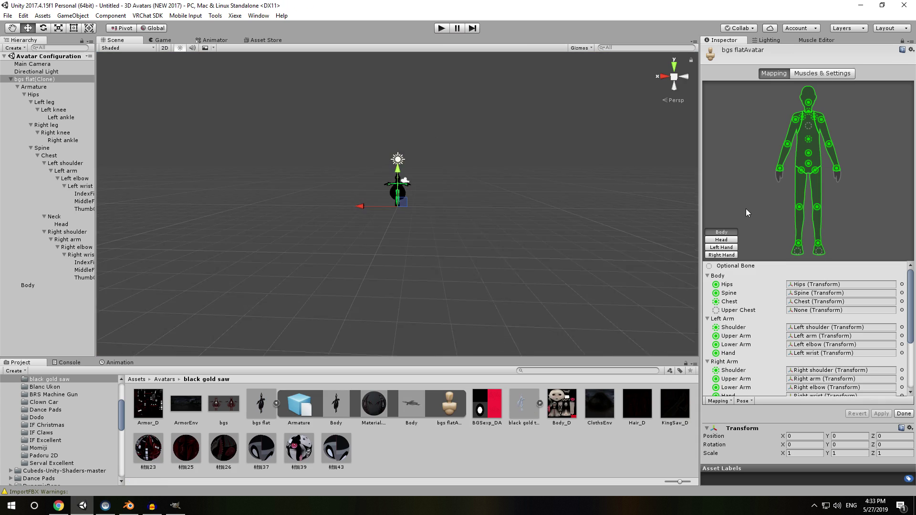
Check the body and head bone mappings and assign Thumb0_L to the left hand's Thumb Proximal.
{"action": "scroll", "coordinate": [820, 312], "scroll_direction": "down", "scroll_amount": 4}
{"action": "scroll", "coordinate": [822, 326], "scroll_direction": "up", "scroll_amount": 4}
{"action": "left_click", "coordinate": [718, 239]}
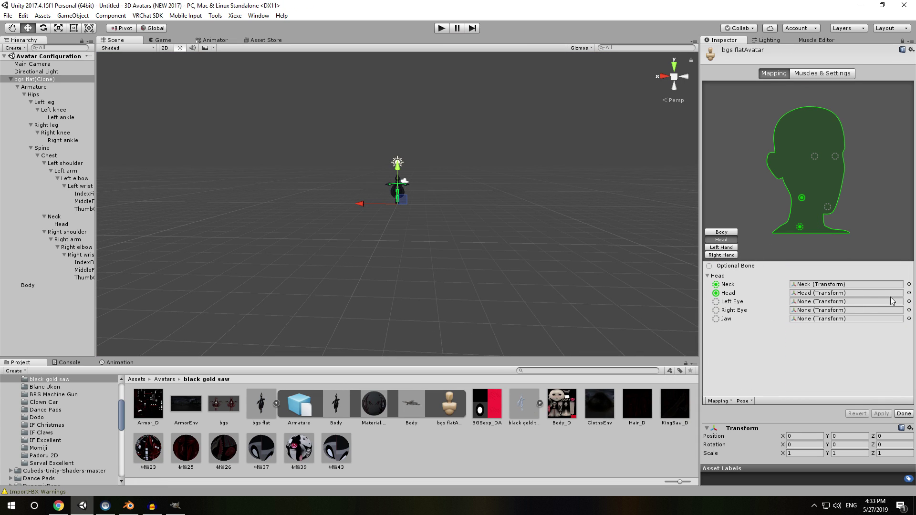
{"action": "left_click", "coordinate": [725, 247]}
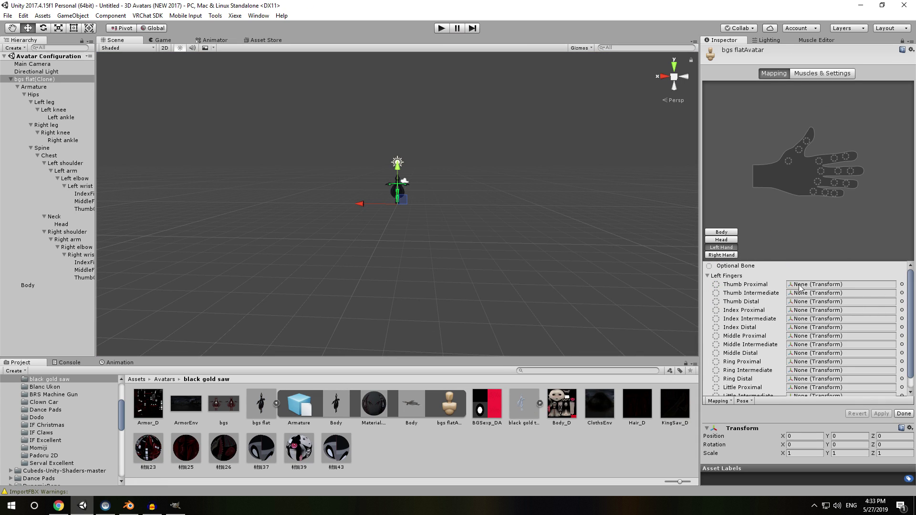
{"action": "left_click", "coordinate": [903, 284]}
{"action": "type", "text": "th"}
{"action": "key", "text": "Down"}
{"action": "key", "text": "Return"}
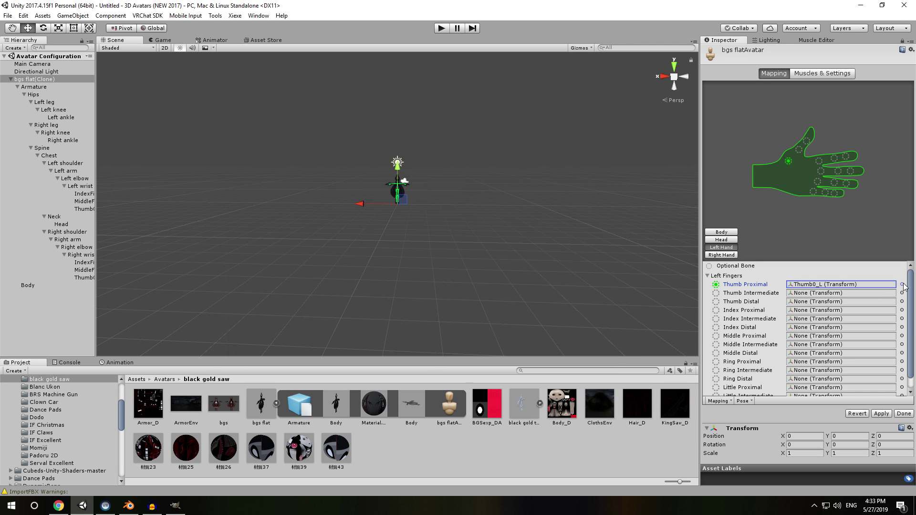
Assign IndexFinger1_L to the left hand's Index Proximal and MiddleFinger1_L to its Middle Proximal.
{"action": "left_click", "coordinate": [902, 310]}
{"action": "type", "text": "index"}
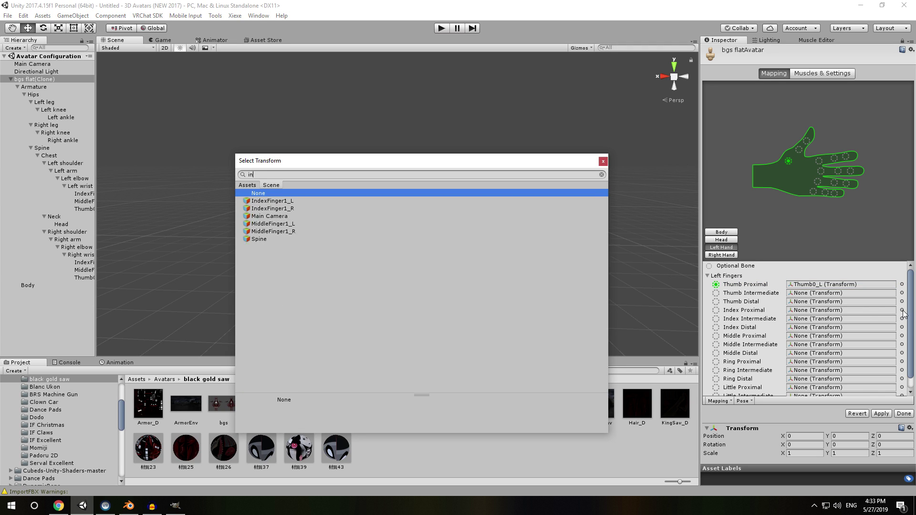
{"action": "key", "text": "Return"}
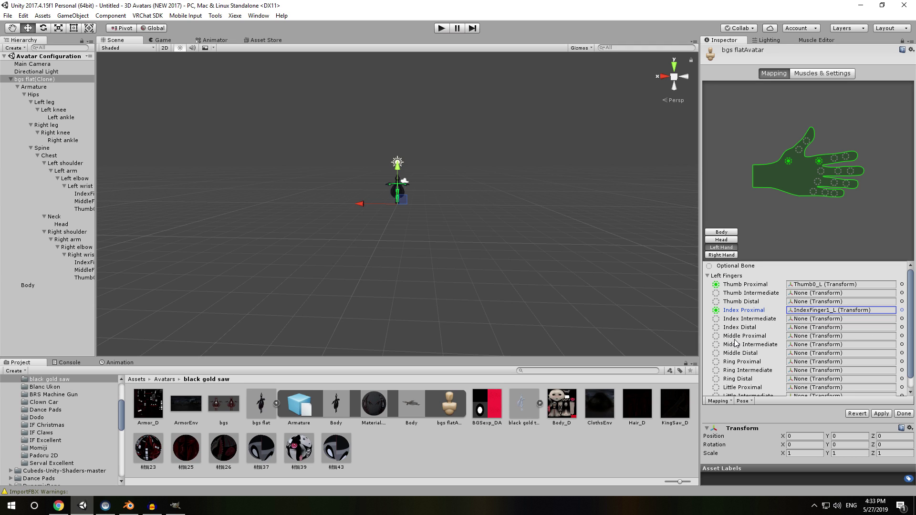
{"action": "left_click", "coordinate": [901, 336]}
{"action": "type", "text": "m"}
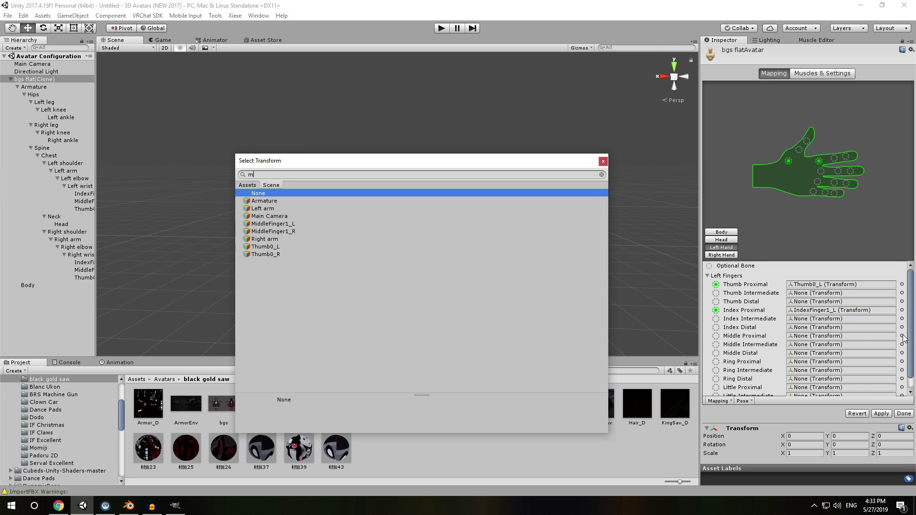
{"action": "type", "text": "iddle"}
{"action": "key", "text": "Down"}
{"action": "key", "text": "Return"}
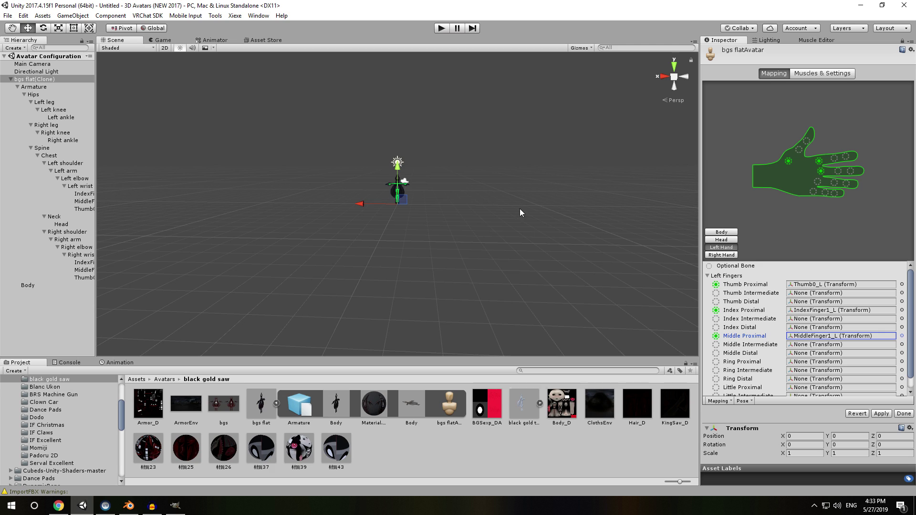
Assign Thumb0_R, IndexFinger1_R and MiddleFinger1_R to the right hand's Thumb, Index and Middle Proximal bones.
{"action": "left_click", "coordinate": [721, 256]}
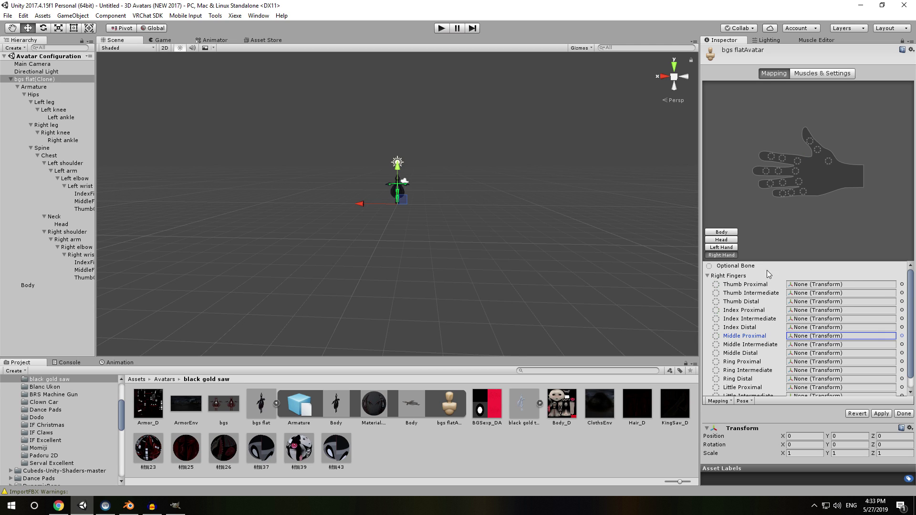
{"action": "left_click", "coordinate": [901, 284]}
{"action": "type", "text": "th"}
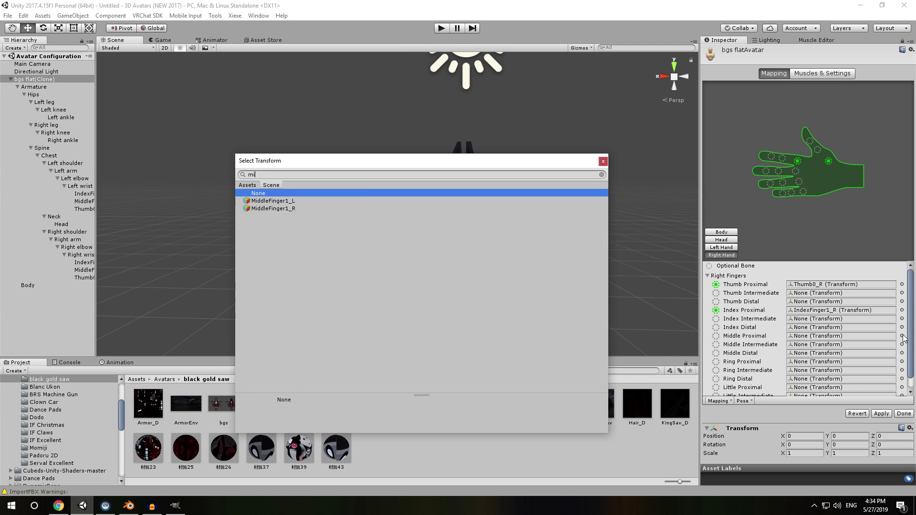
{"action": "type", "text": "dd"}
{"action": "key", "text": "Down"}
{"action": "key", "text": "Down"}
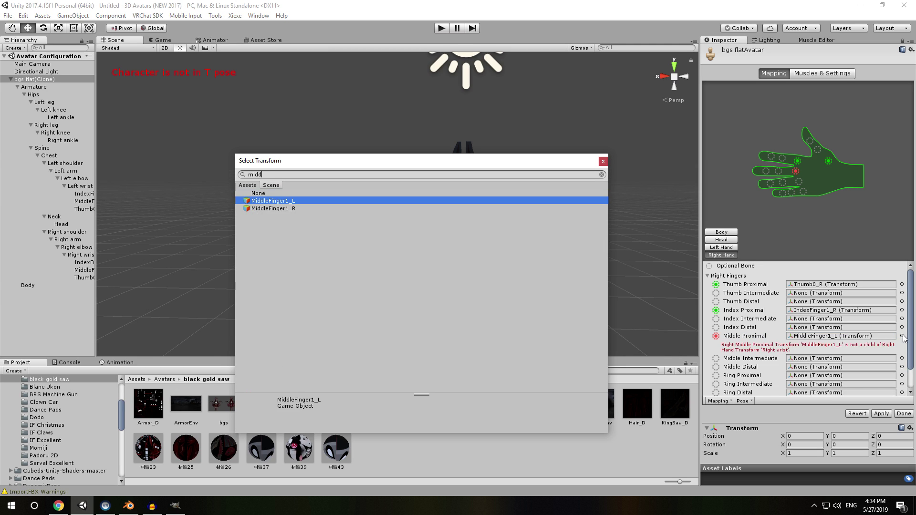
{"action": "key", "text": "Return"}
Inspect the arm bones in the avatar configuration and rotate the Right wrist bone toward a T pose.
{"action": "key", "text": "w"}
{"action": "mouse_move", "coordinate": [474, 212]}
{"action": "right_mouse_down"}
{"action": "mouse_move", "coordinate": [458, 214]}
{"action": "mouse_move", "coordinate": [480, 215]}
{"action": "right_mouse_up"}
{"action": "key", "text": "d"}
{"action": "key", "text": "a"}
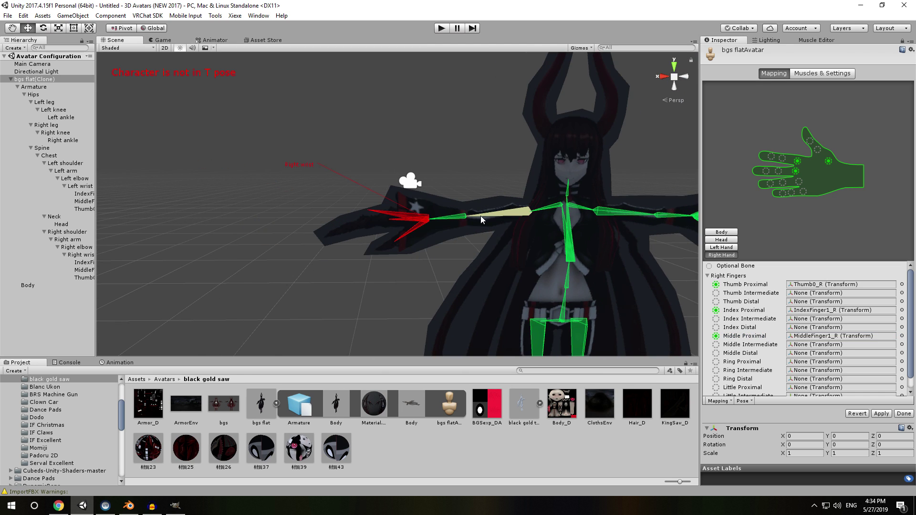
{"action": "middle_click_drag", "start_coordinate": [480, 215], "coordinate": [467, 215]}
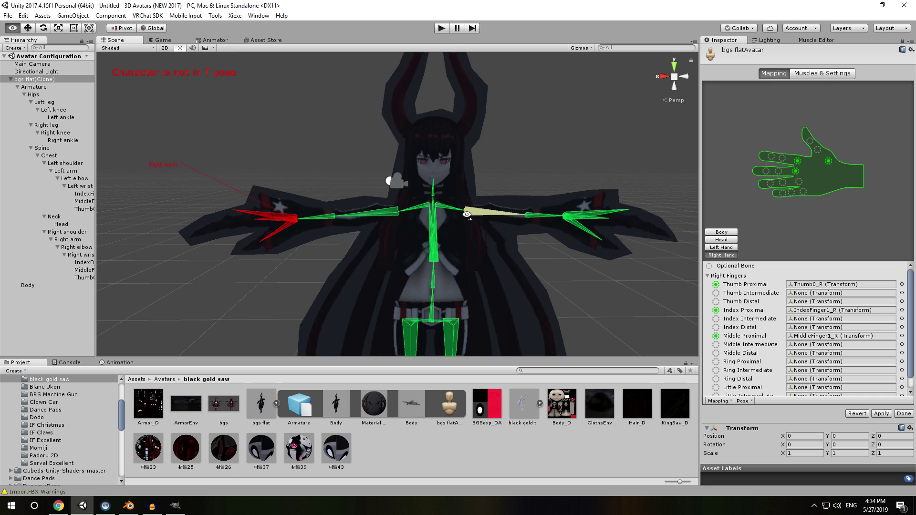
{"action": "scroll", "coordinate": [466, 215], "scroll_direction": "down", "scroll_amount": 3}
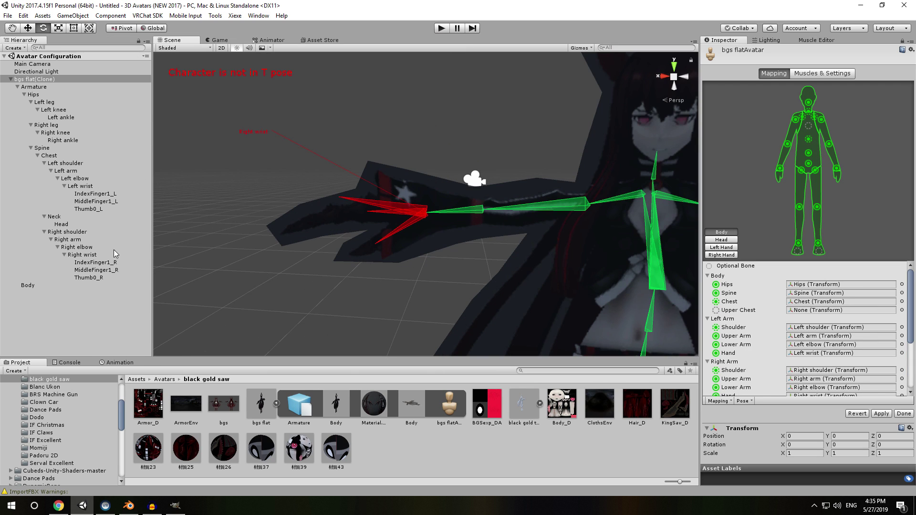
{"action": "left_click", "coordinate": [86, 256]}
{"action": "left_click_drag", "start_coordinate": [444, 182], "coordinate": [439, 179]}
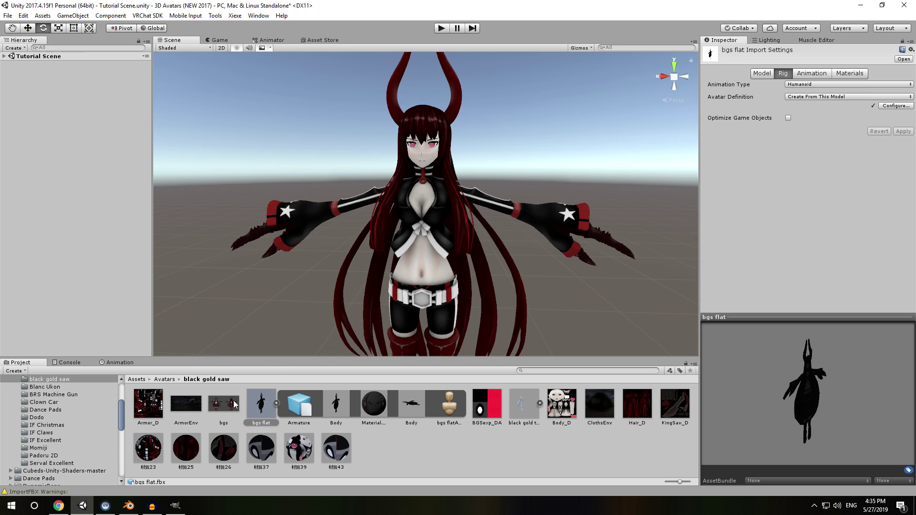
Add the bgs flat model to the Tutorial Scene hierarchy.
{"action": "left_click", "coordinate": [276, 403]}
{"action": "left_click_drag", "start_coordinate": [261, 403], "coordinate": [52, 146]}
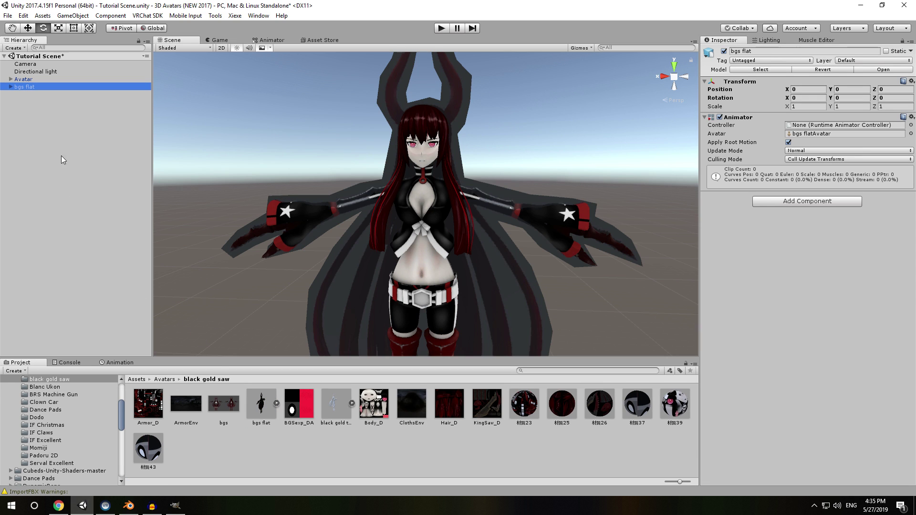
{"action": "scroll", "coordinate": [374, 177], "scroll_direction": "down", "scroll_amount": 5}
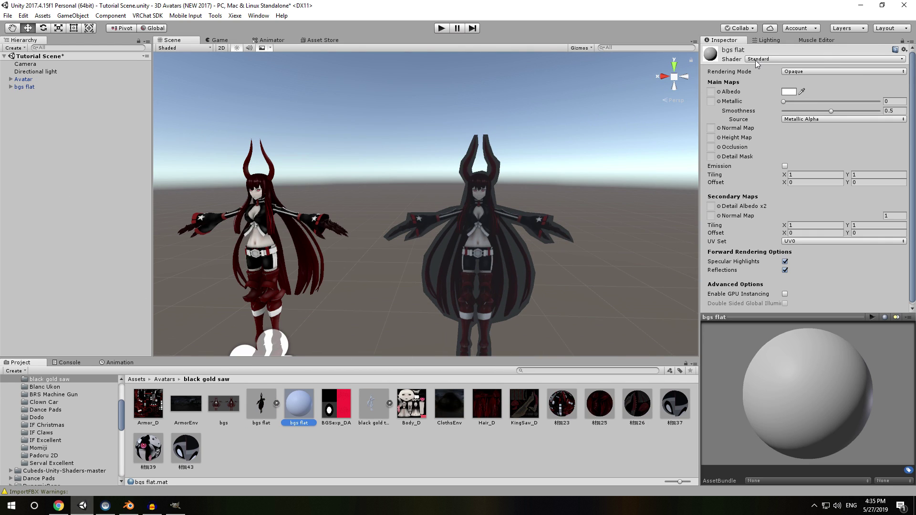
Set the bgs flat material's shader to VRChat/Mobile/Toon Lit and assign the bgs image as its texture.
{"action": "left_click", "coordinate": [754, 60]}
{"action": "mouse_move", "coordinate": [803, 279]}
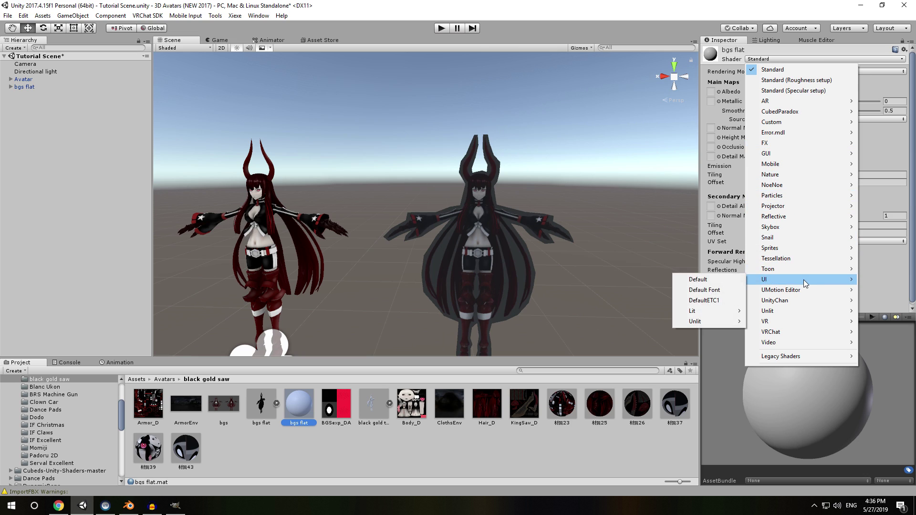
{"action": "mouse_move", "coordinate": [782, 336]}
{"action": "mouse_move", "coordinate": [706, 331]}
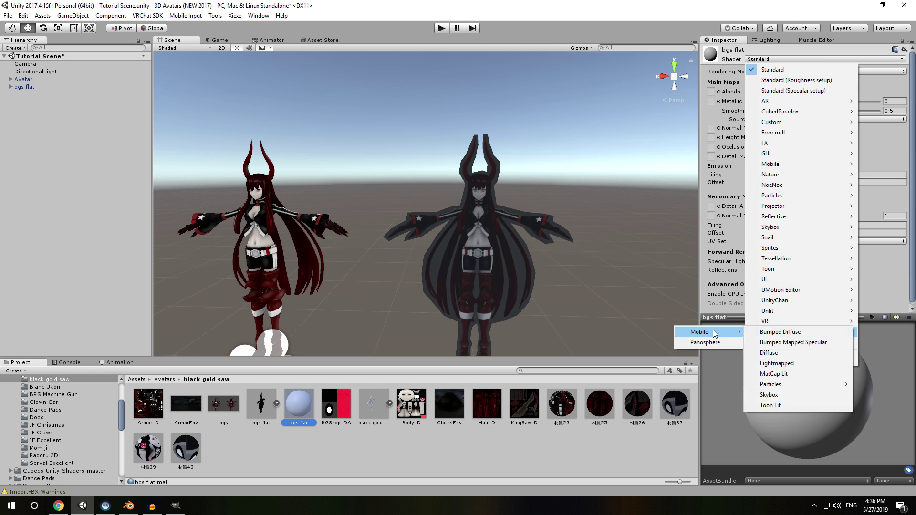
{"action": "left_click", "coordinate": [788, 405]}
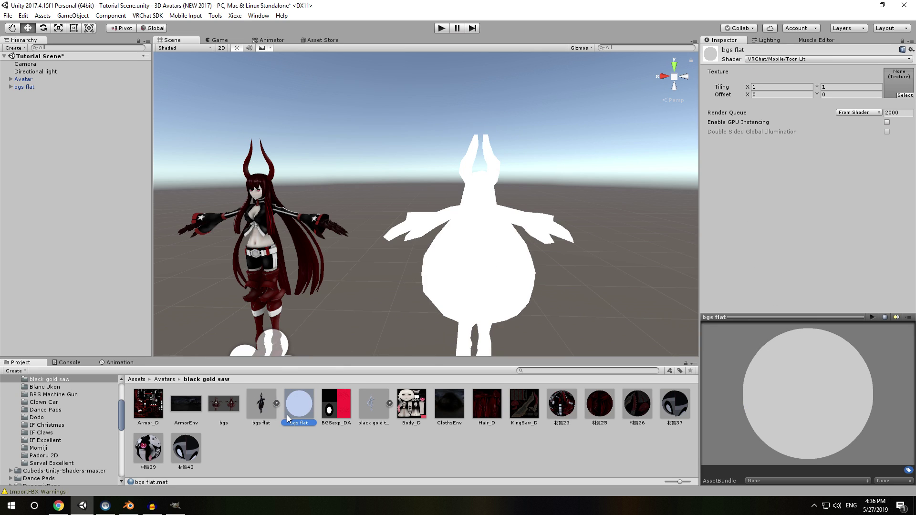
{"action": "left_click_drag", "start_coordinate": [223, 403], "coordinate": [899, 83]}
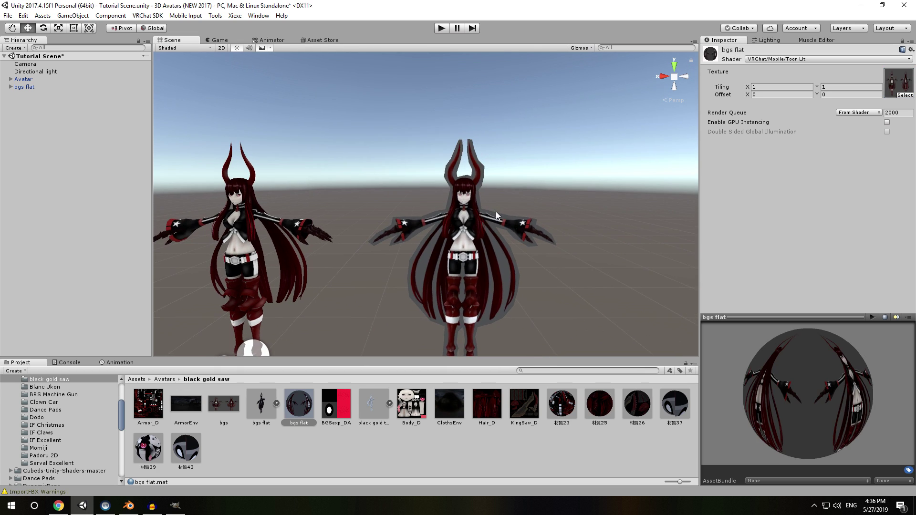
Copy the VRC_Avatar Descriptor component from Avatar and paste it as a new component on bgs flat.
{"action": "left_click", "coordinate": [25, 79]}
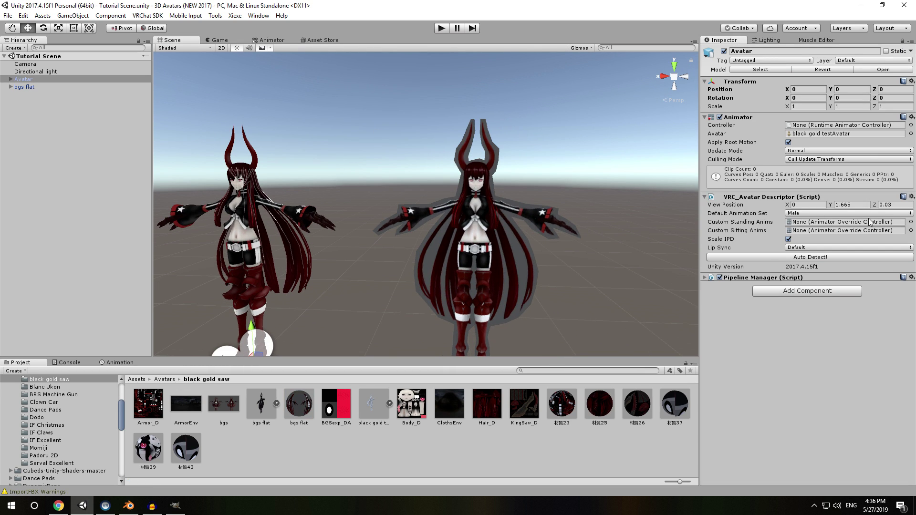
{"action": "left_click", "coordinate": [911, 196]}
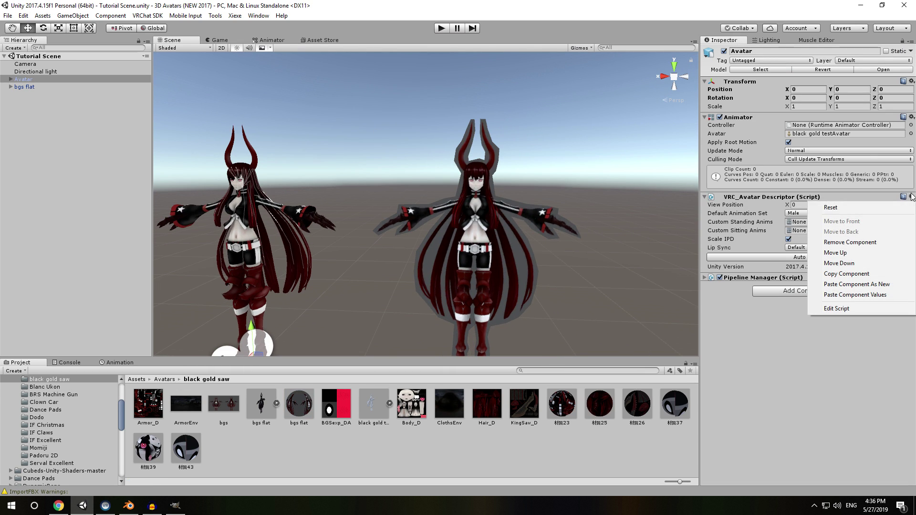
{"action": "left_click", "coordinate": [842, 271]}
{"action": "left_click", "coordinate": [45, 87]}
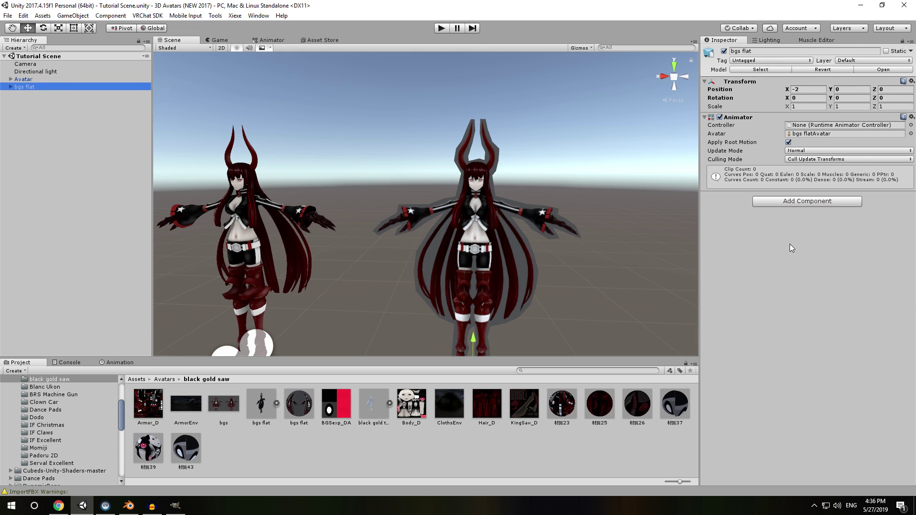
{"action": "left_click", "coordinate": [911, 118]}
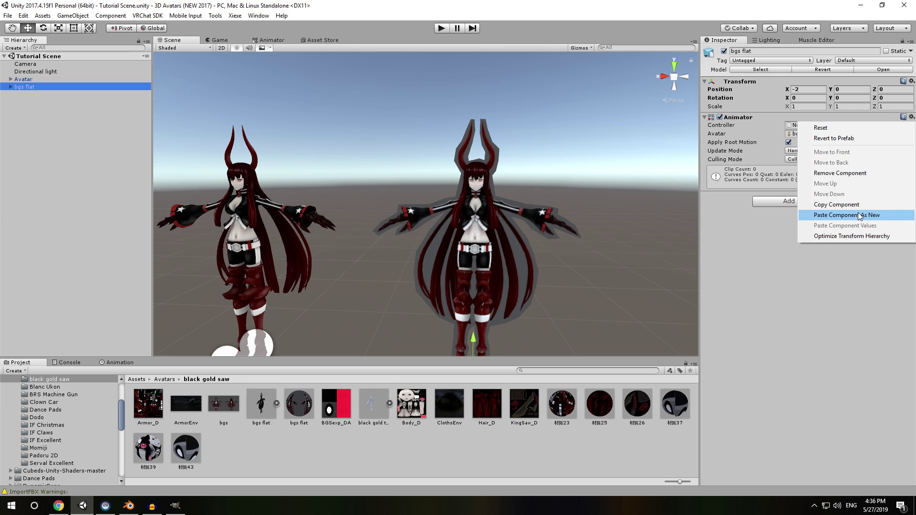
{"action": "left_click", "coordinate": [860, 215]}
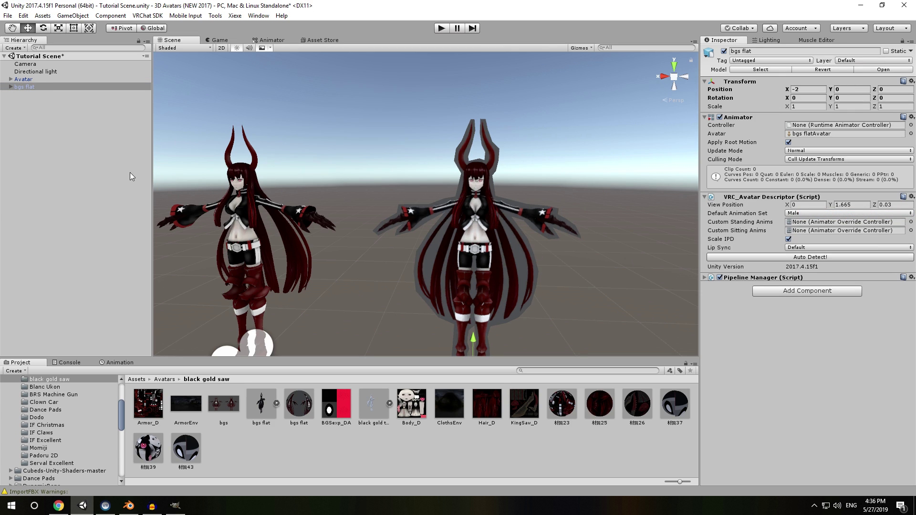
Set the bgs flat descriptor's Default Animation Set to Female and check the avatar's view position at its face.
{"action": "right_click_drag", "start_coordinate": [497, 202], "coordinate": [553, 206]}
{"action": "key", "text": "w"}
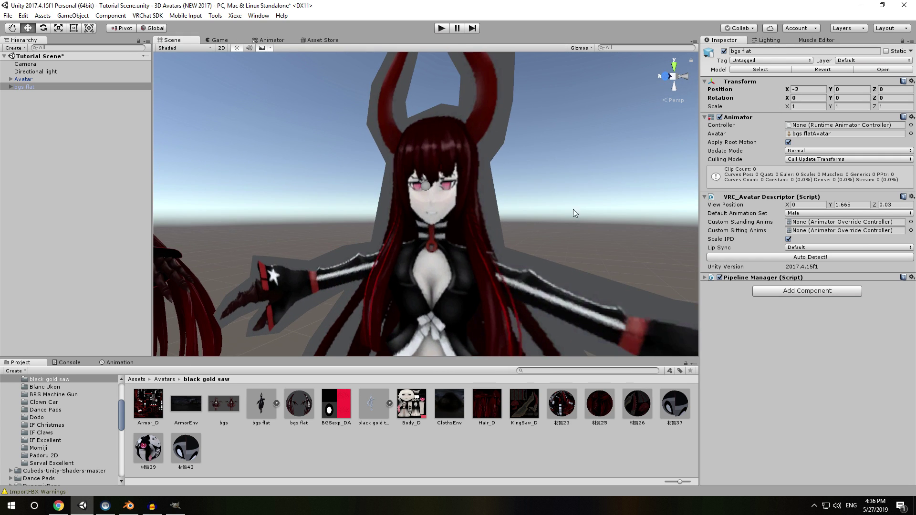
{"action": "left_click", "coordinate": [799, 214]}
{"action": "left_click", "coordinate": [805, 235]}
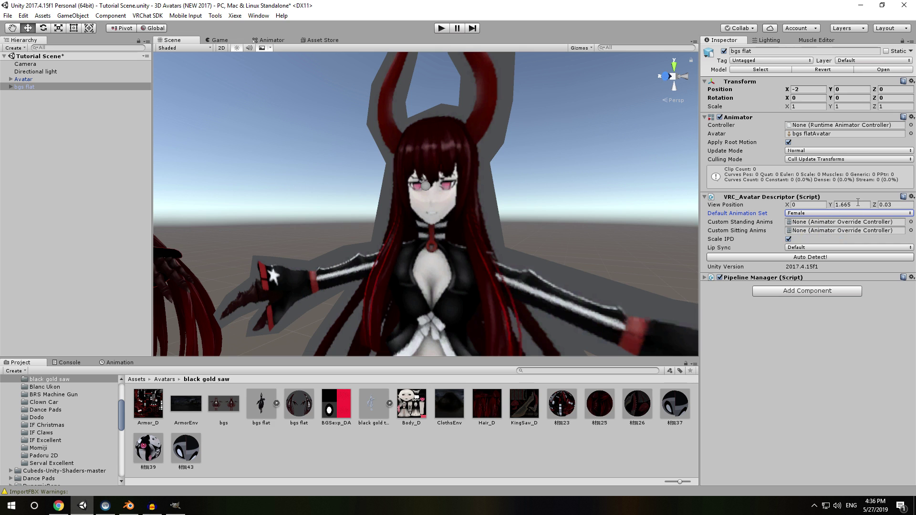
{"action": "scroll", "coordinate": [553, 208], "scroll_direction": "down", "scroll_amount": 5}
{"action": "right_click_drag", "start_coordinate": [553, 209], "coordinate": [471, 213]}
{"action": "scroll", "coordinate": [531, 206], "scroll_direction": "up", "scroll_amount": 5}
{"action": "scroll", "coordinate": [471, 213], "scroll_direction": "down", "scroll_amount": 5}
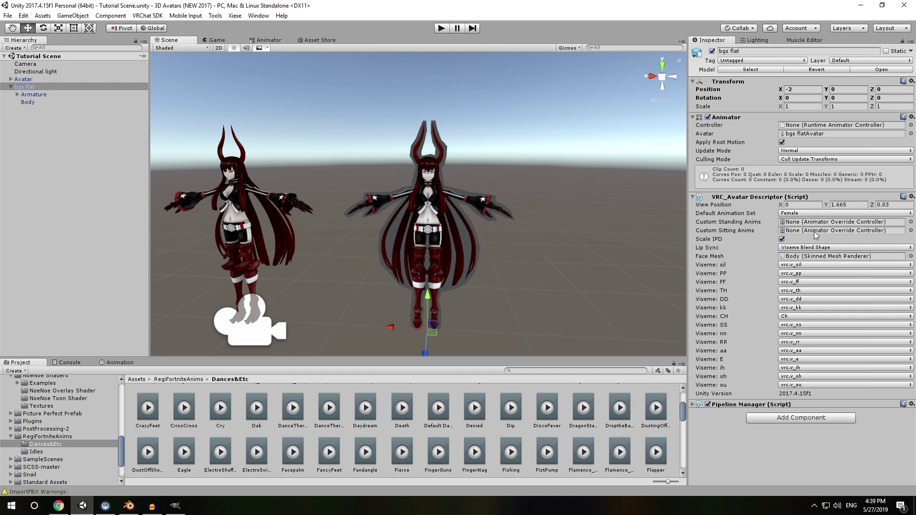
Open the VRChat build control panel and build and publish the Bgs flat avatar.
{"action": "left_click", "coordinate": [147, 16]}
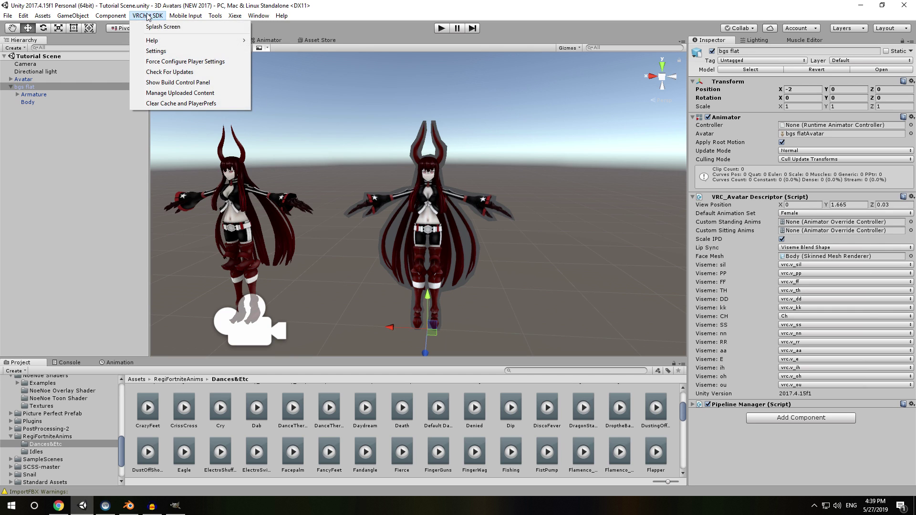
{"action": "left_click", "coordinate": [178, 83]}
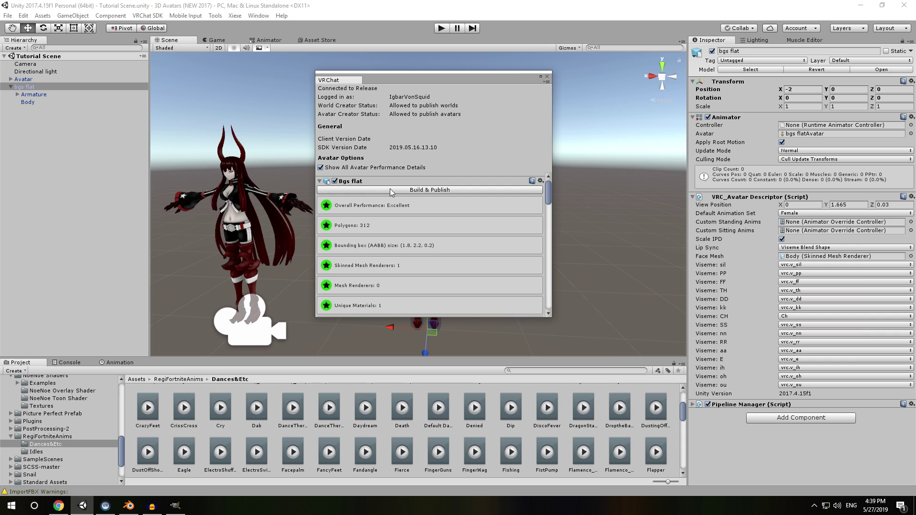
{"action": "left_click", "coordinate": [391, 189]}
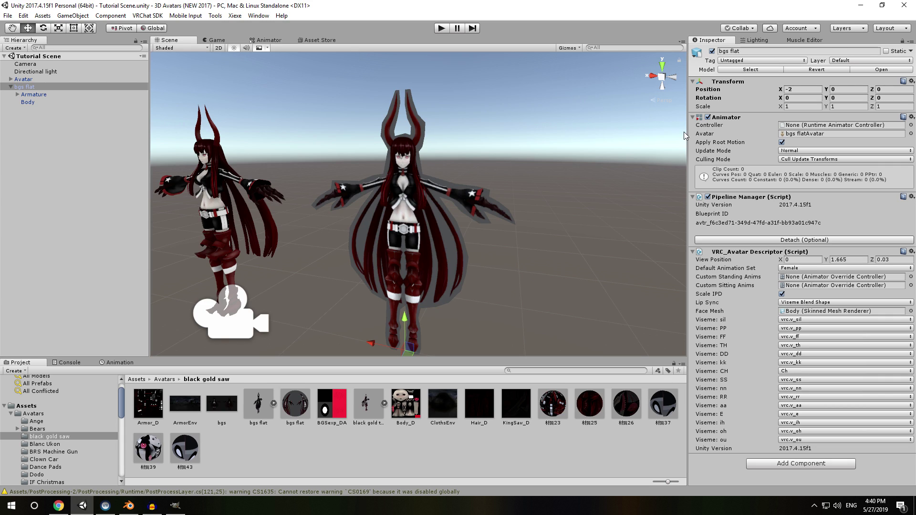
Examine the blueprint ID in bgs flat's Pipeline Manager and collapse that component.
{"action": "left_click", "coordinate": [810, 226]}
{"action": "triple_click", "coordinate": [733, 227]}
{"action": "left_click", "coordinate": [733, 226]}
{"action": "left_click", "coordinate": [693, 197]}
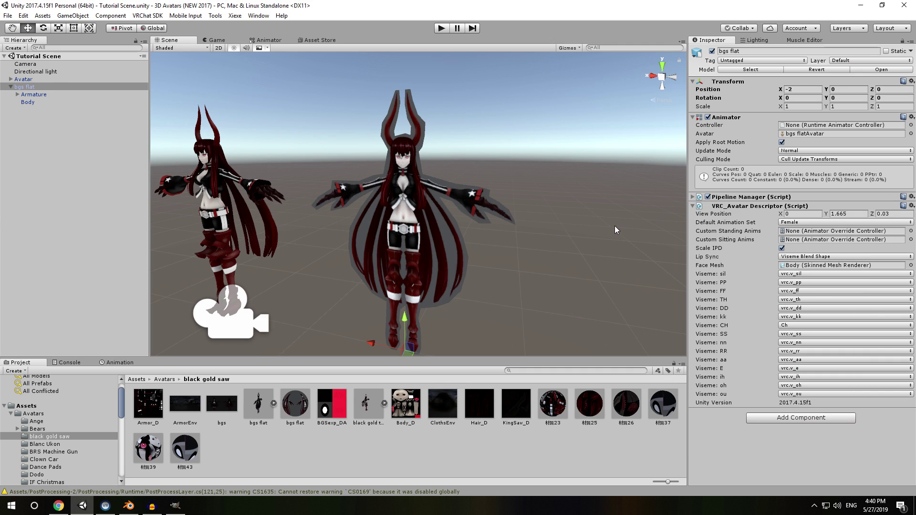
Create a prefab named BGS avatar in the black gold saw folder and fill it with the bgs flat object.
{"action": "left_click", "coordinate": [336, 443]}
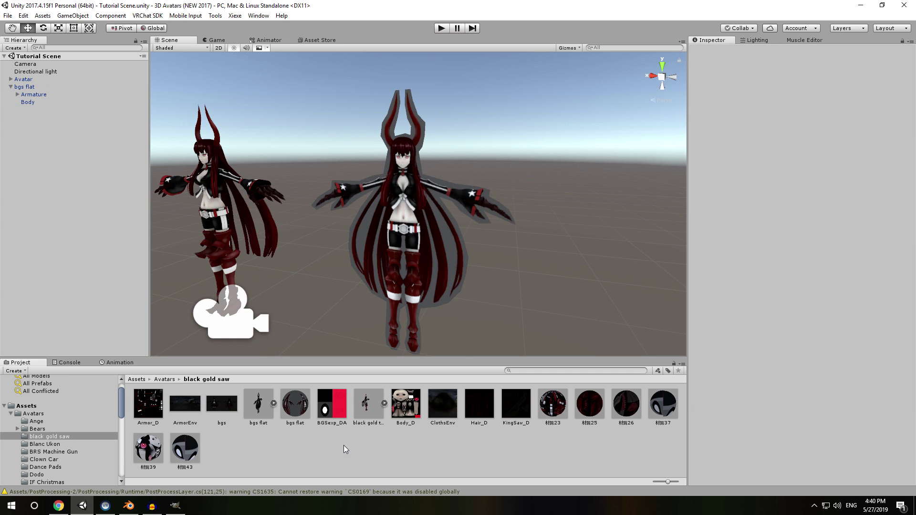
{"action": "right_click", "coordinate": [342, 445]}
{"action": "mouse_move", "coordinate": [409, 263]}
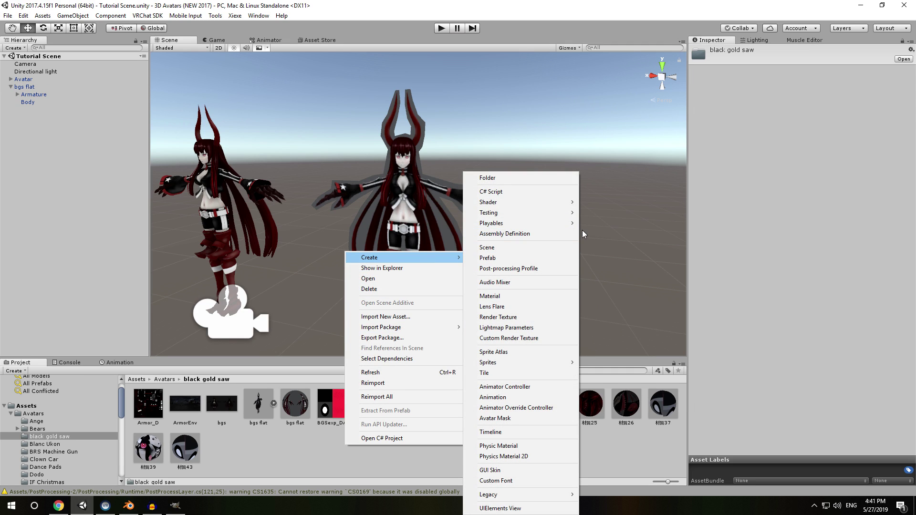
{"action": "left_click", "coordinate": [500, 258]}
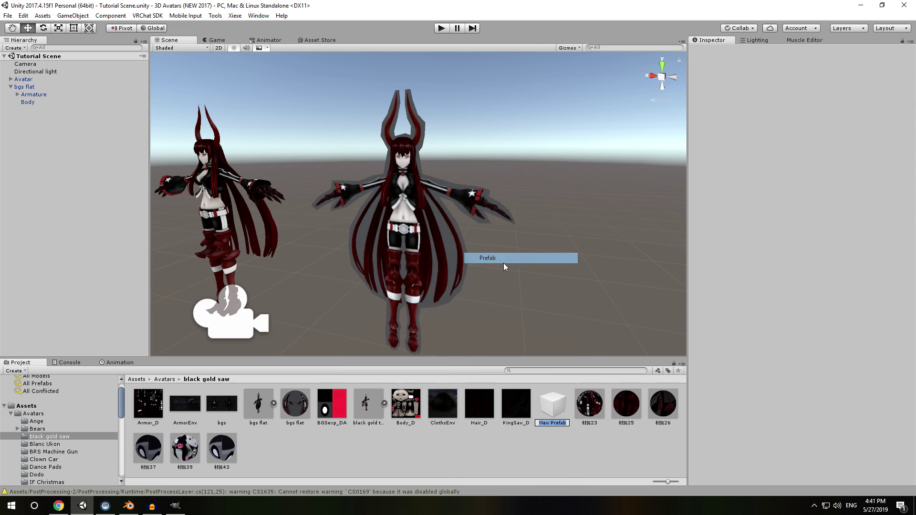
{"action": "type", "text": "BGS avatar"}
{"action": "key", "text": "Return"}
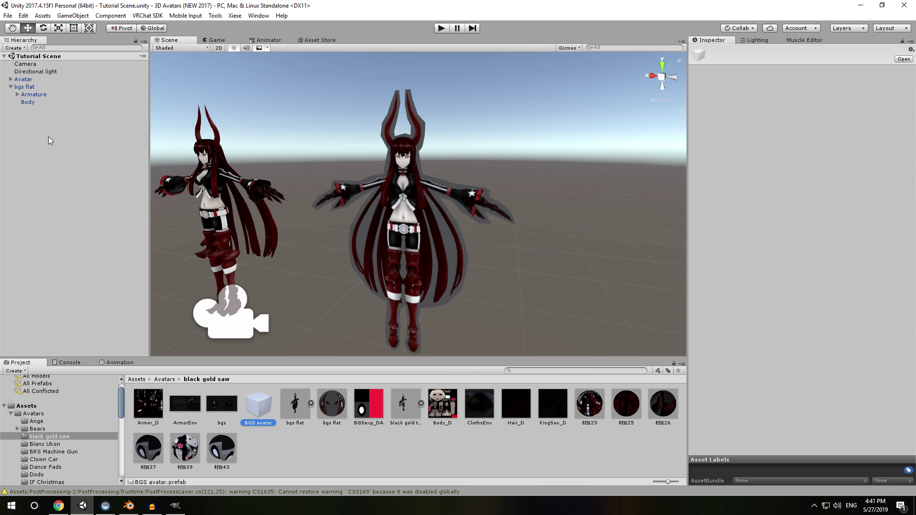
{"action": "left_click_drag", "start_coordinate": [29, 88], "coordinate": [263, 409]}
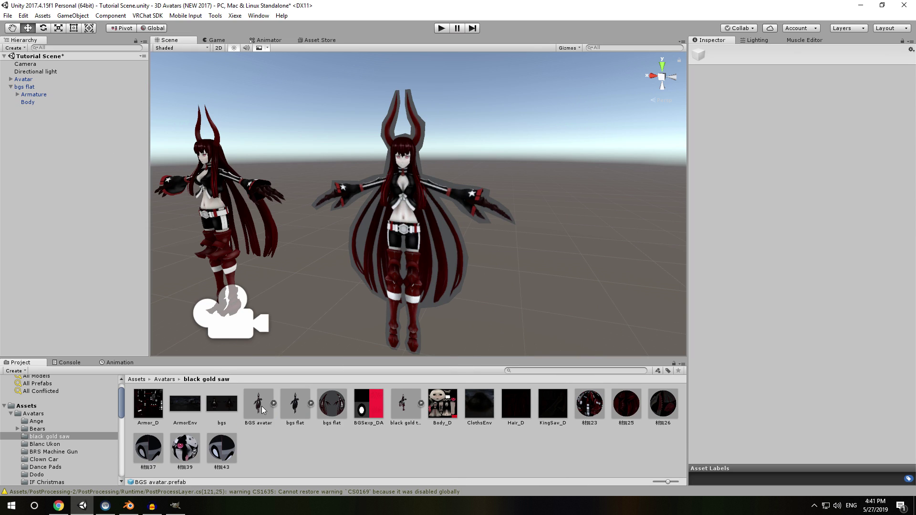
Start a package export of the BGS avatar prefab and exclude the Cubeds-Unity-Shaders-master folder.
{"action": "right_click", "coordinate": [262, 409]}
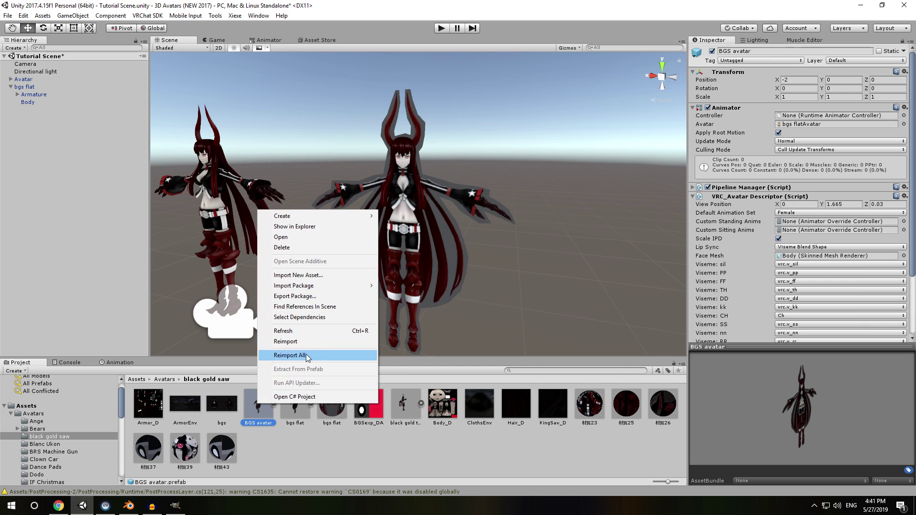
{"action": "left_click", "coordinate": [330, 295]}
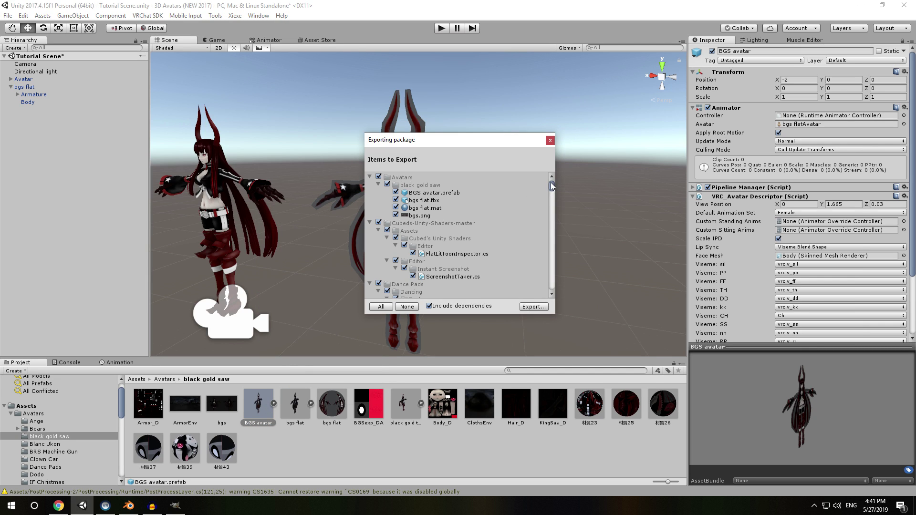
{"action": "left_click", "coordinate": [396, 175]}
{"action": "left_click", "coordinate": [378, 223]}
{"action": "left_click", "coordinate": [370, 222]}
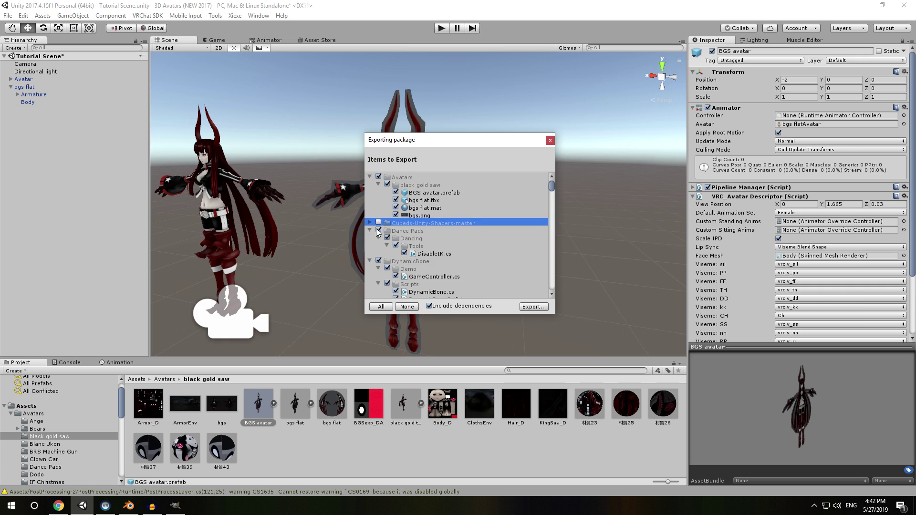
Exclude the Dance Pads, DynamicBone, Editor Default Resources, Editor and Muscle Animation Editor folders from the export.
{"action": "left_click", "coordinate": [378, 231]}
{"action": "key", "text": "Left"}
{"action": "left_click", "coordinate": [377, 238]}
{"action": "key", "text": "Left"}
{"action": "left_click", "coordinate": [378, 246]}
{"action": "key", "text": "Left"}
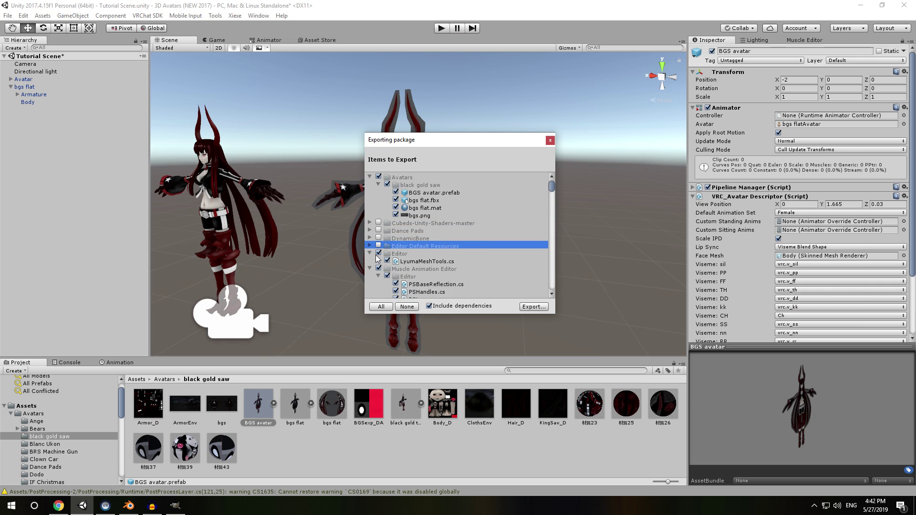
{"action": "left_click", "coordinate": [378, 253]}
{"action": "key", "text": "Left"}
{"action": "left_click", "coordinate": [379, 261]}
{"action": "key", "text": "Left"}
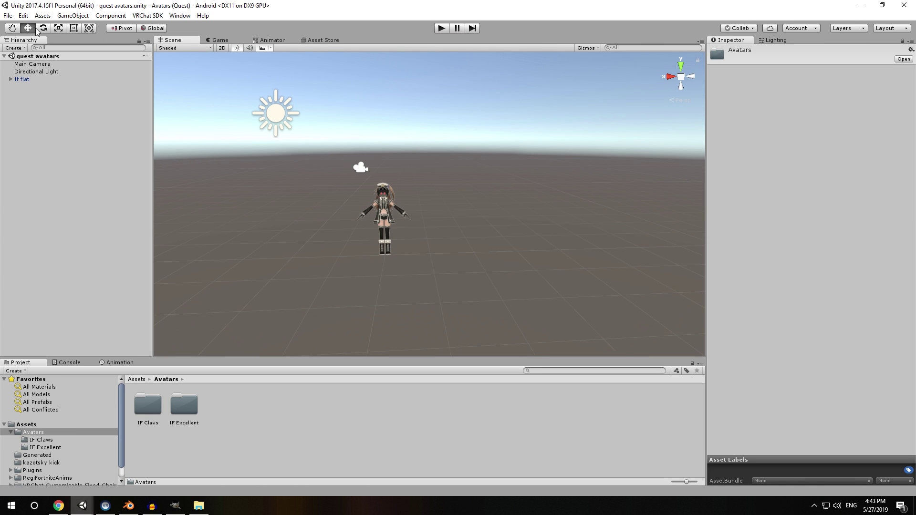
Check the build platform in the Quest avatars project's build settings and close them.
{"action": "left_click", "coordinate": [8, 16]}
{"action": "left_click", "coordinate": [41, 111]}
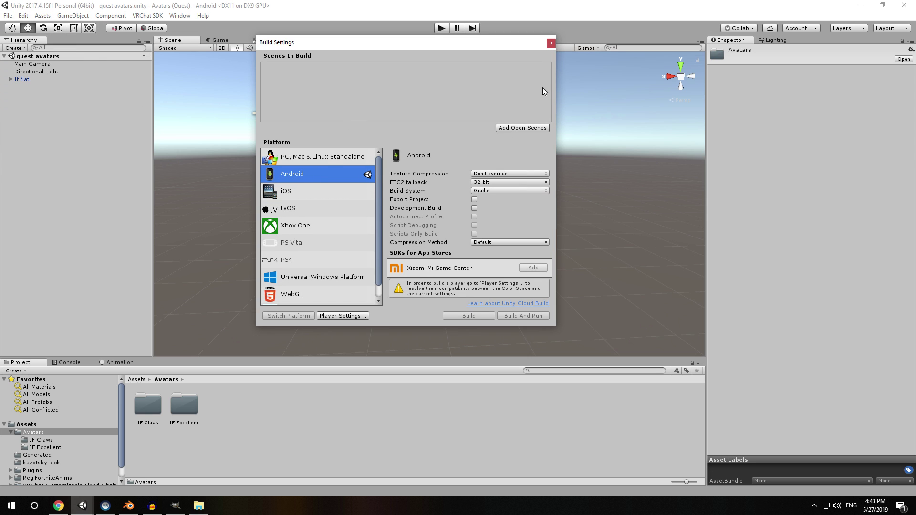
{"action": "left_click", "coordinate": [551, 43]}
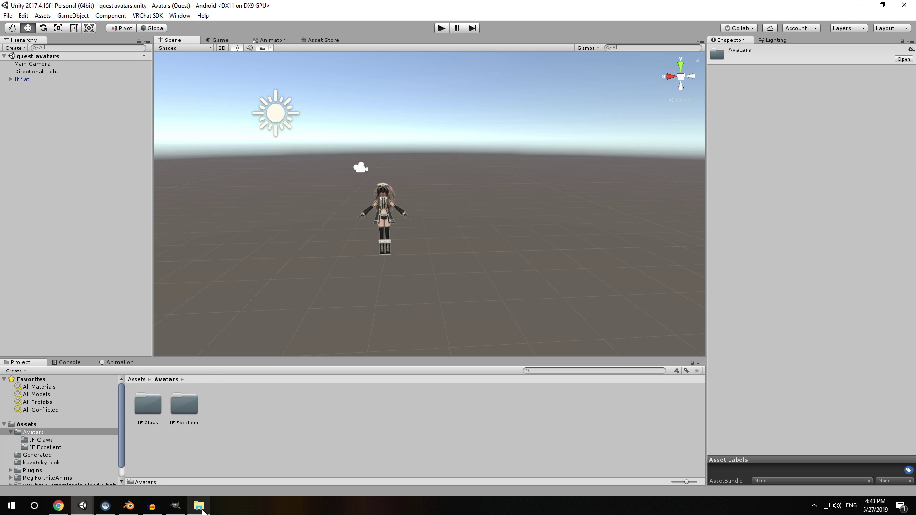
{"action": "mouse_move", "coordinate": [203, 509]}
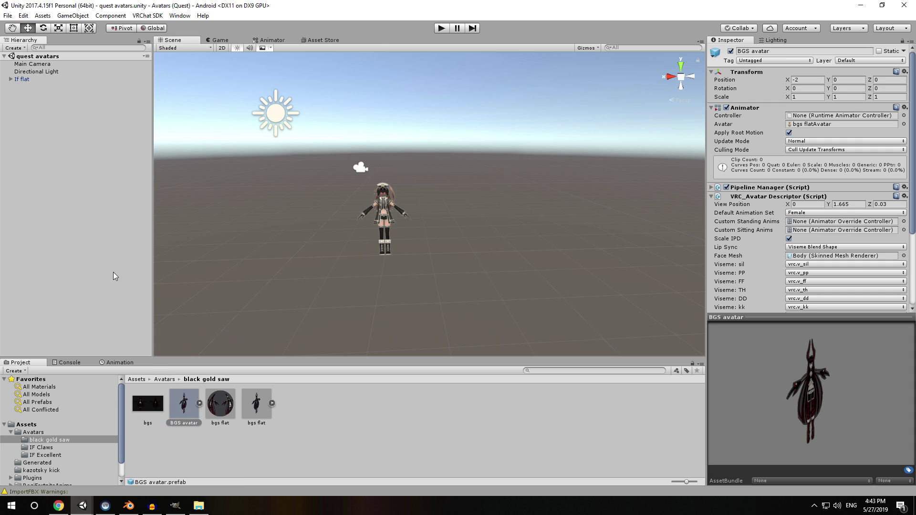
Place the BGS avatar prefab in the quest avatars scene at X position -4 and save the scene.
{"action": "left_click_drag", "start_coordinate": [350, 249], "coordinate": [421, 207]}
{"action": "right_click_drag", "start_coordinate": [420, 206], "coordinate": [428, 205]}
{"action": "key", "text": "w"}
{"action": "key", "text": "ctrl+s"}
Open the VRChat SDK build control panel for the Quest project.
{"action": "right_click_drag", "start_coordinate": [518, 197], "coordinate": [529, 192]}
{"action": "left_click", "coordinate": [147, 16]}
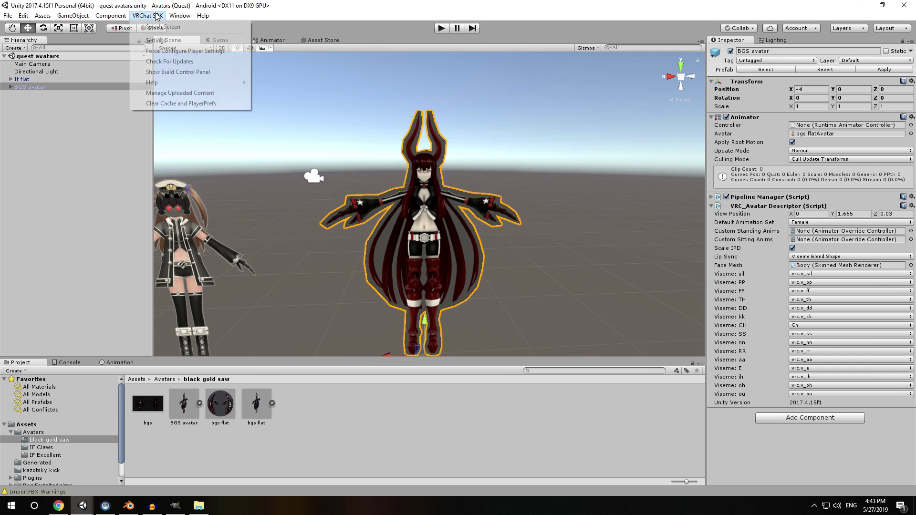
{"action": "left_click", "coordinate": [160, 78]}
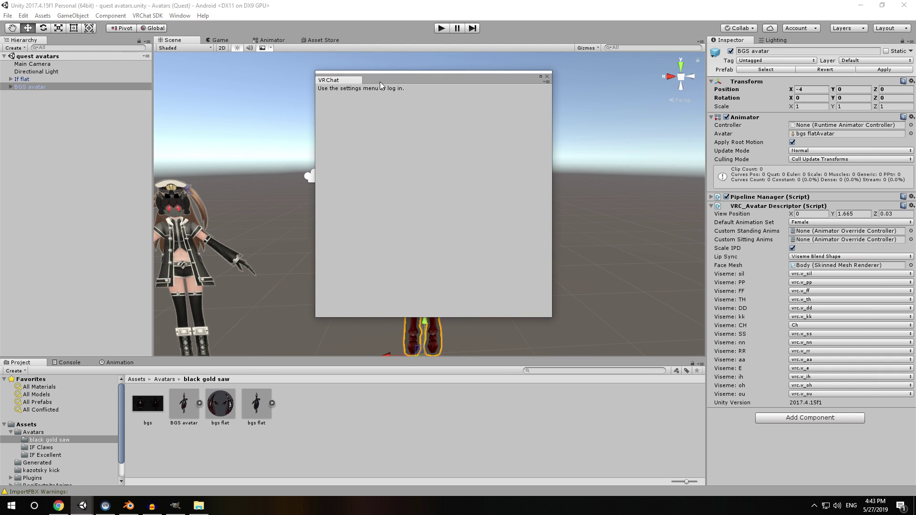
{"action": "left_click", "coordinate": [430, 191]}
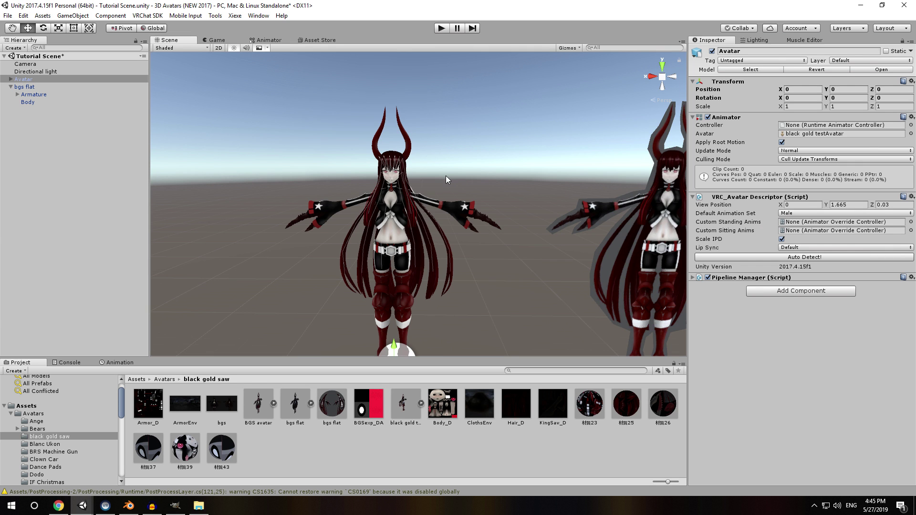
Examine the bgs flat avatar from the front in the 3D Avatars project's Tutorial Scene.
{"action": "key", "text": "s"}
{"action": "mouse_move", "coordinate": [472, 167]}
{"action": "right_mouse_down"}
{"action": "mouse_move", "coordinate": [457, 210]}
{"action": "mouse_move", "coordinate": [455, 165]}
{"action": "right_mouse_up"}
{"action": "key", "text": "w"}
{"action": "key", "text": "s"}
{"action": "key", "text": "w"}
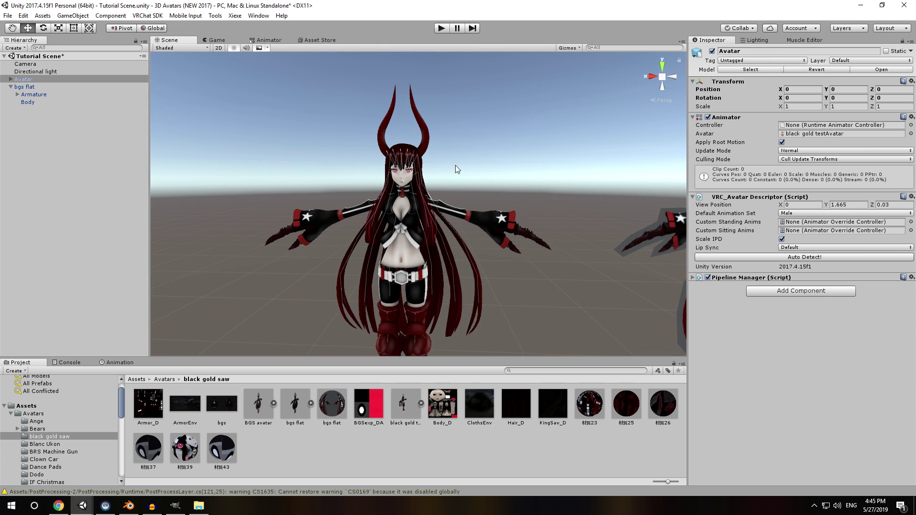
{"action": "right_click_drag", "start_coordinate": [455, 165], "coordinate": [435, 159]}
{"action": "key", "text": "s"}
Switch to the Quest avatars project, examine the BGS avatar and show its Pipeline Manager blueprint ID.
{"action": "left_click", "coordinate": [86, 506]}
{"action": "left_click", "coordinate": [162, 462]}
{"action": "key", "text": "s"}
{"action": "right_click_drag", "start_coordinate": [564, 201], "coordinate": [573, 196]}
{"action": "key", "text": "w"}
{"action": "key", "text": "s"}
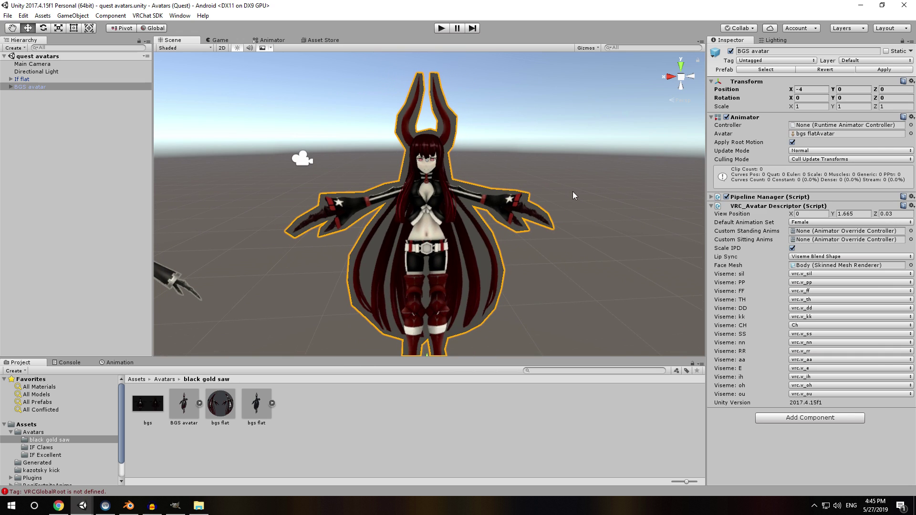
{"action": "left_click", "coordinate": [711, 197]}
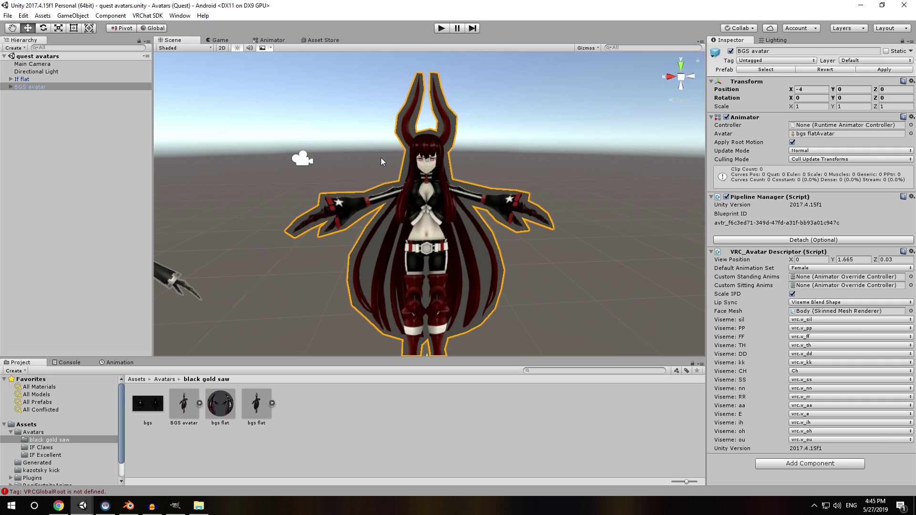
Return to the 3D Avatars project and examine the bgs flat model and the original Avatar up close.
{"action": "mouse_move", "coordinate": [82, 506]}
{"action": "left_click", "coordinate": [76, 481]}
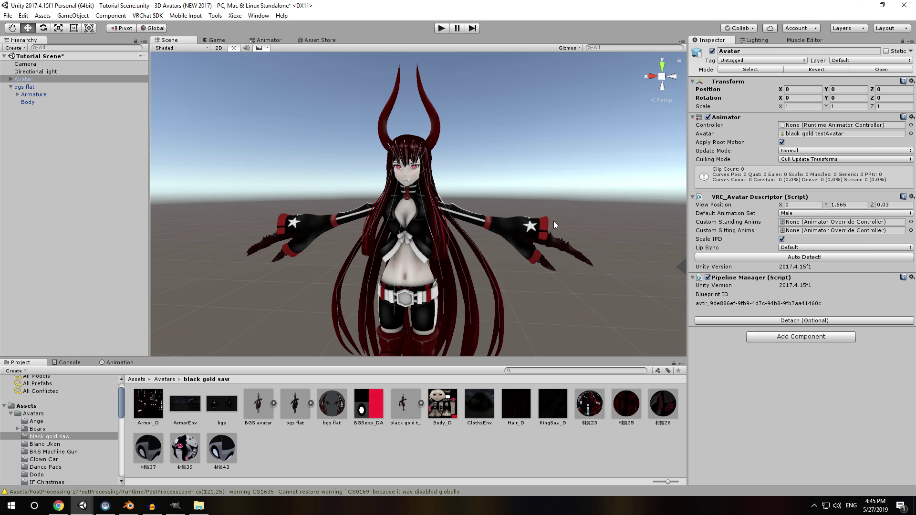
{"action": "scroll", "coordinate": [475, 158], "scroll_direction": "down", "scroll_amount": 12}
{"action": "scroll", "coordinate": [473, 158], "scroll_direction": "up", "scroll_amount": 11}
{"action": "right_click_drag", "start_coordinate": [433, 174], "coordinate": [542, 232]}
{"action": "key", "text": "s"}
{"action": "key", "text": "d"}
{"action": "key", "text": "w"}
{"action": "key", "text": "s"}
{"action": "key", "text": "a"}
{"action": "key", "text": "d"}
{"action": "key", "text": "w"}
{"action": "key", "text": "w"}
{"action": "key", "text": "d"}
{"action": "left_click_drag", "start_coordinate": [542, 232], "coordinate": [553, 176], "text": "alt"}
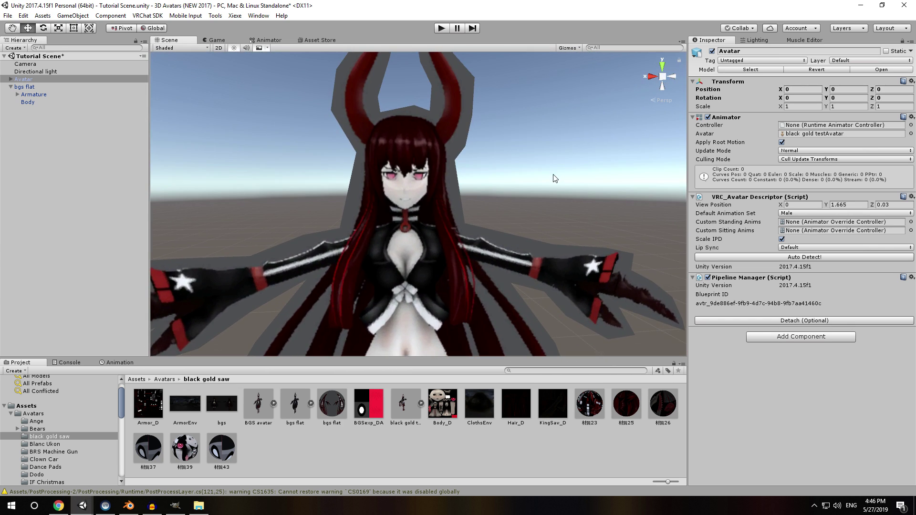